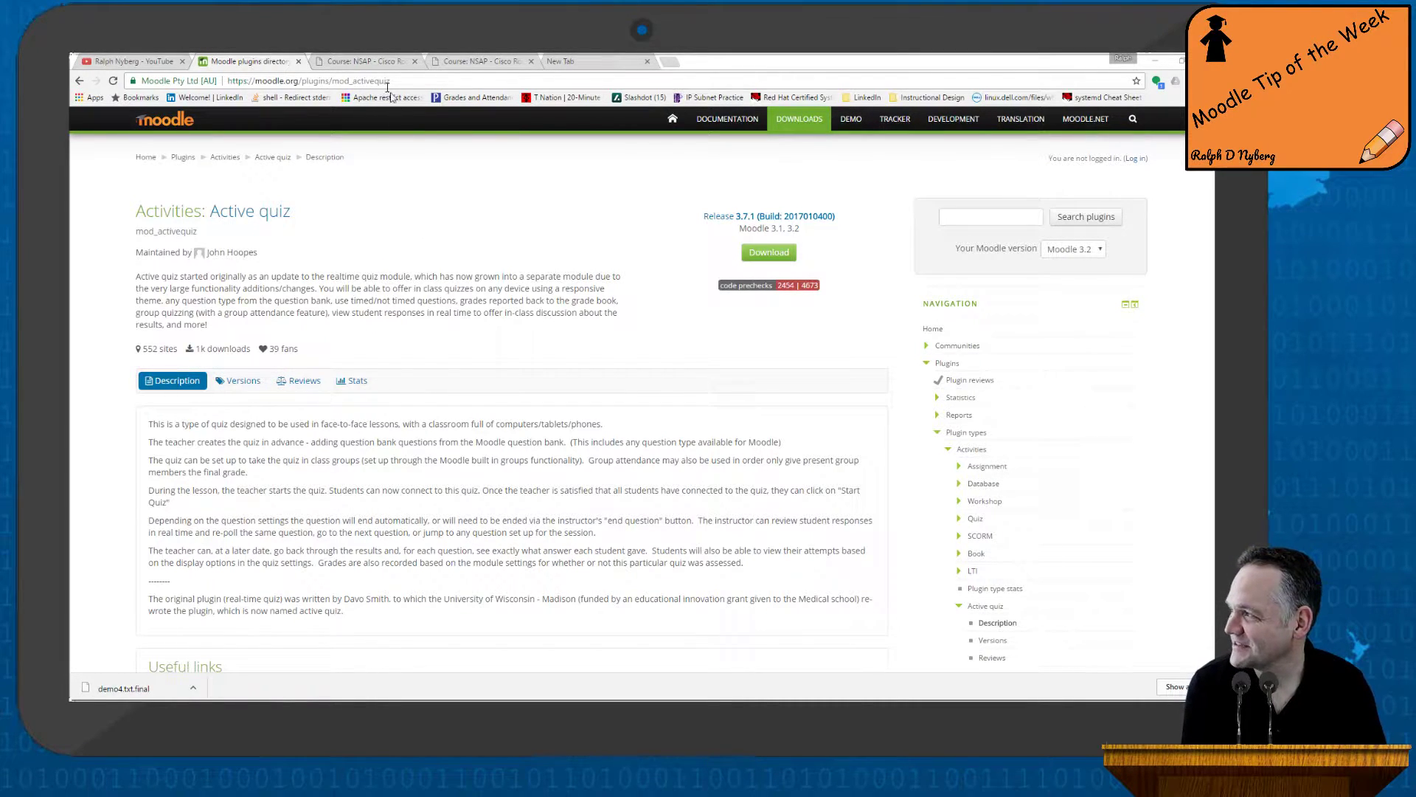
# Go from the NSAP course tab to the Cisco1v3 course and scroll down to Module 1 Lesson 1.
pyautogui.click(366, 62)
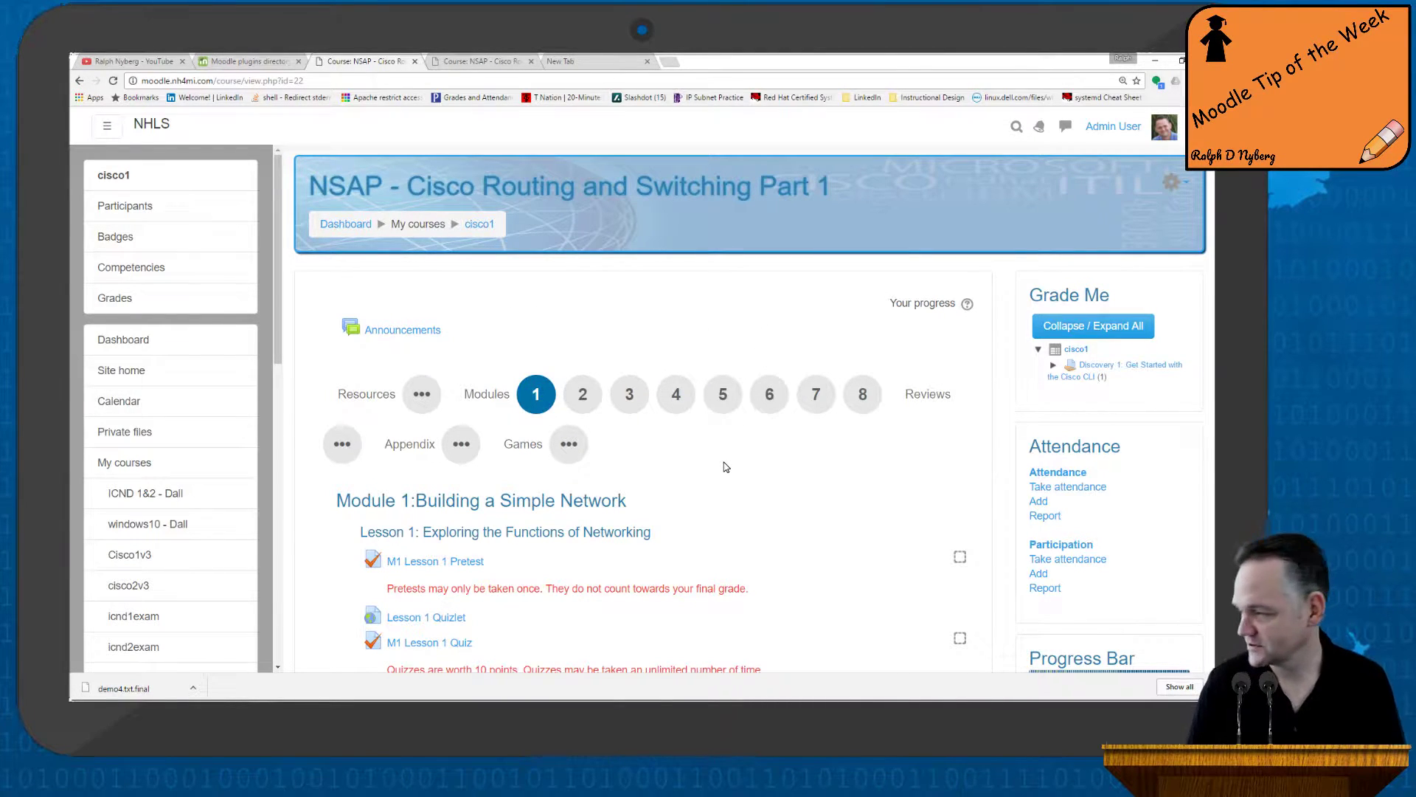
pyautogui.scroll(-3, 691, 477)
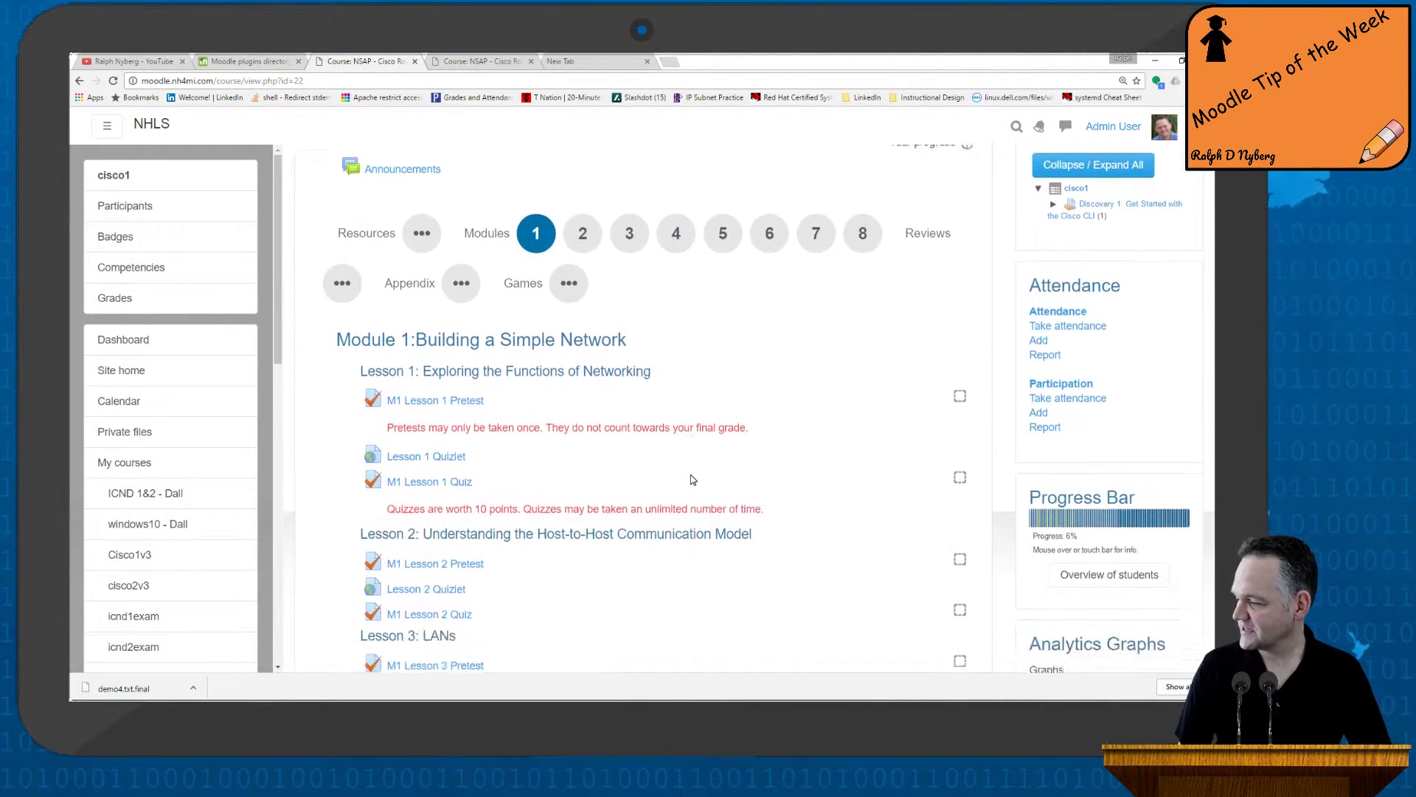
pyautogui.scroll(3, 690, 475)
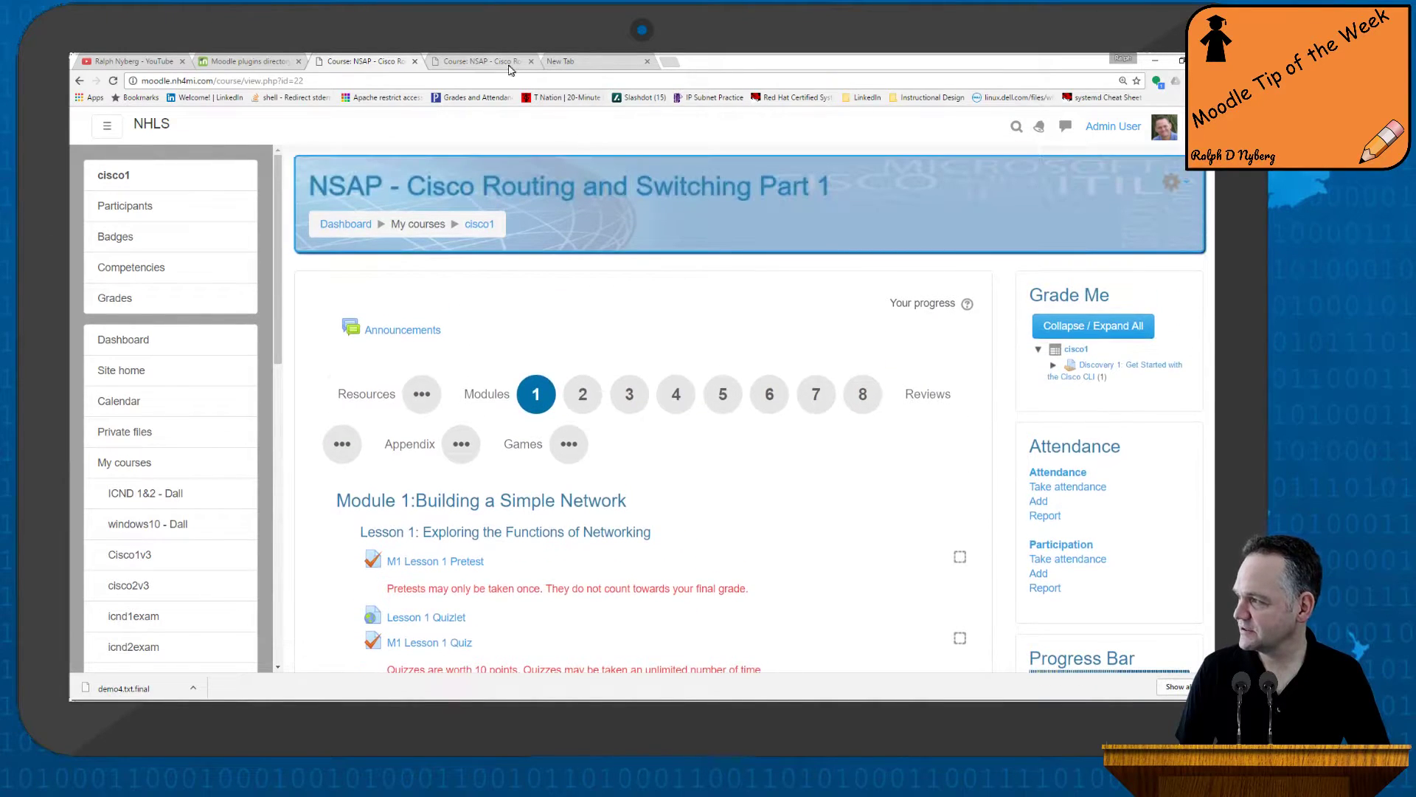
pyautogui.click(482, 60)
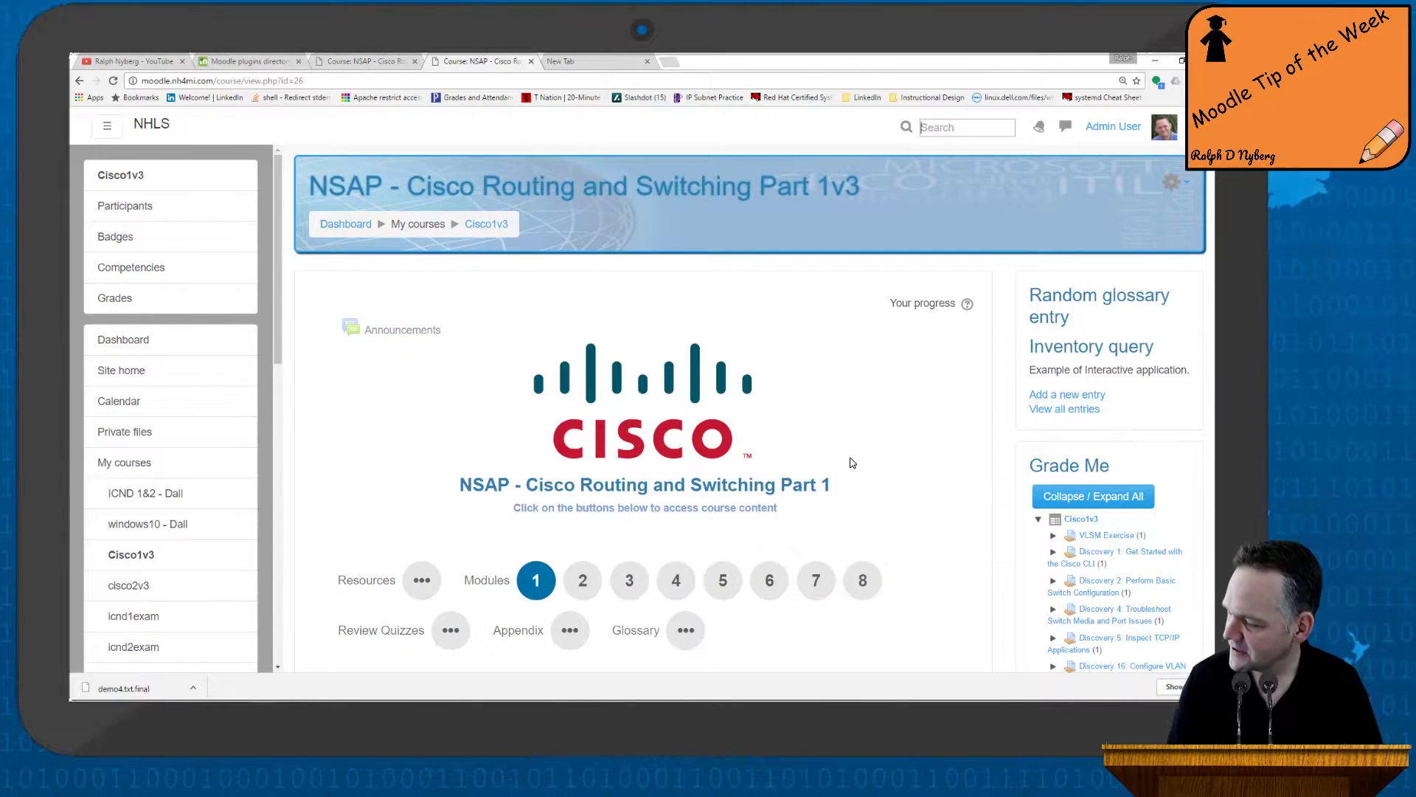
pyautogui.scroll(-3, 849, 470)
pyautogui.scroll(-3, 848, 469)
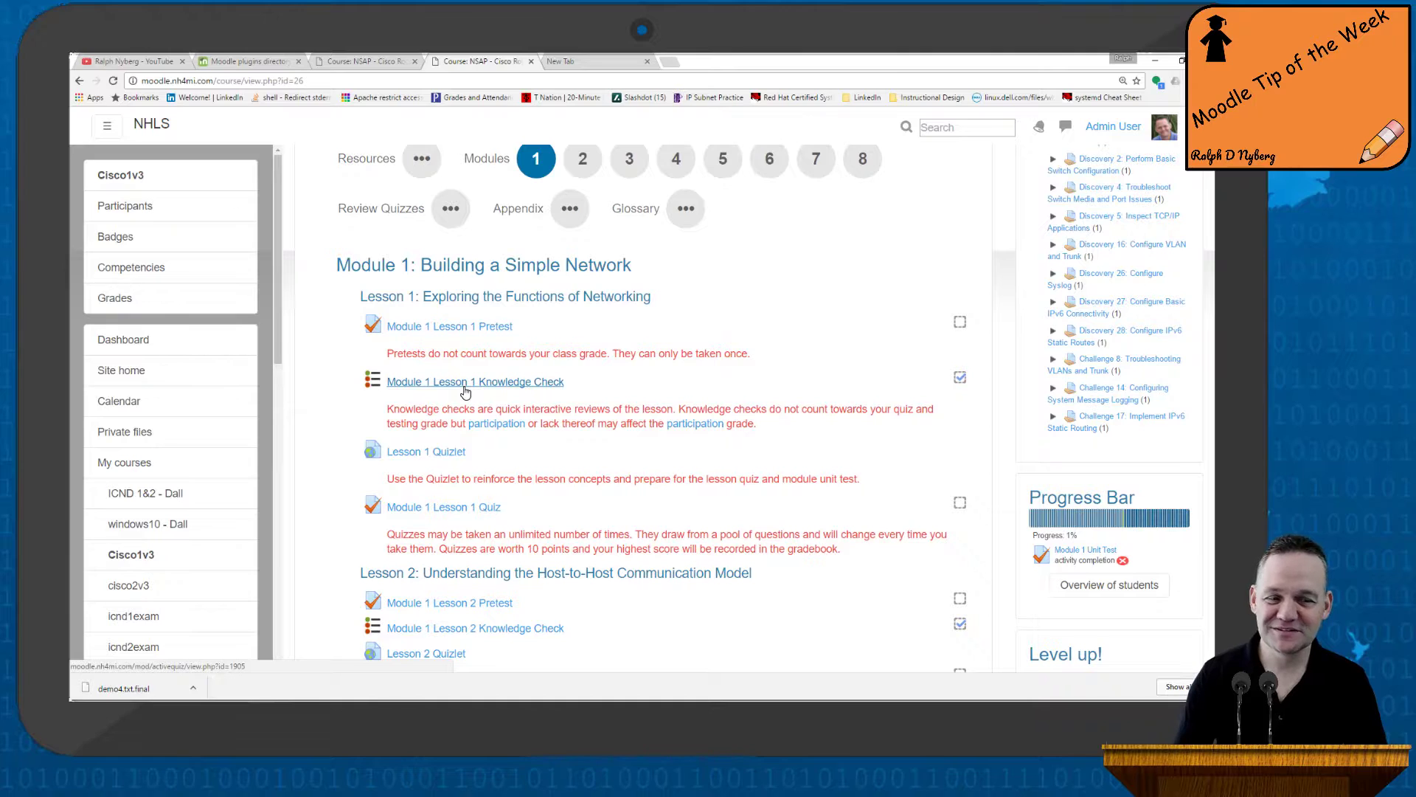
# Open Module 1 Lesson 1 Knowledge Check and start a live session named 'KC'.
pyautogui.click(466, 390)
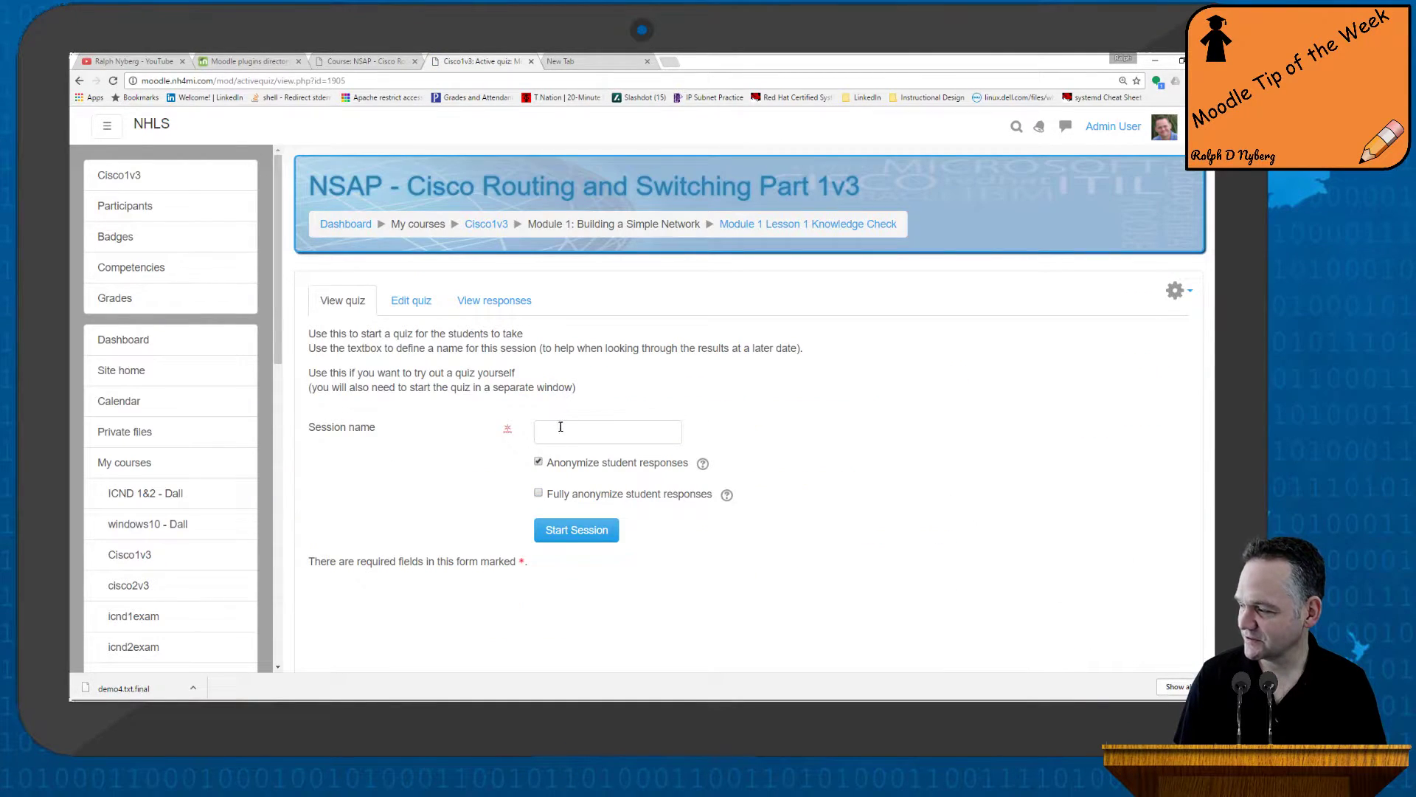
pyautogui.click(558, 429)
pyautogui.write('KC')
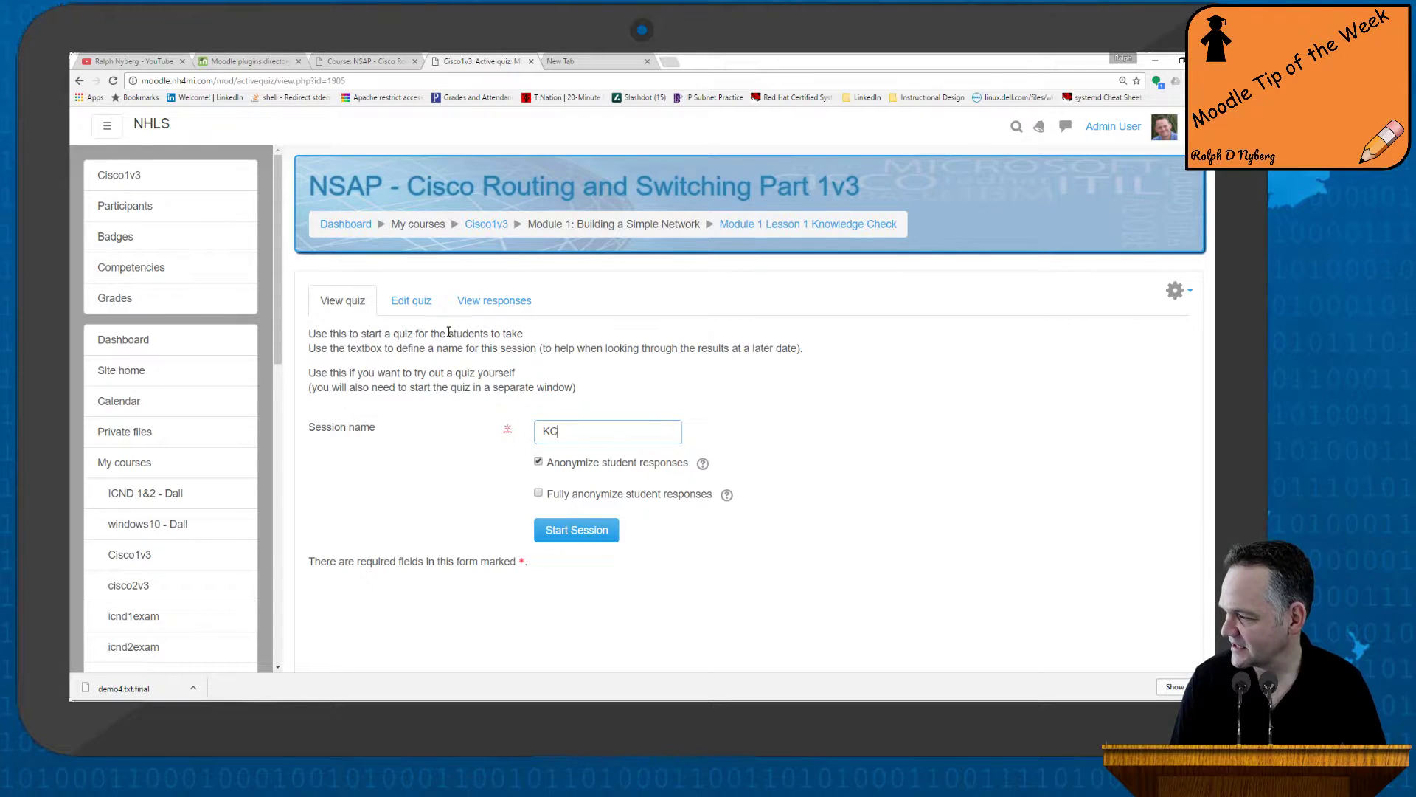
pyautogui.click(581, 539)
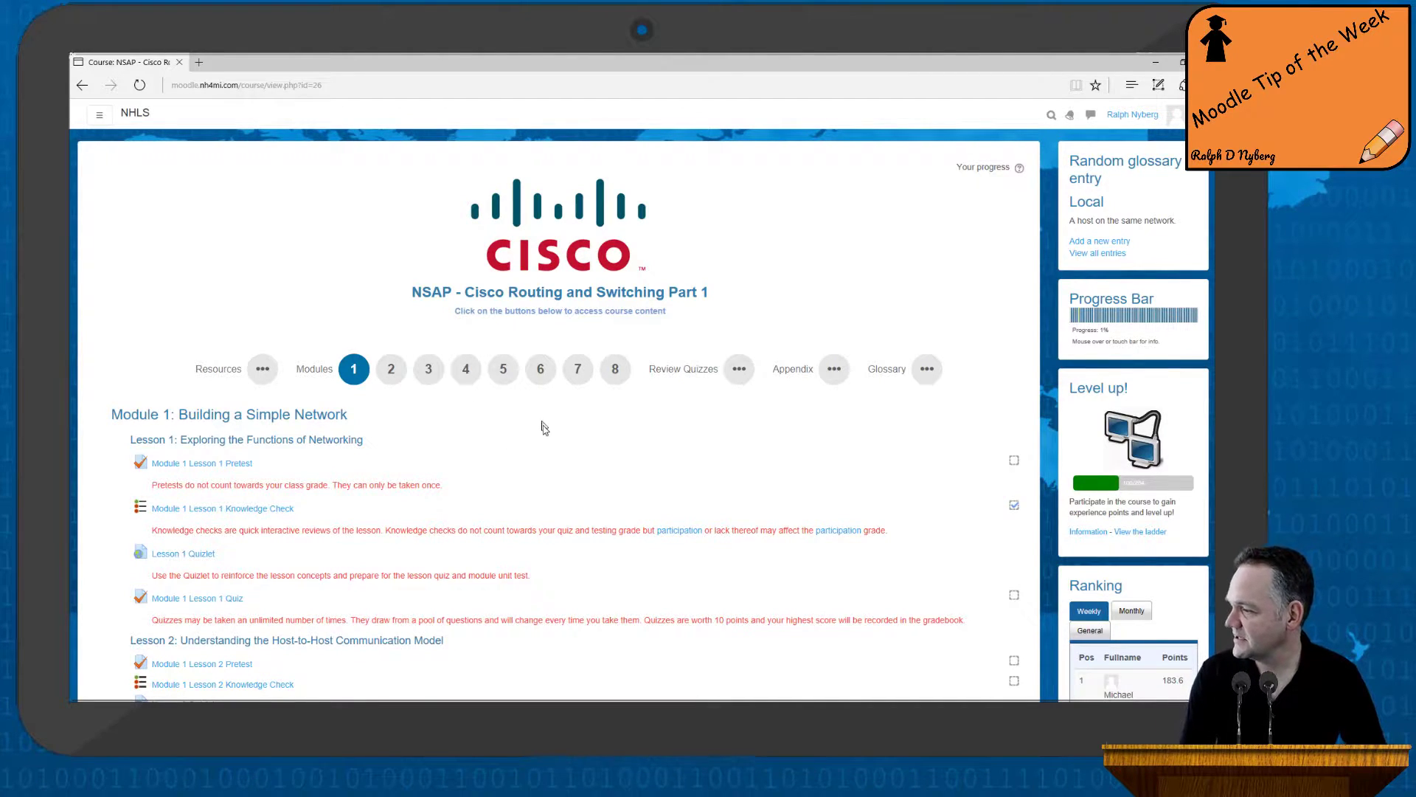
# As the student in Edge, open the Lesson 1 Knowledge Check and join the KC session.
pyautogui.scroll(-1, 545, 435)
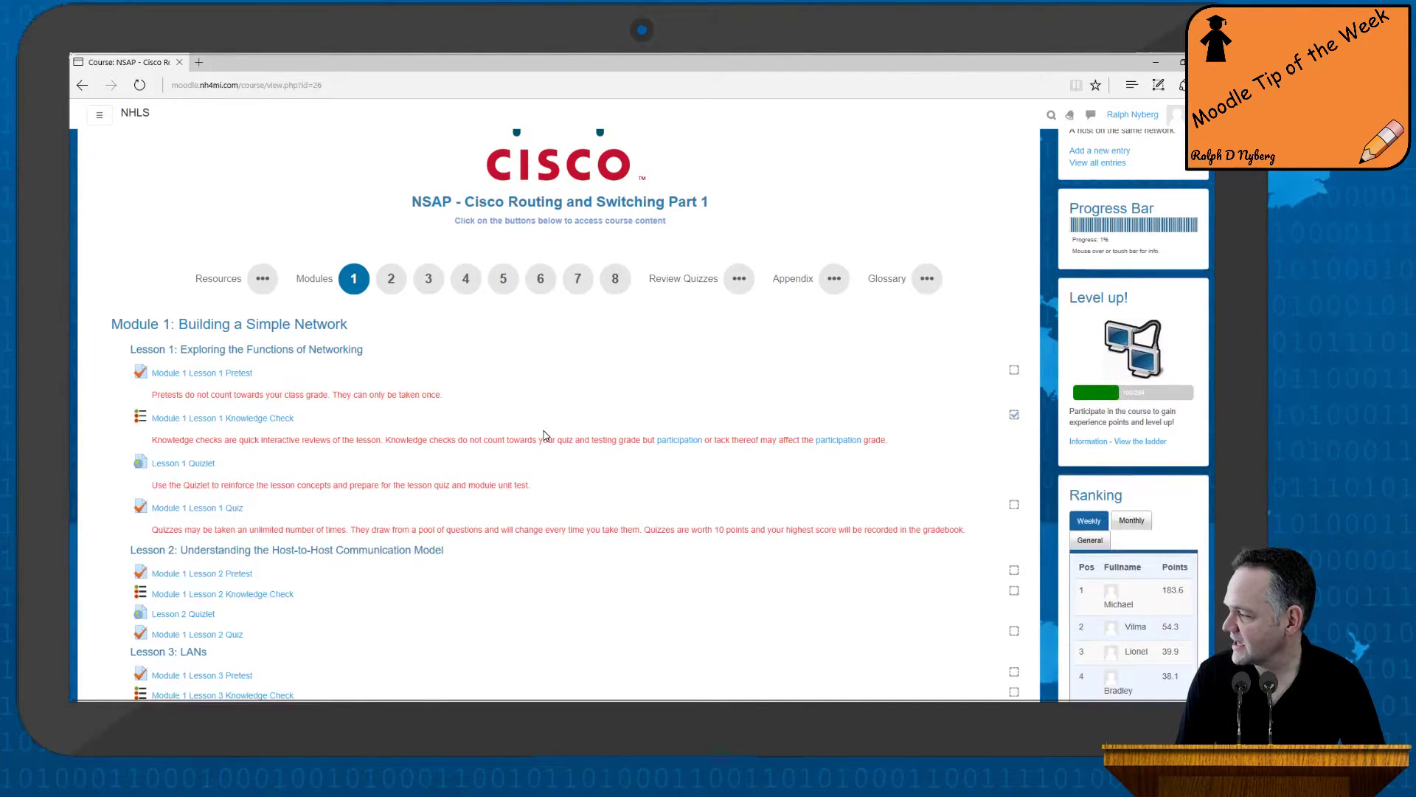
pyautogui.click(215, 421)
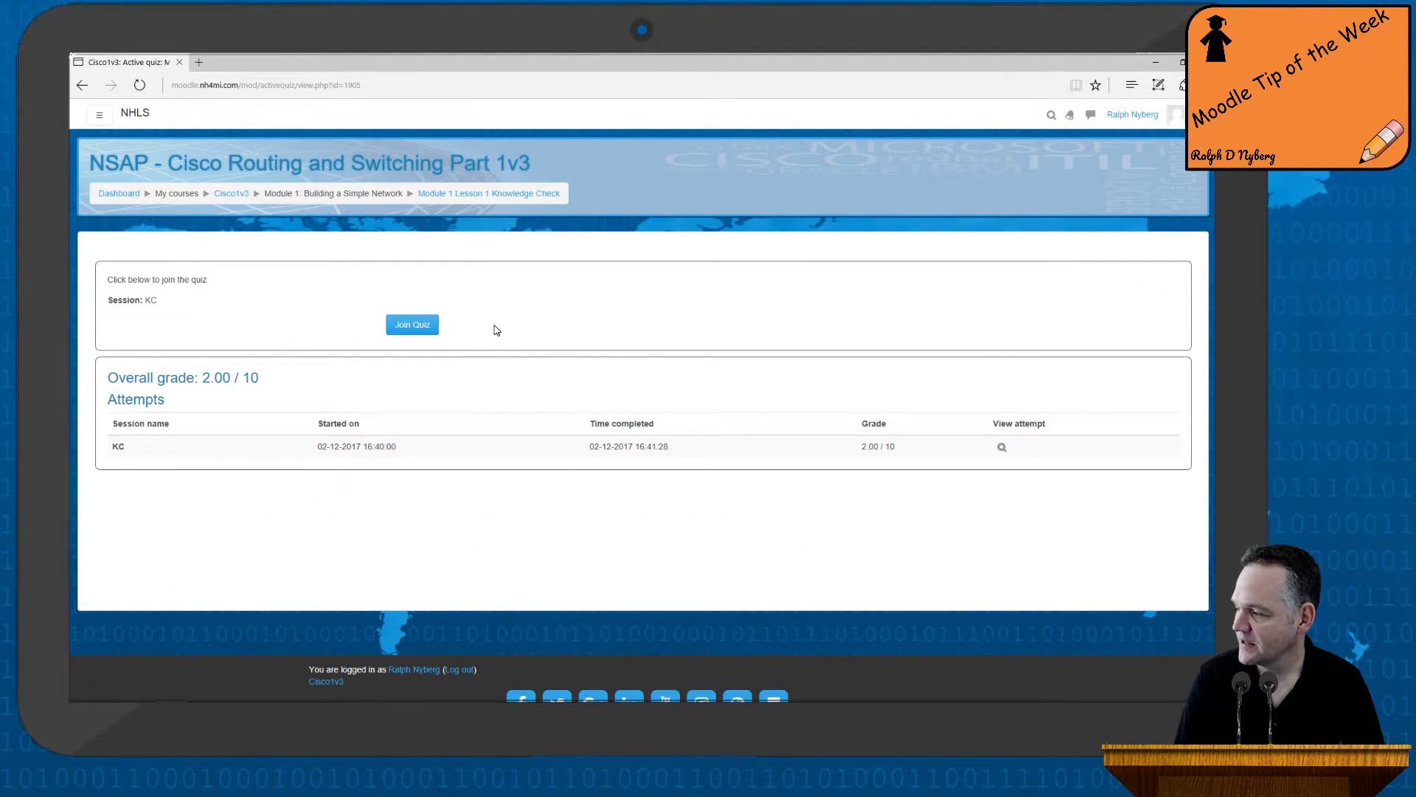
pyautogui.click(413, 326)
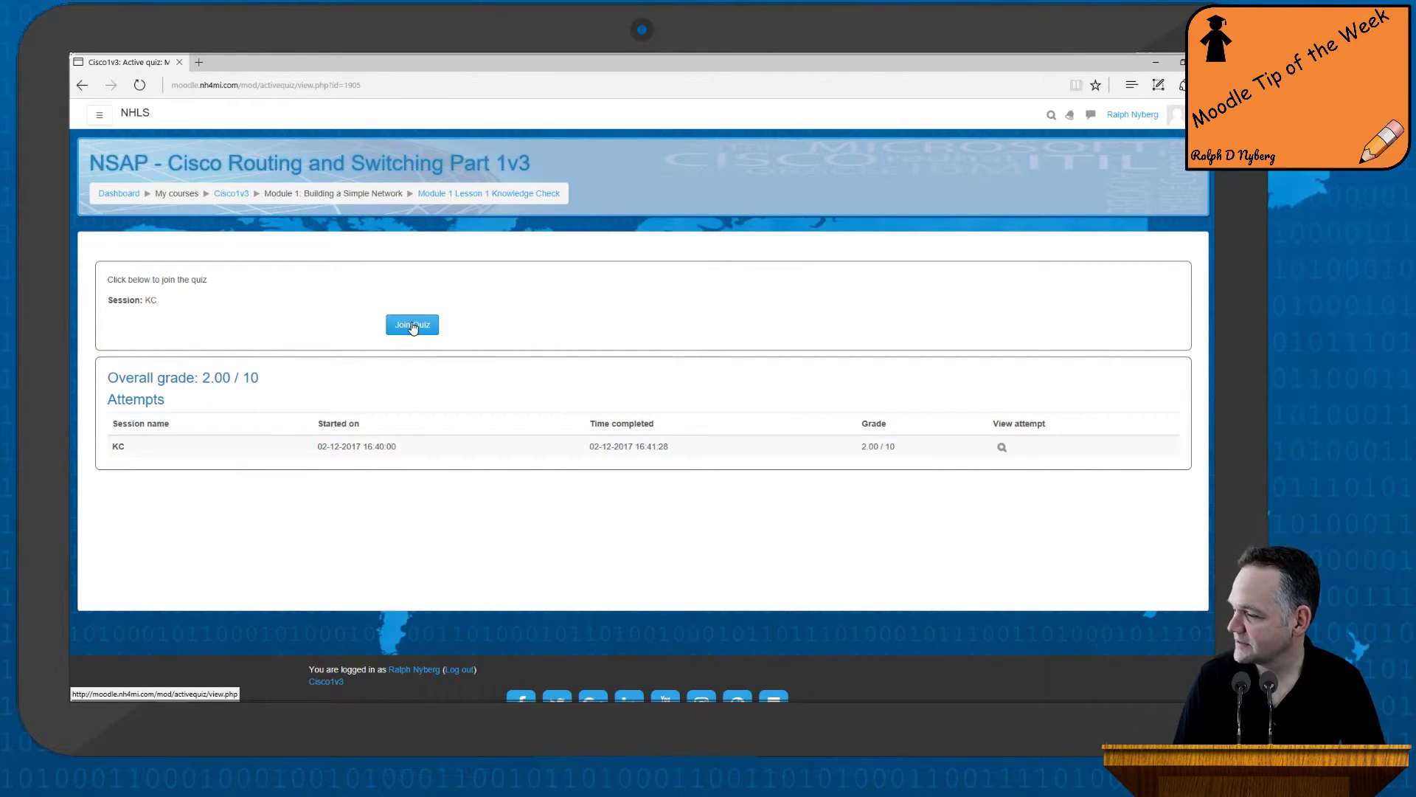
pyautogui.click(414, 327)
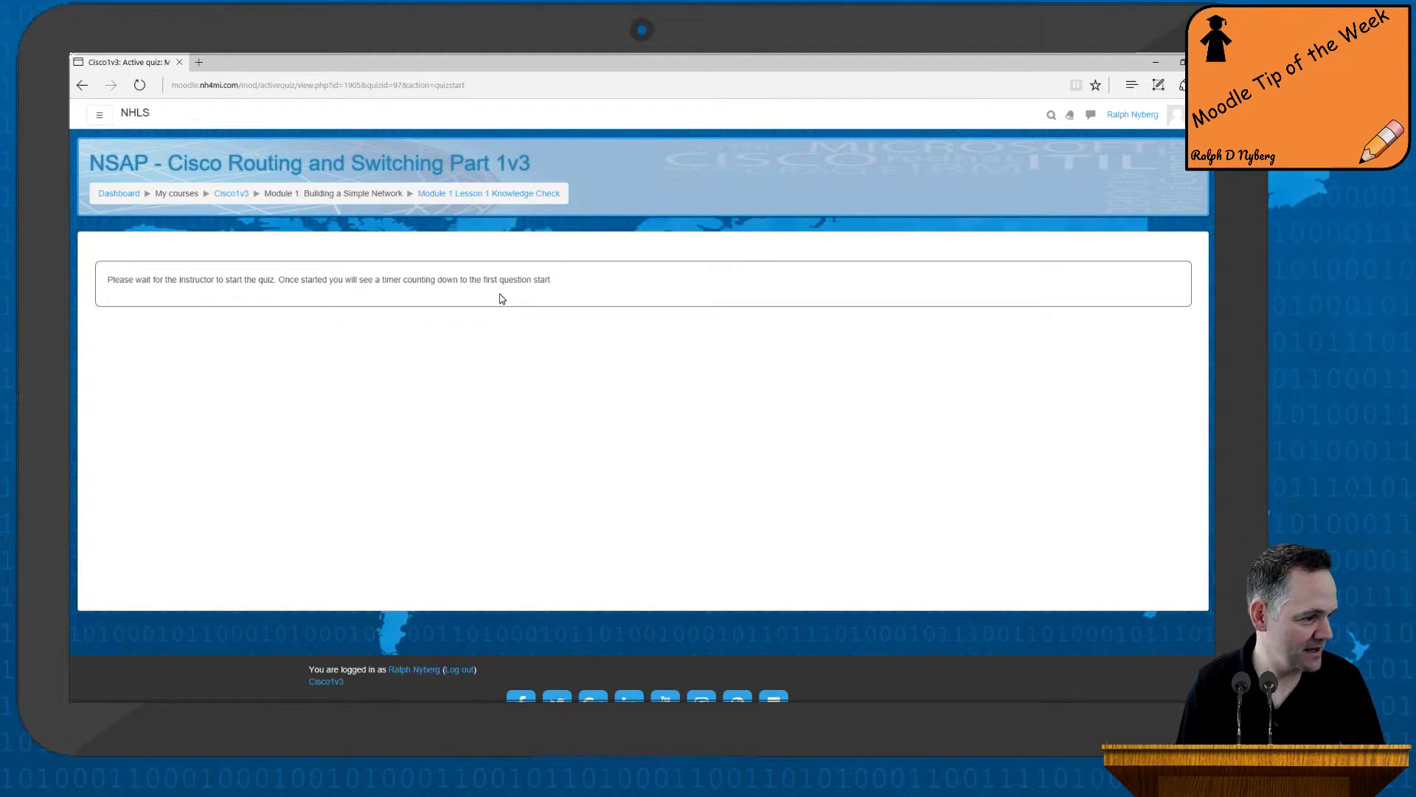
# Start the quiz as instructor, then answer question 1 with 'Endpoint' as the student.
pyautogui.hotkey('alt', 'Tab')
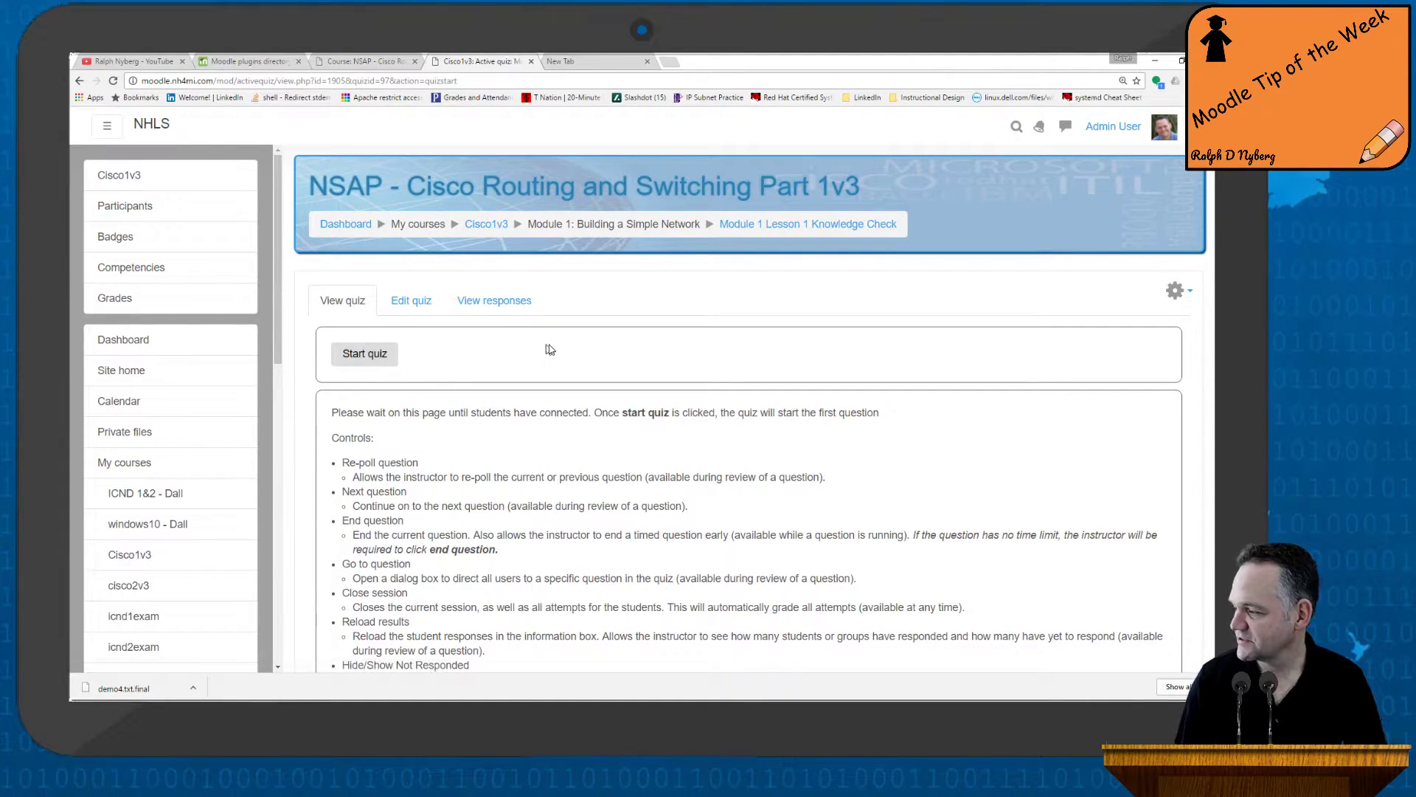
pyautogui.click(362, 355)
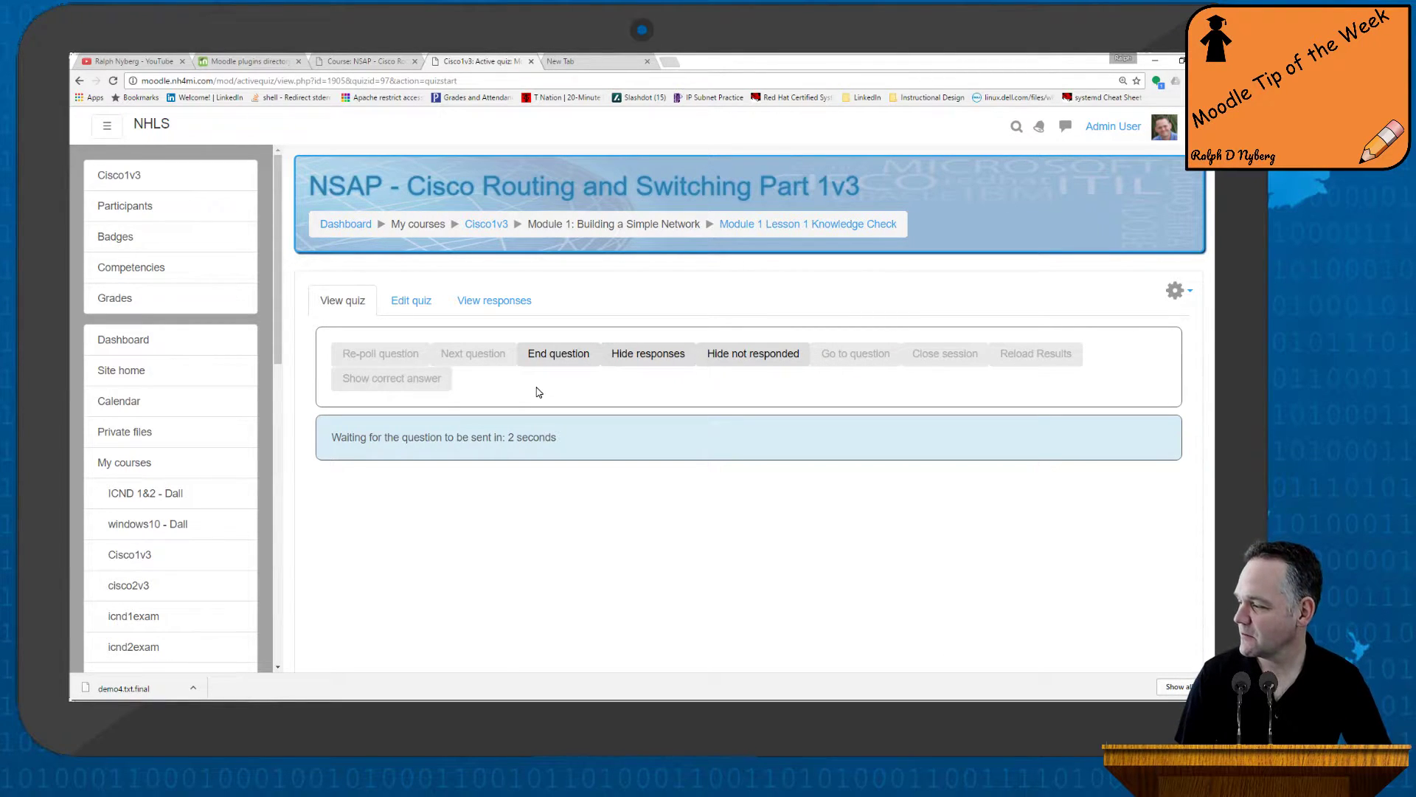
pyautogui.hotkey('alt', 'Tab')
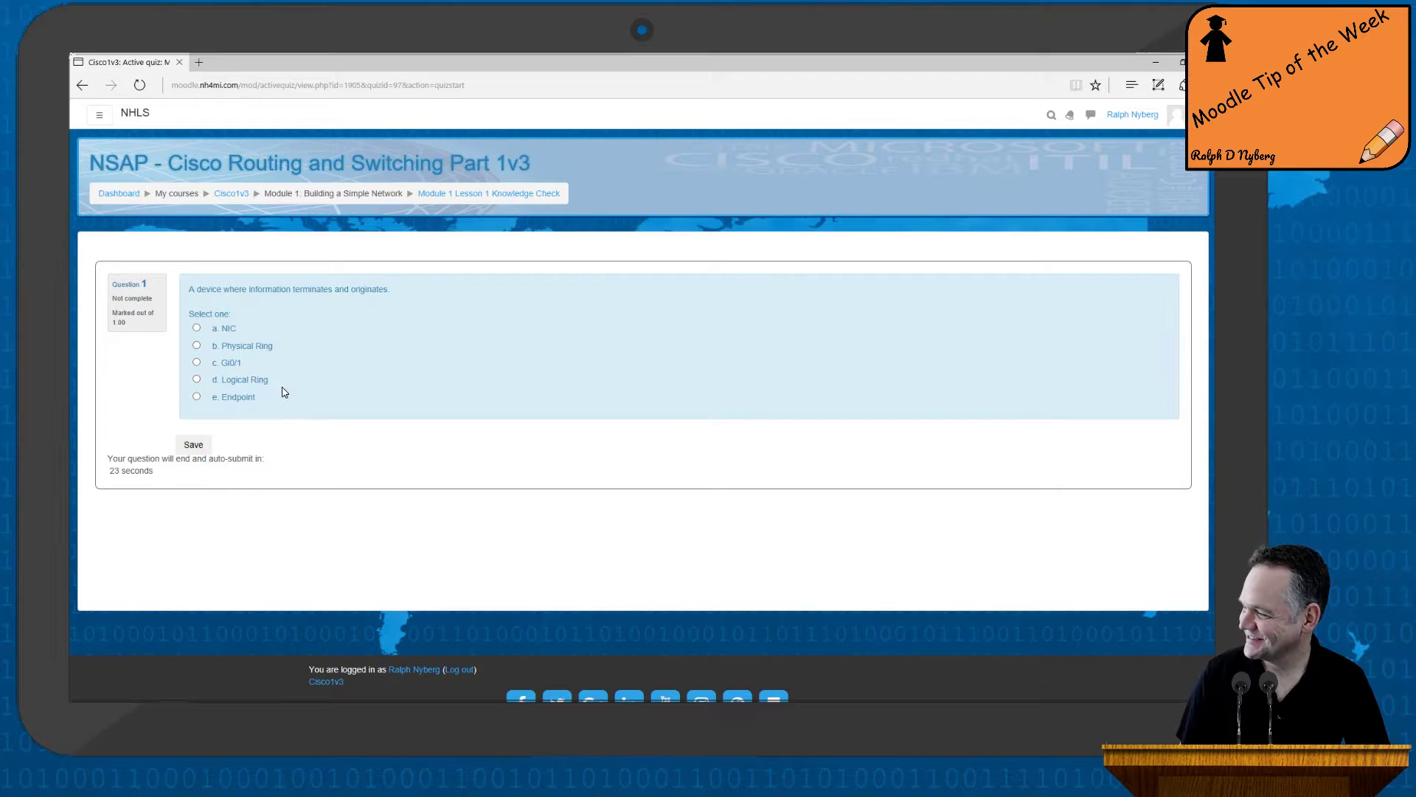
pyautogui.click(196, 397)
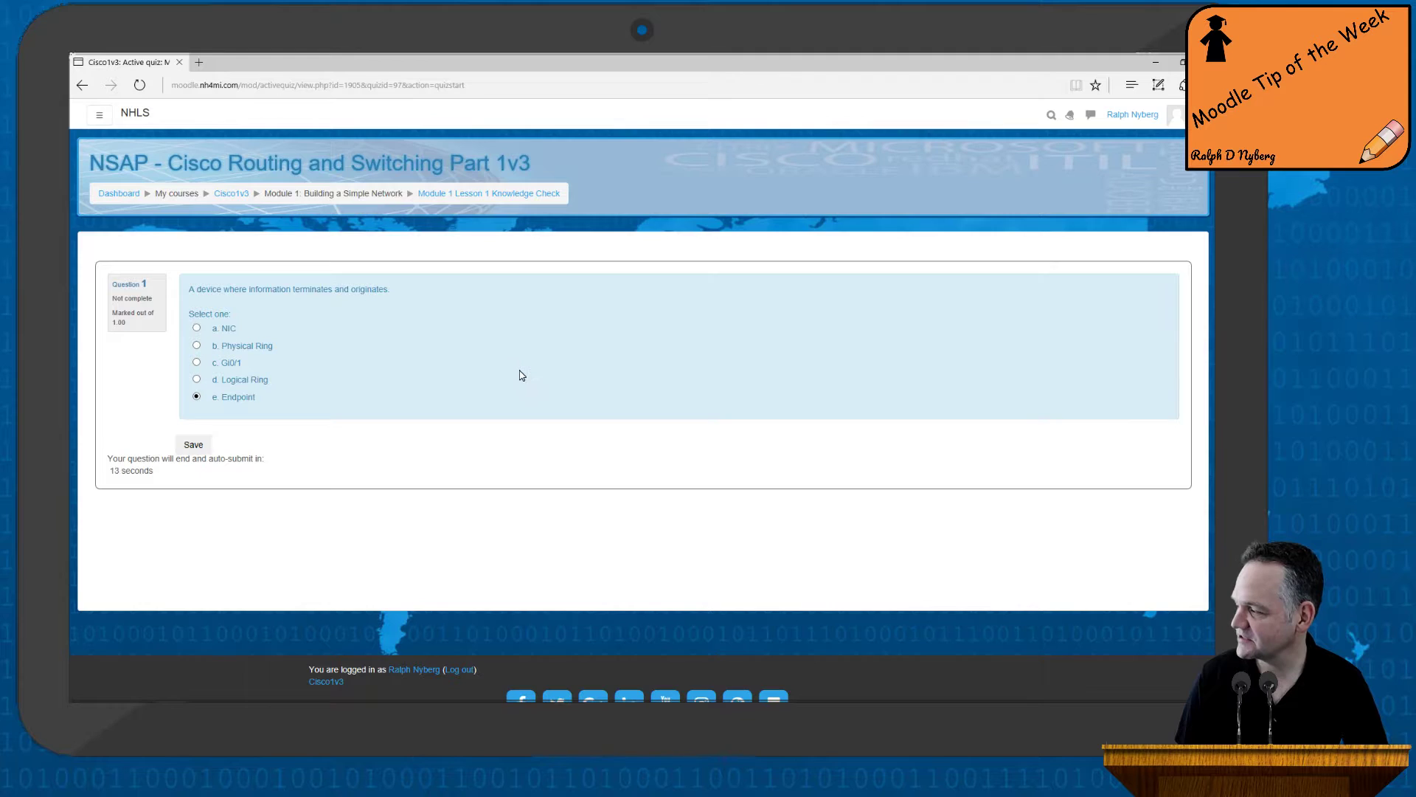
# Show question 1's responses chart, check the student's feedback in Edge, then hide the chart.
pyautogui.hotkey('alt', 'Tab')
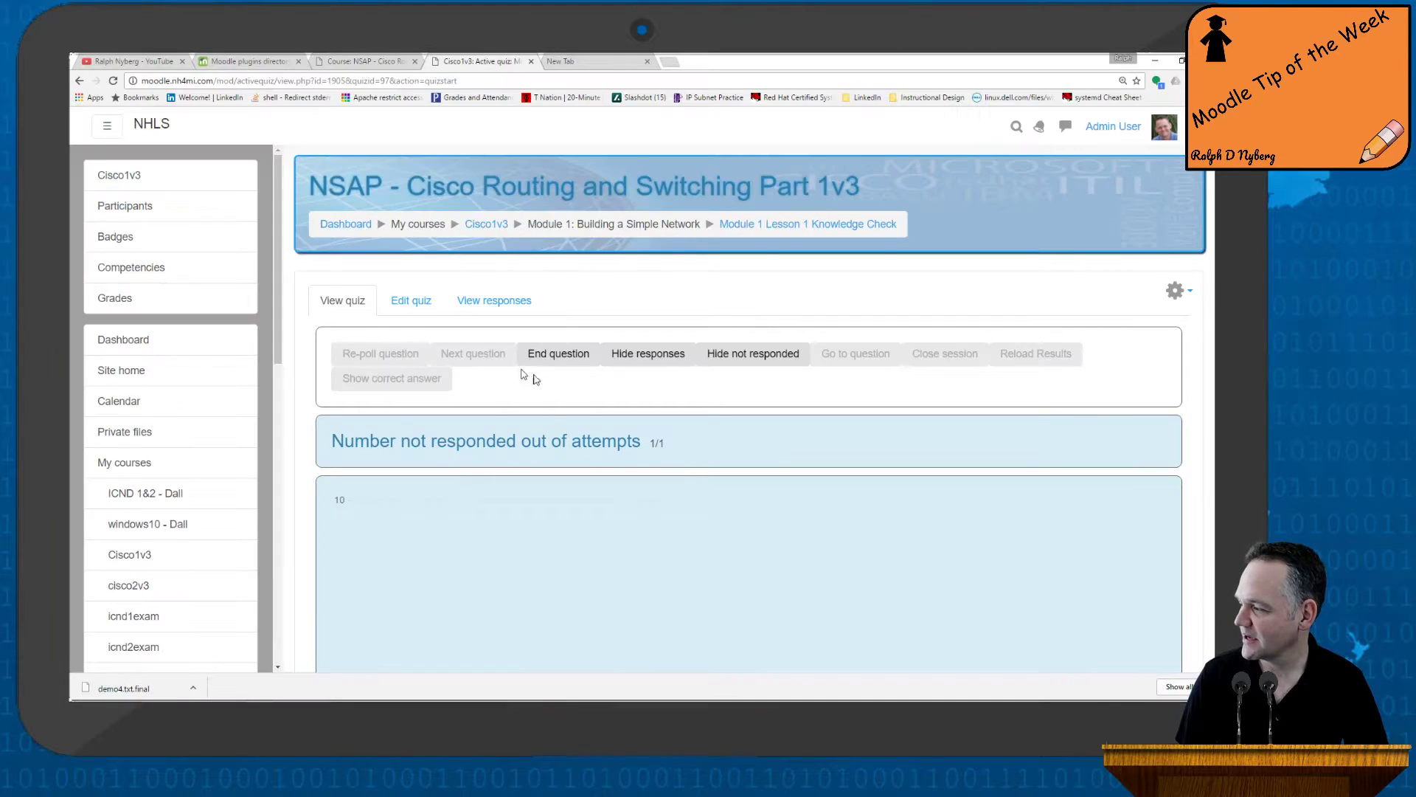
pyautogui.scroll(3, 621, 407)
pyautogui.scroll(-3, 622, 428)
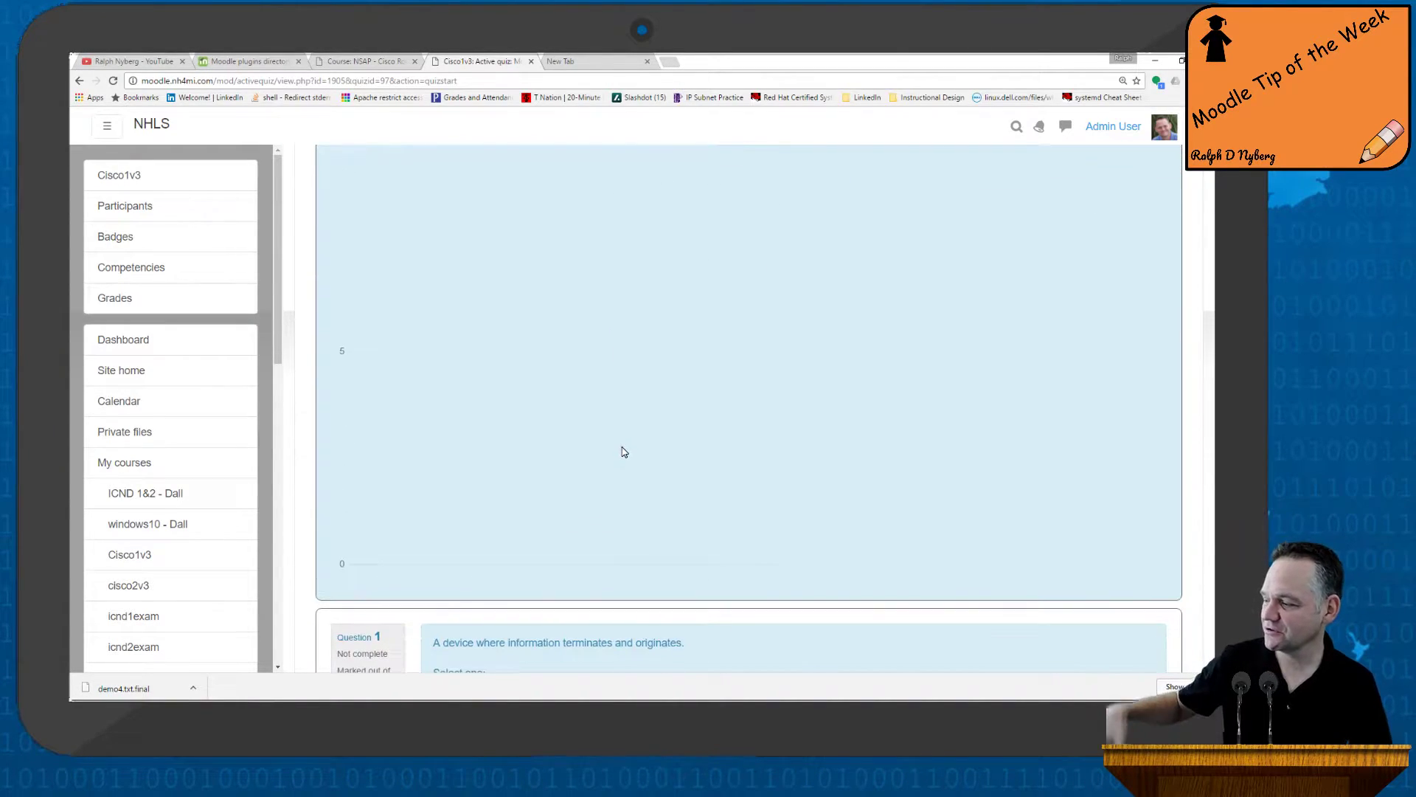
pyautogui.scroll(3, 622, 452)
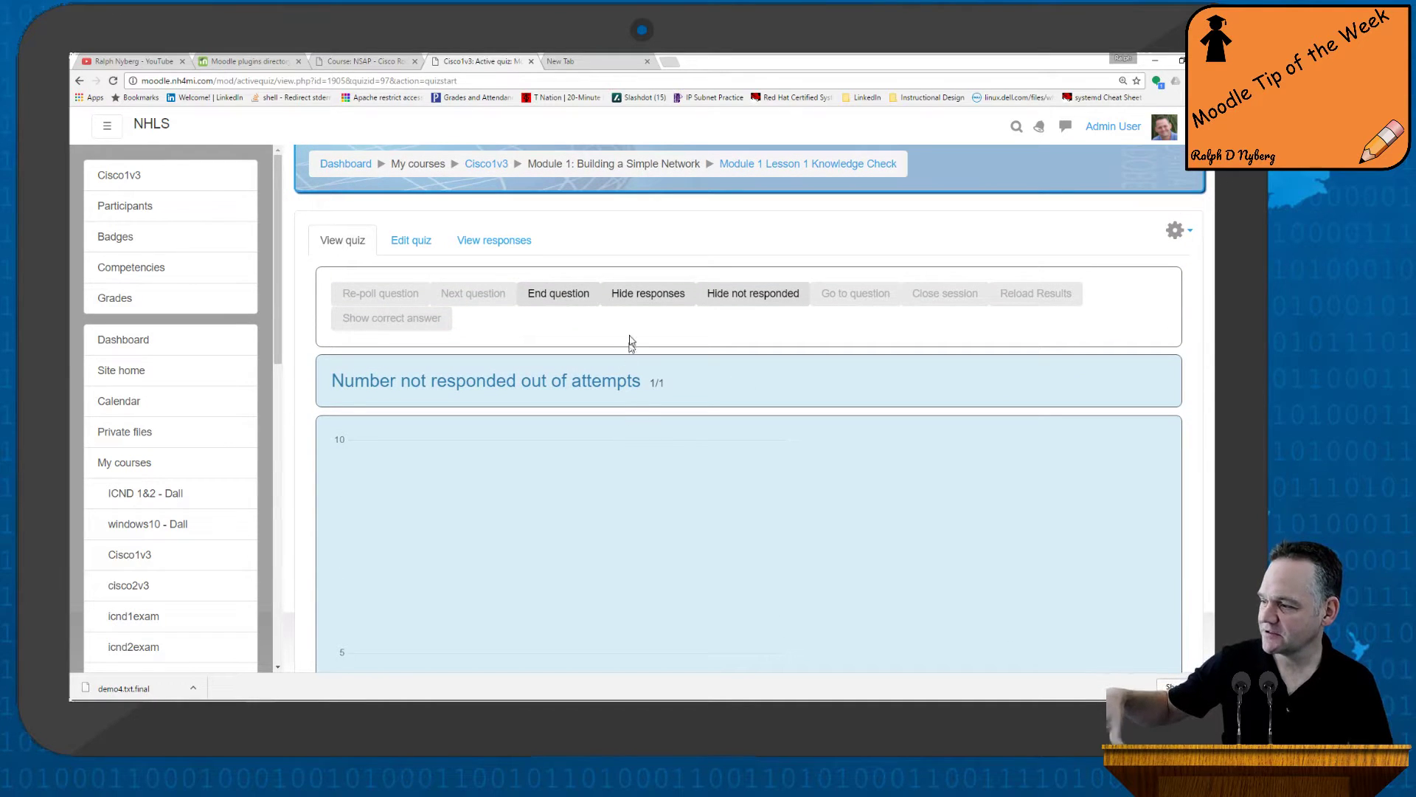
pyautogui.click(647, 297)
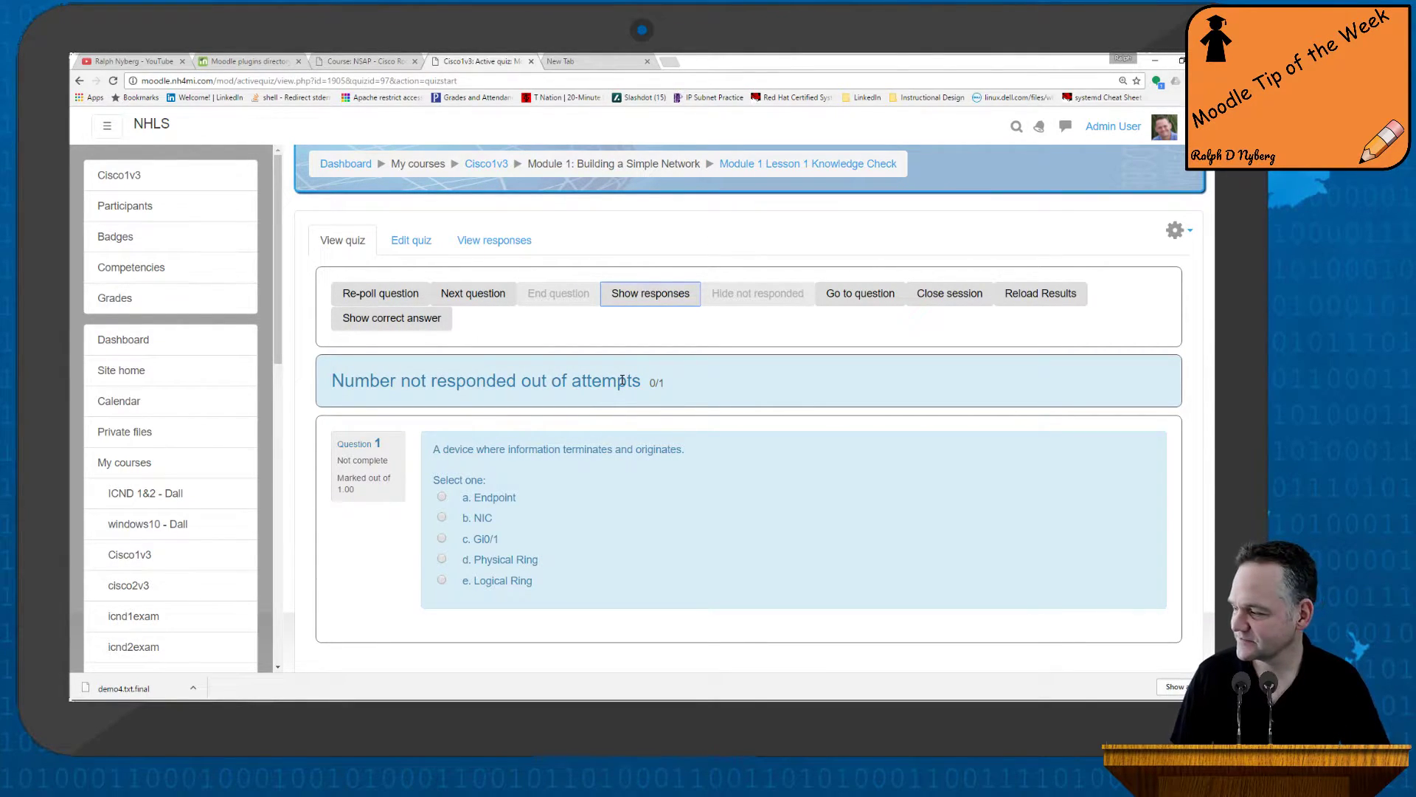
pyautogui.click(649, 295)
pyautogui.scroll(-4, 641, 451)
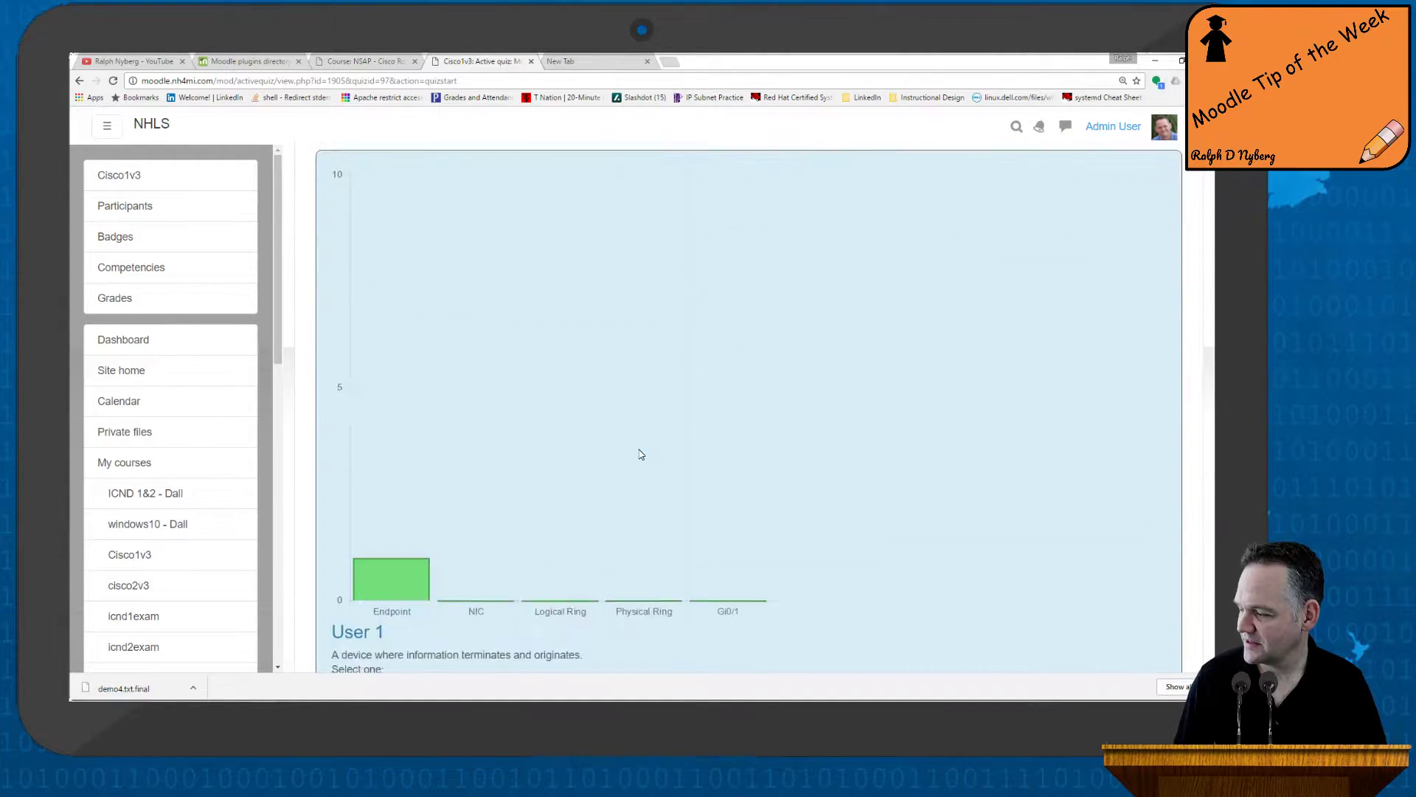
pyautogui.scroll(3, 644, 484)
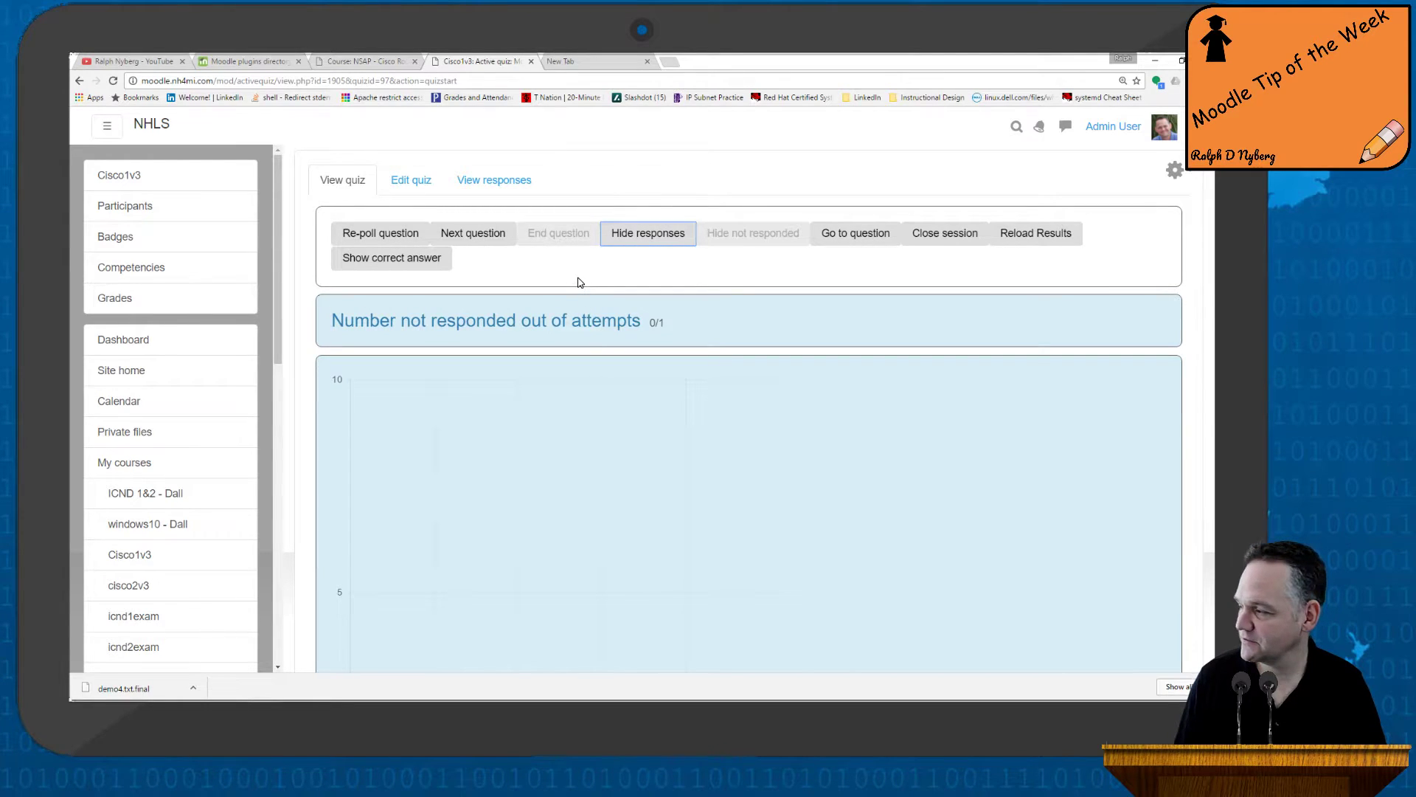
pyautogui.hotkey('alt', 'Tab')
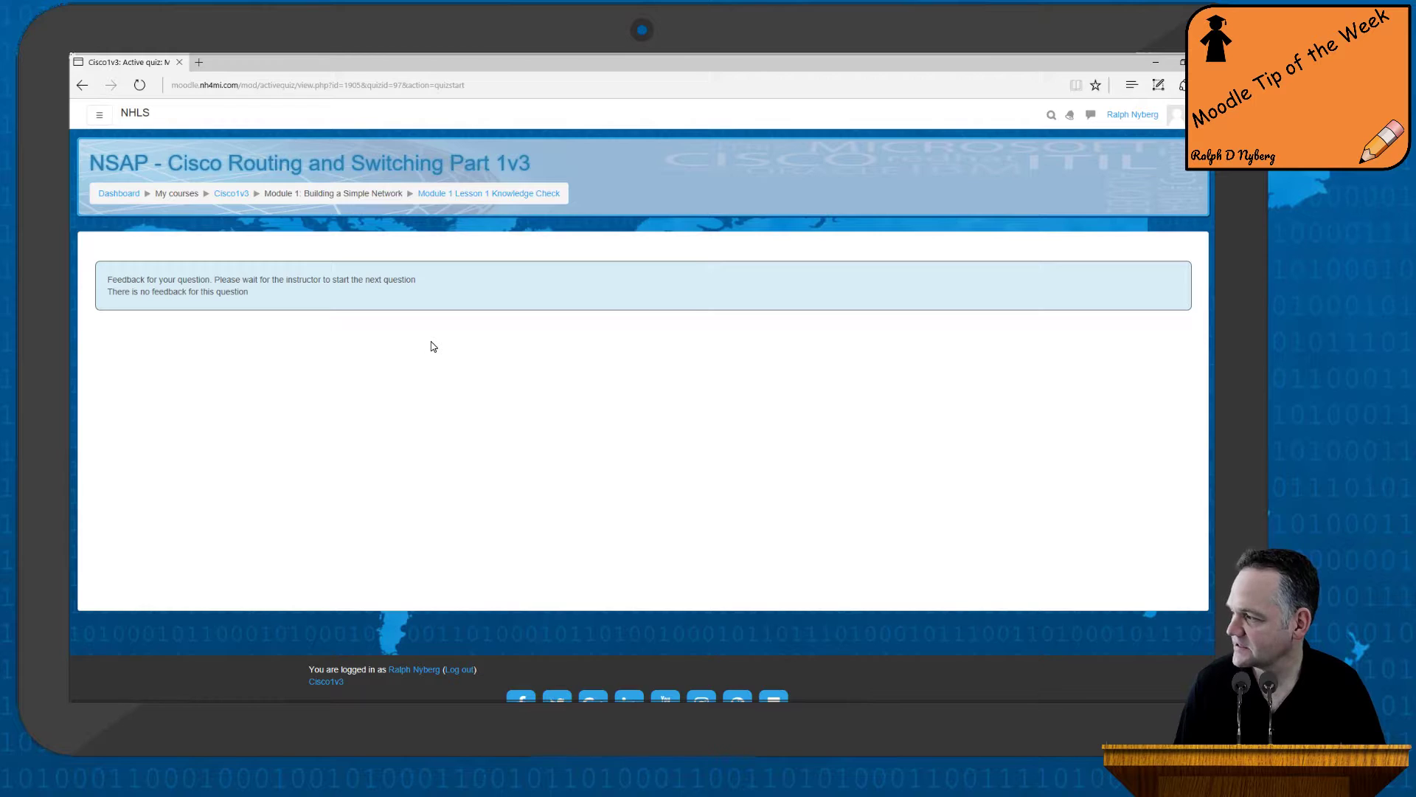
pyautogui.hotkey('alt', 'Tab')
pyautogui.click(651, 238)
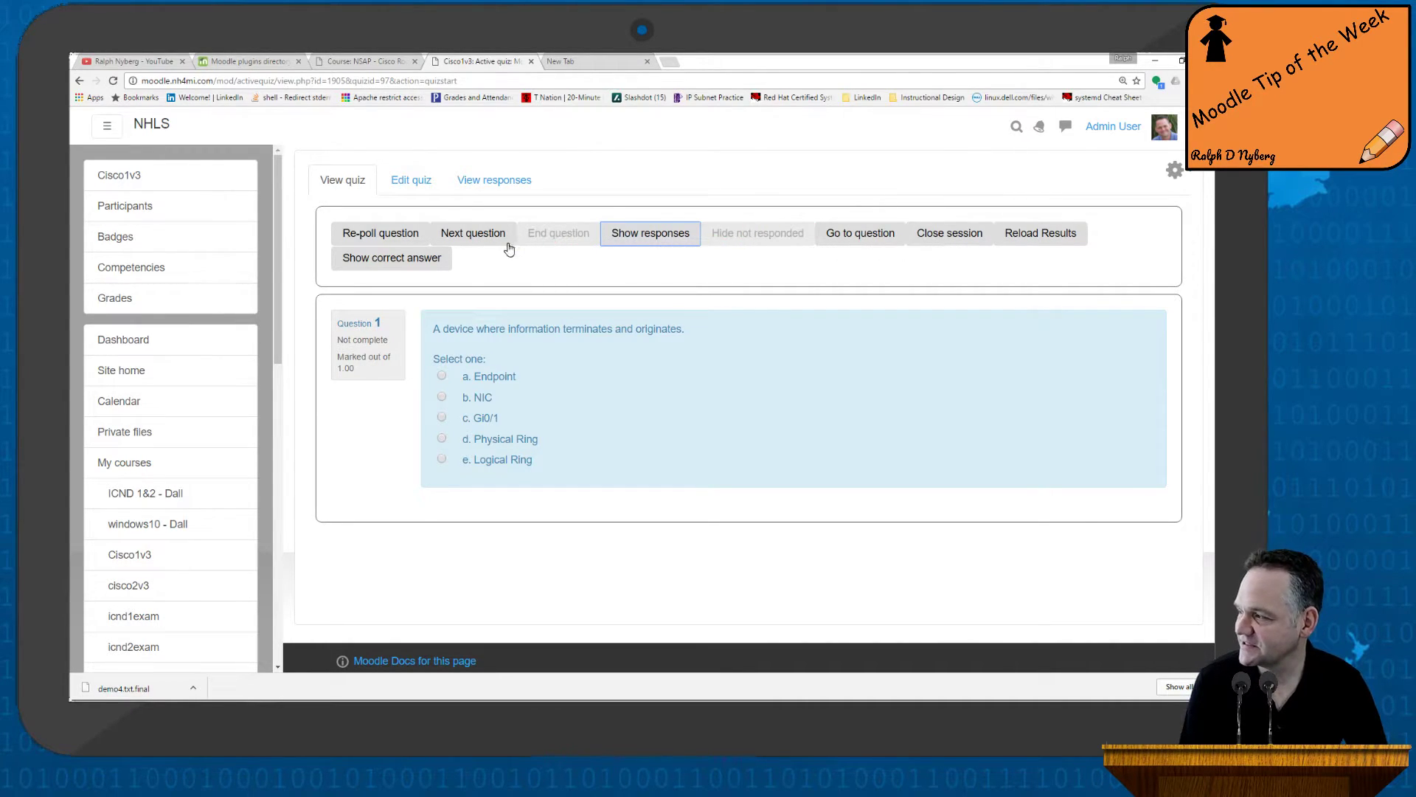
# Send question 2, answer 'Main Office' as the student, and end the question.
pyautogui.click(476, 232)
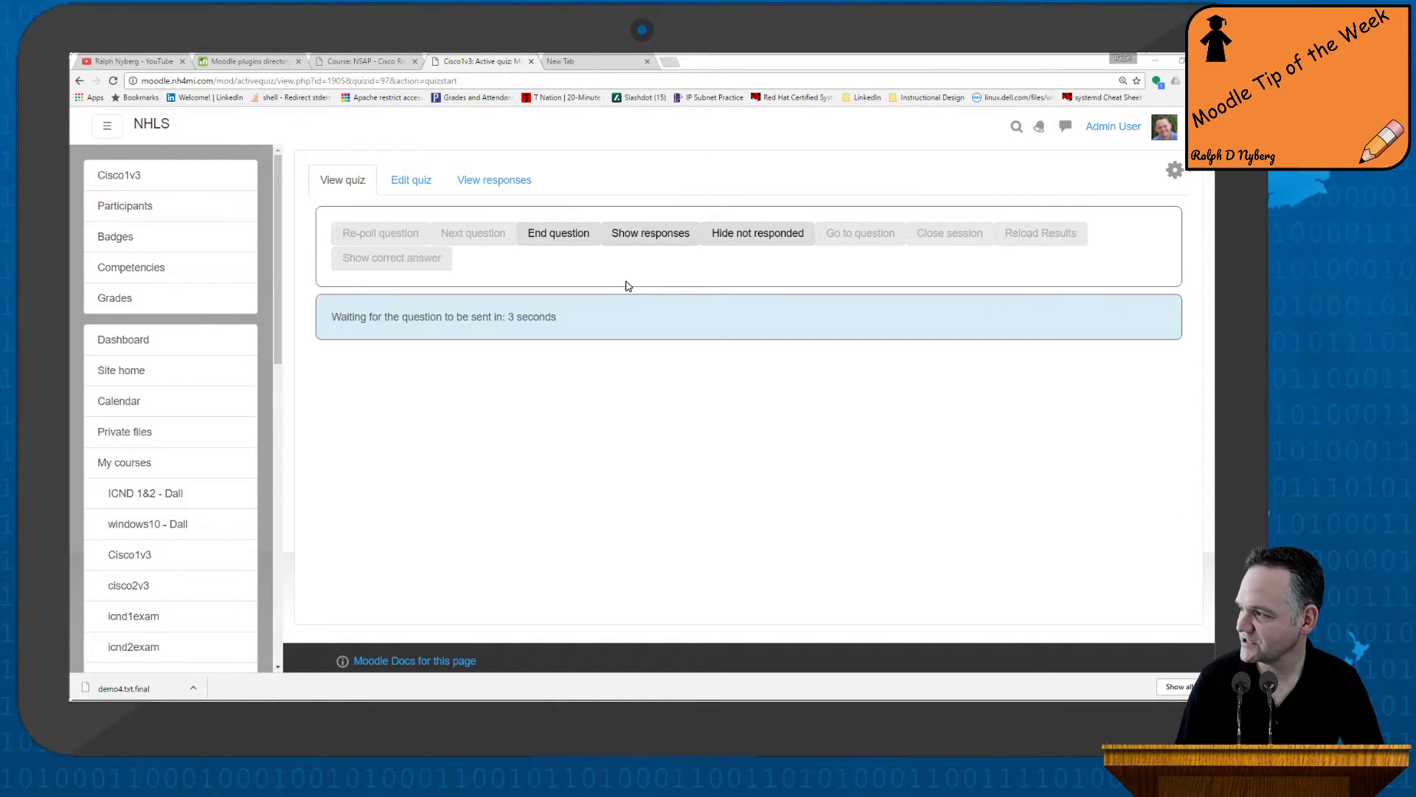
pyautogui.hotkey('alt', 'Tab')
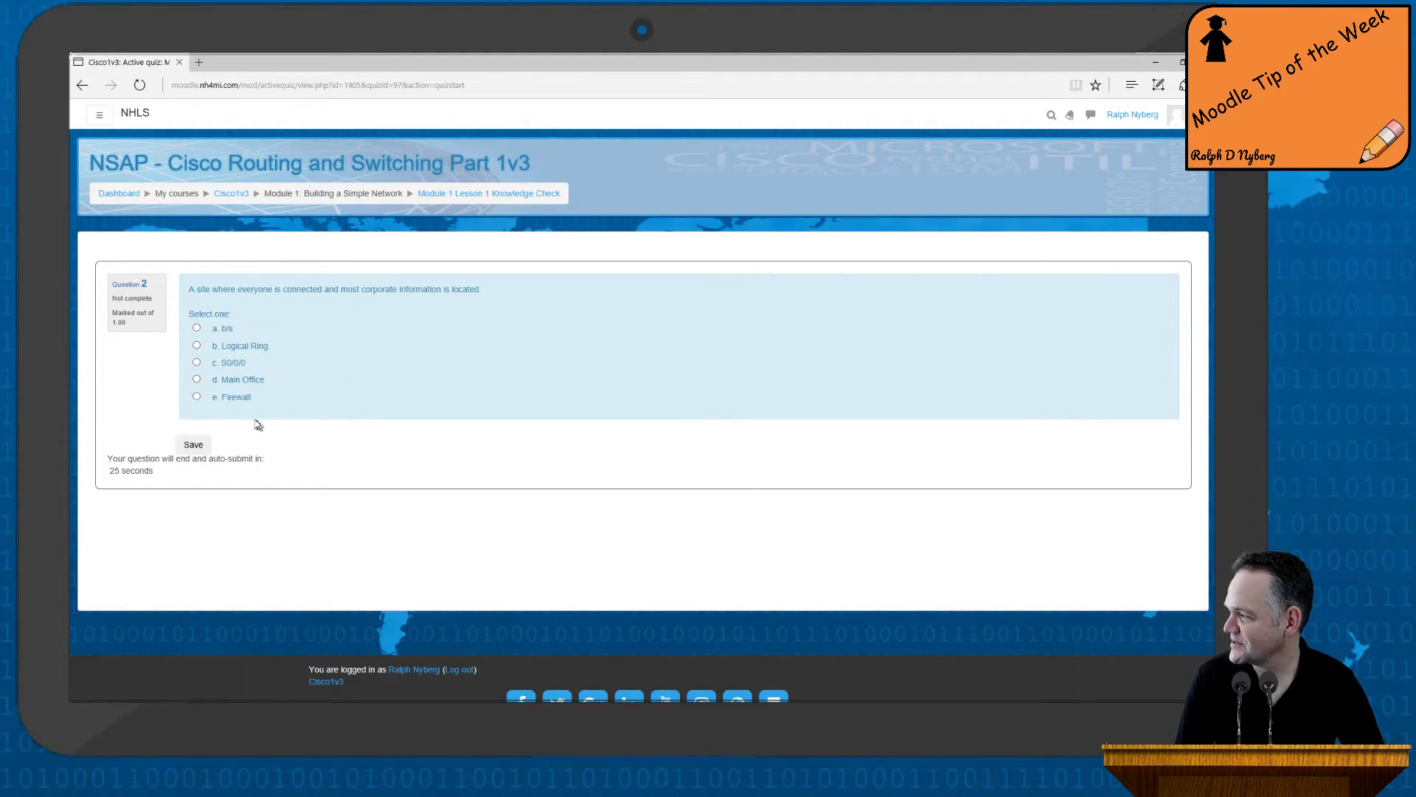
pyautogui.click(196, 378)
pyautogui.click(197, 450)
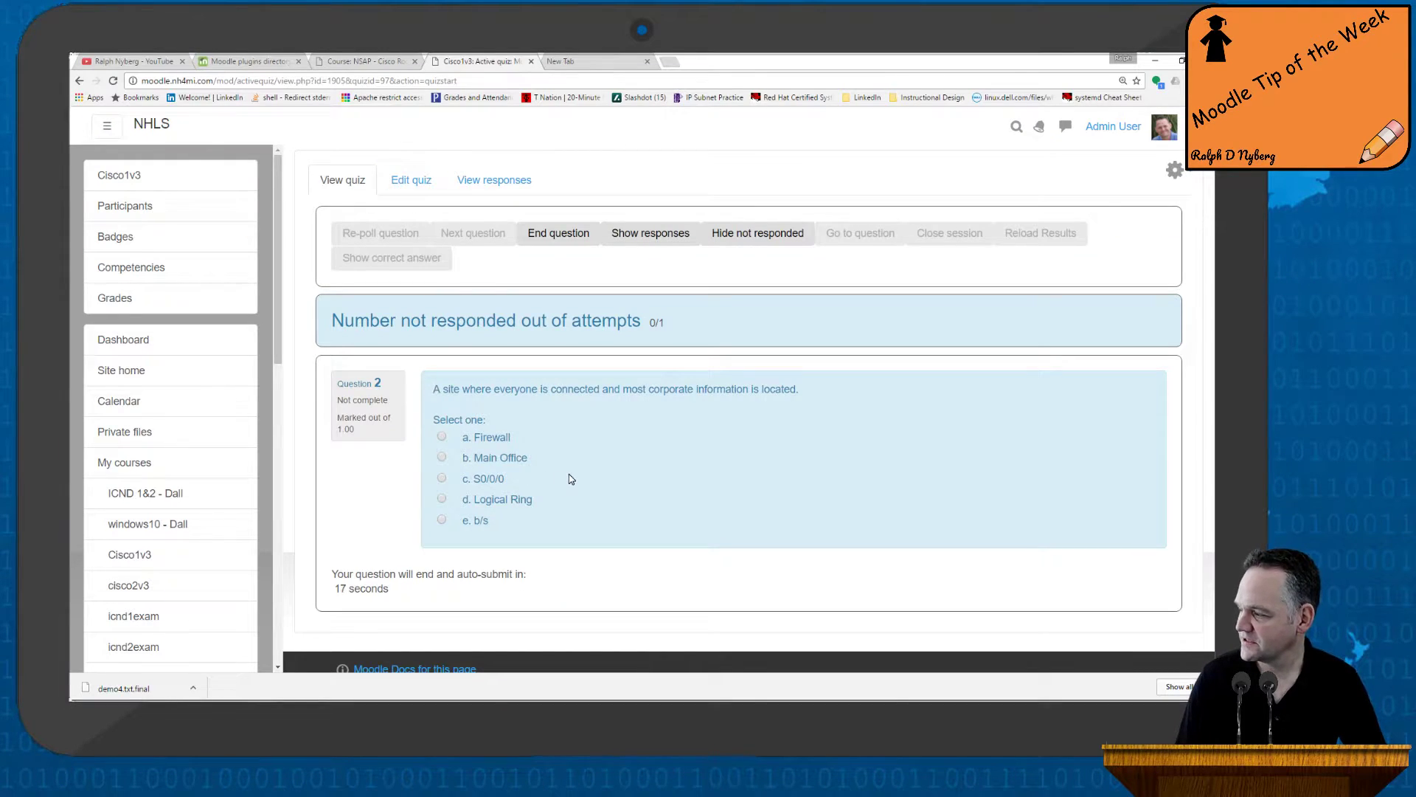
pyautogui.scroll(2, 569, 474)
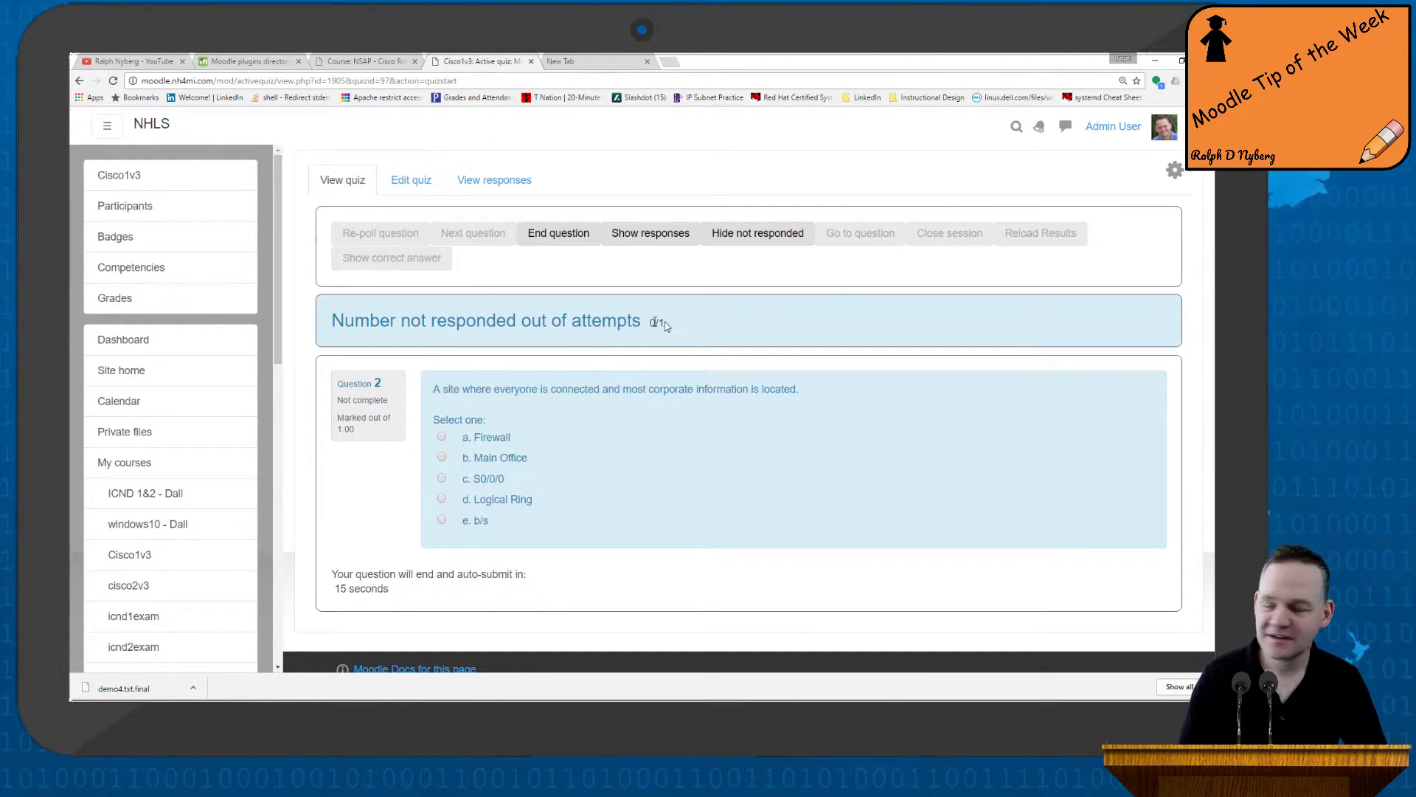
pyautogui.click(562, 237)
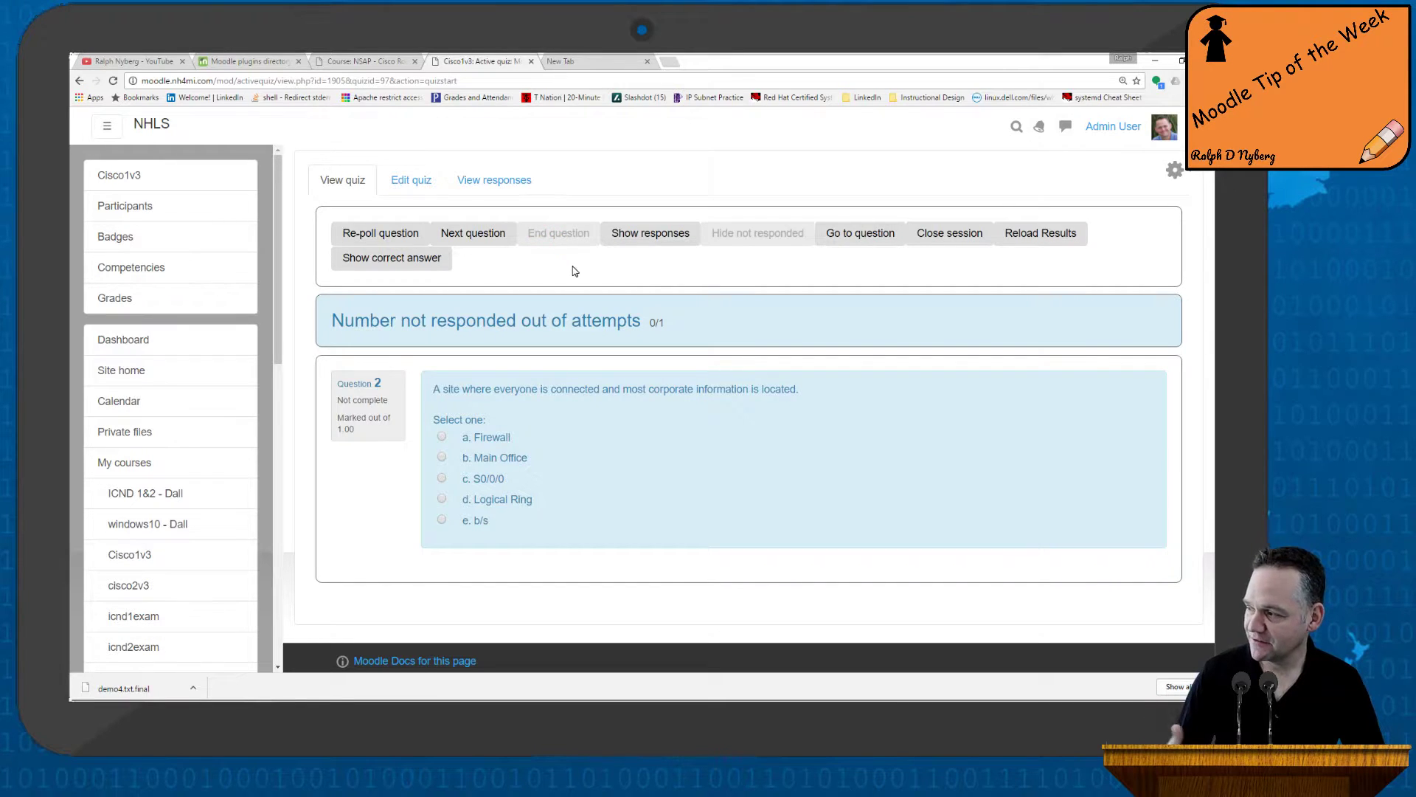
pyautogui.click(656, 238)
pyautogui.scroll(-4, 621, 432)
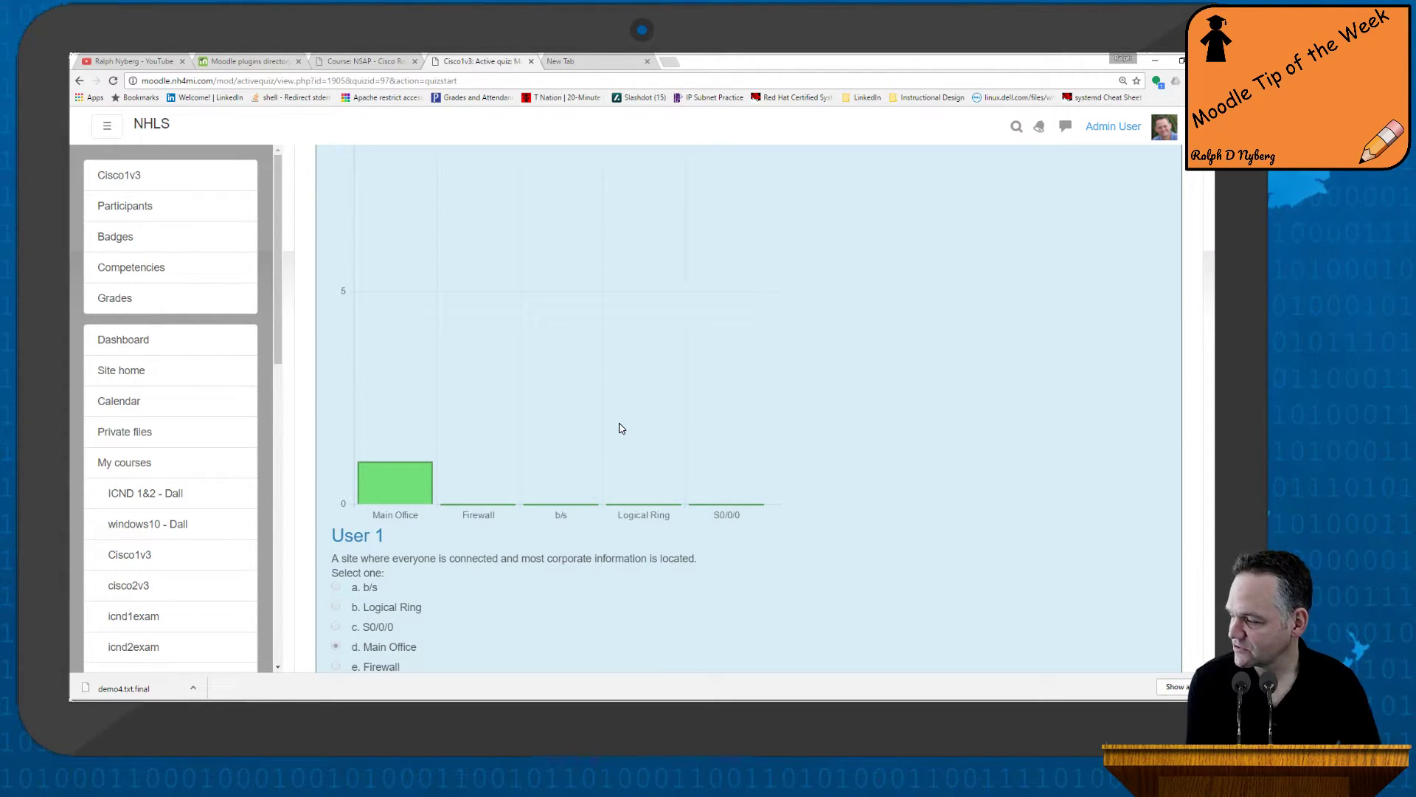
pyautogui.scroll(5, 622, 428)
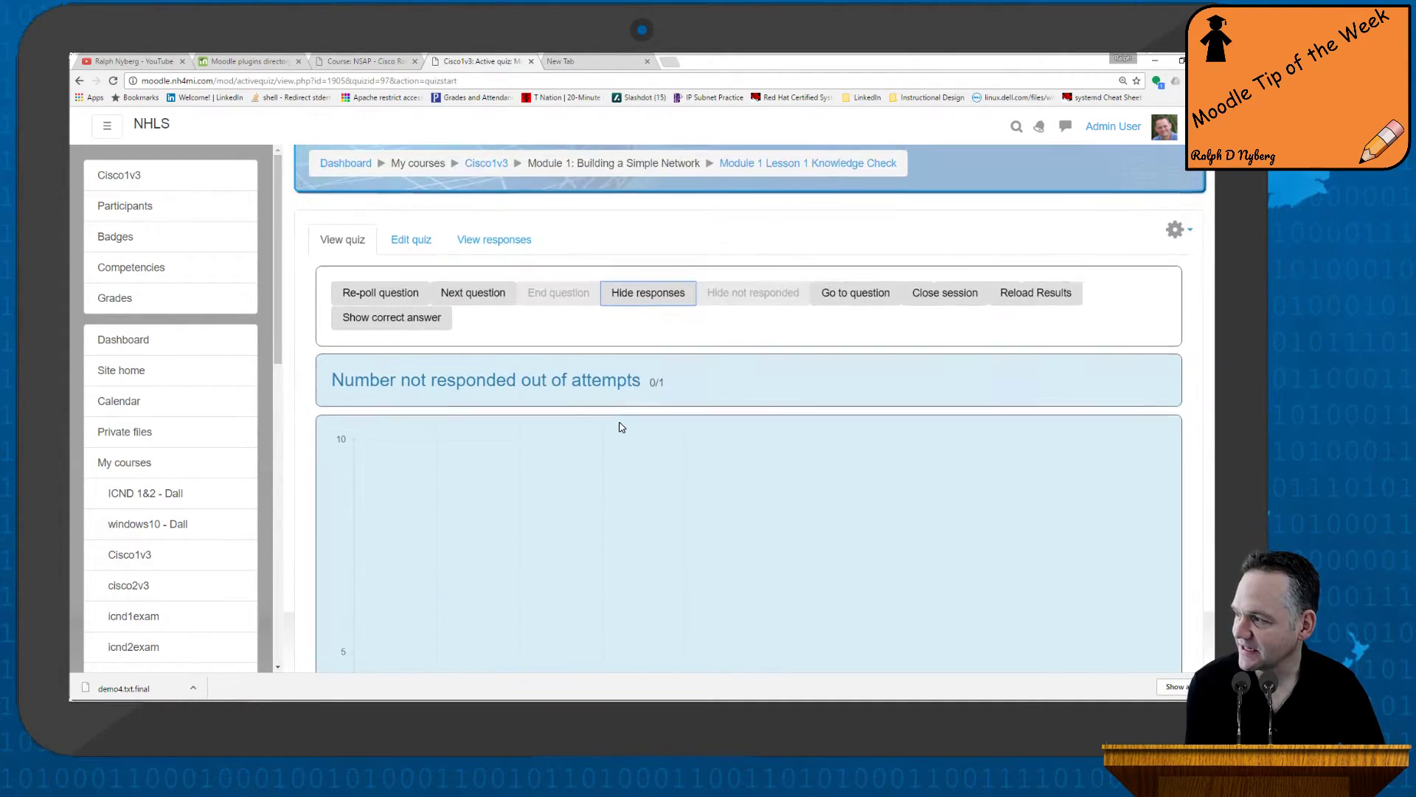
pyautogui.click(645, 306)
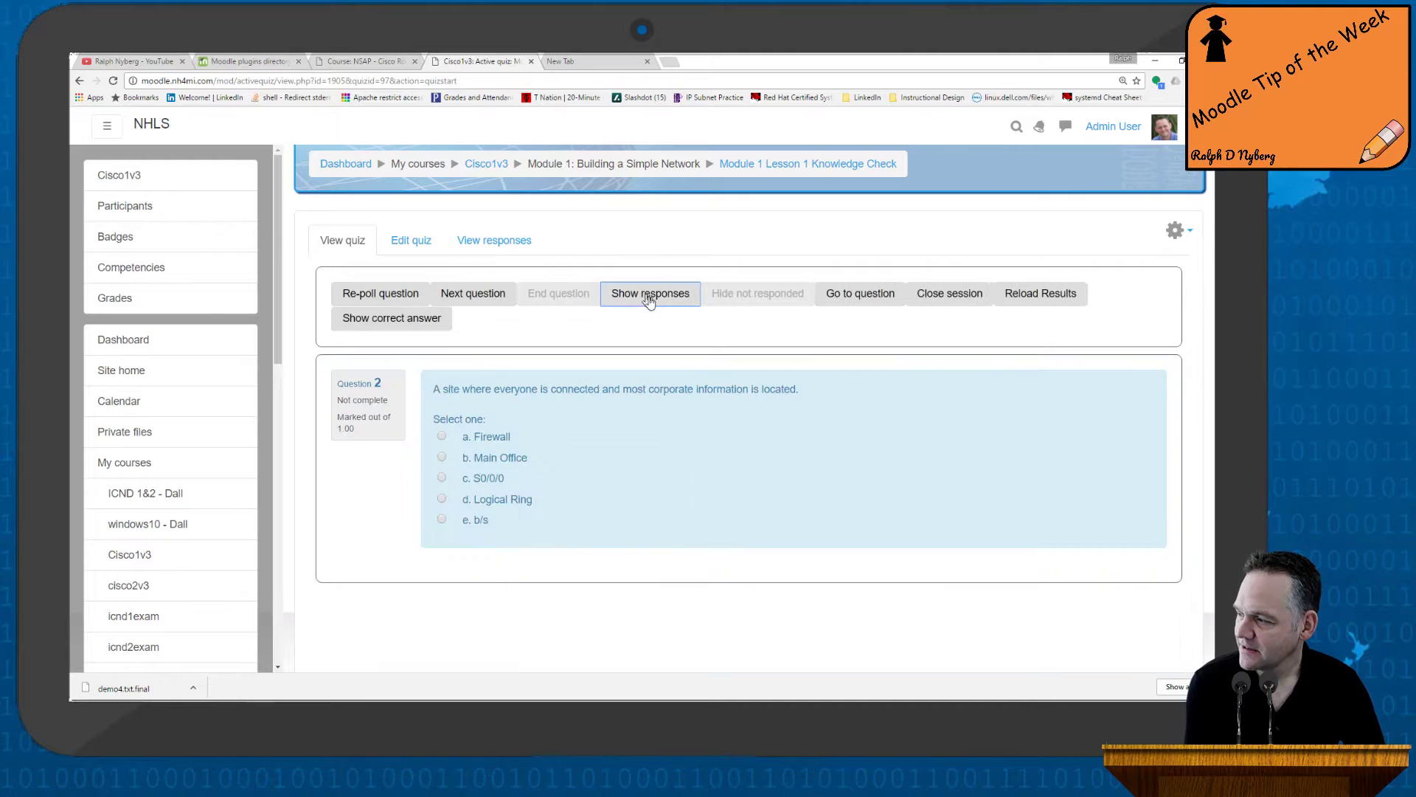
# Close the KC session and switch to the NSAP - Cisco Routing and Switching Part 1 course.
pyautogui.click(951, 299)
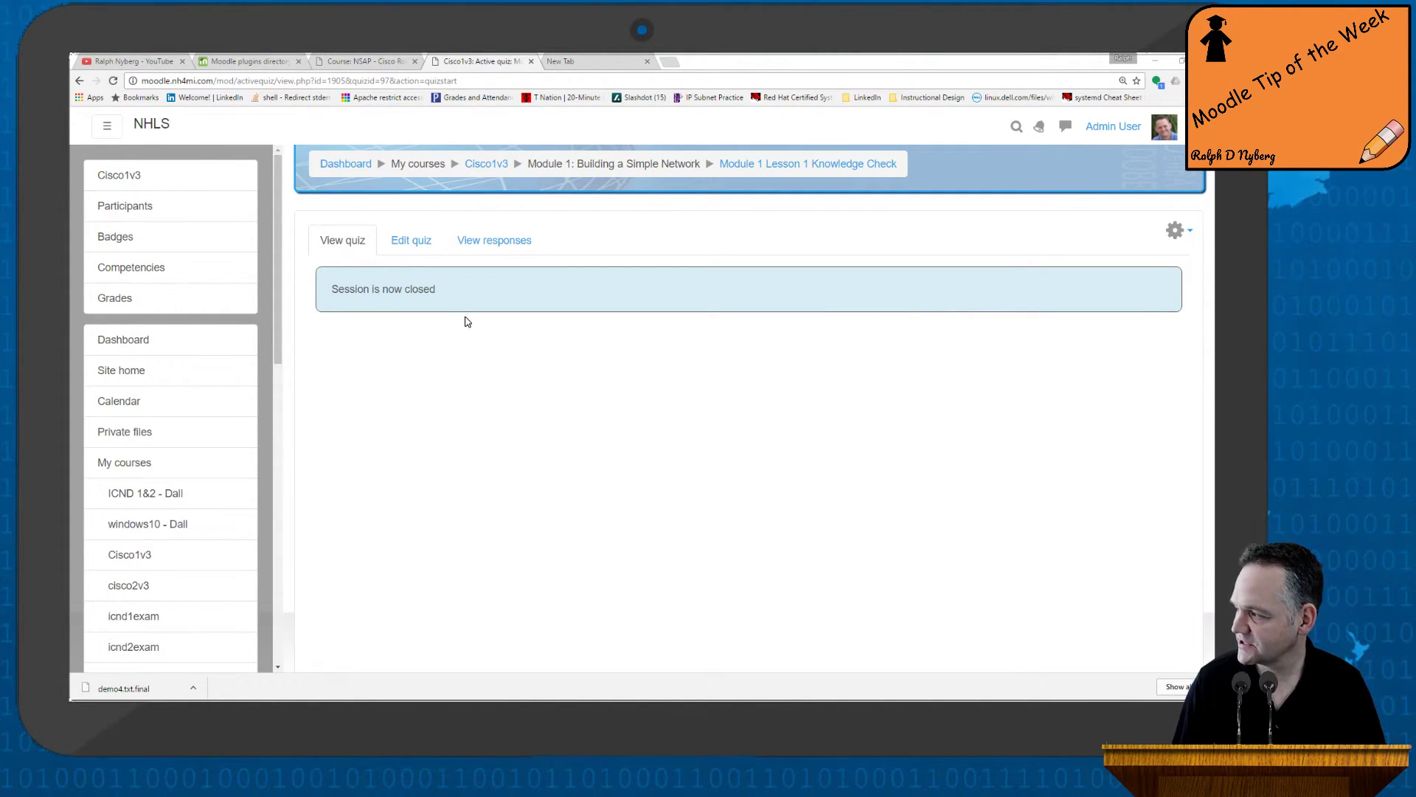
pyautogui.hotkey('alt', 'Tab')
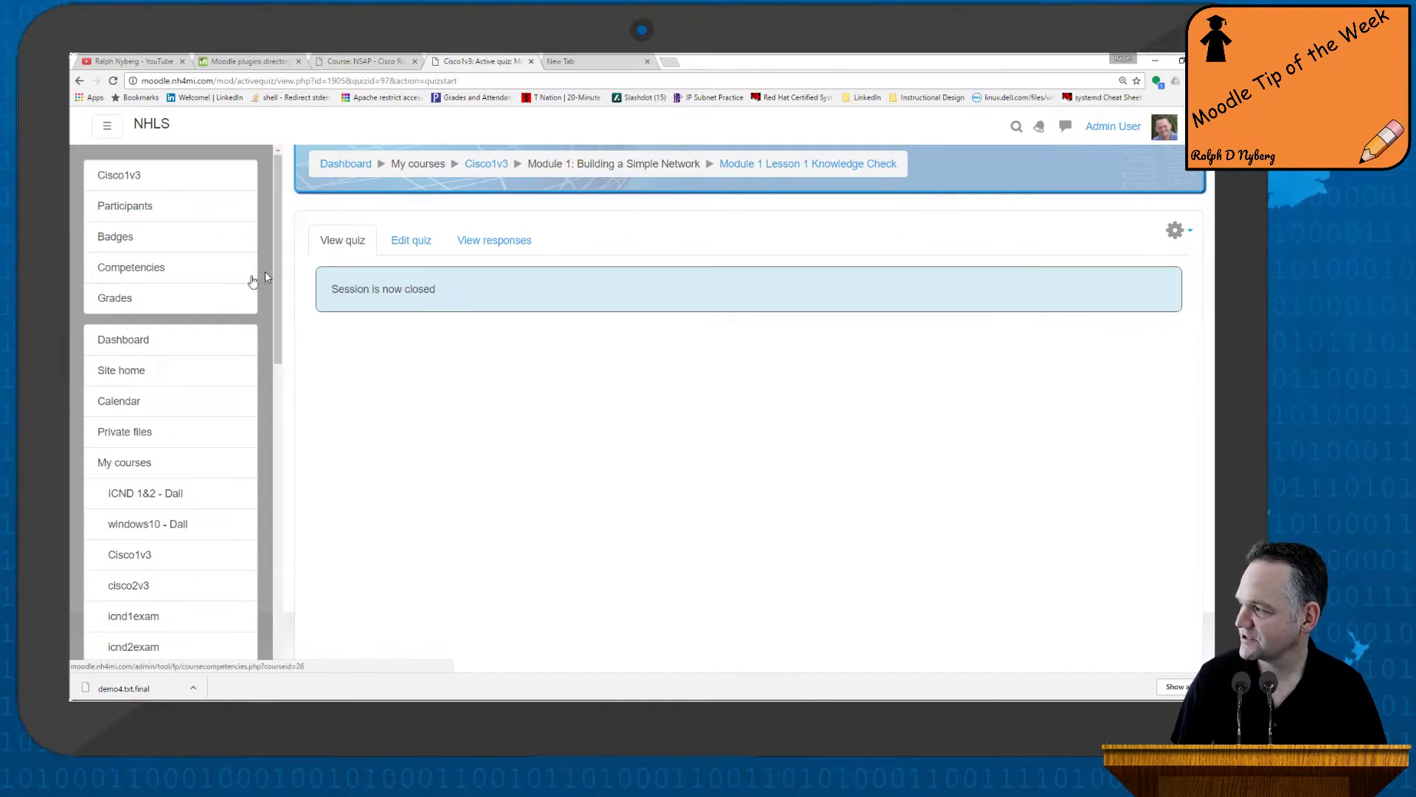
pyautogui.scroll(1, 579, 237)
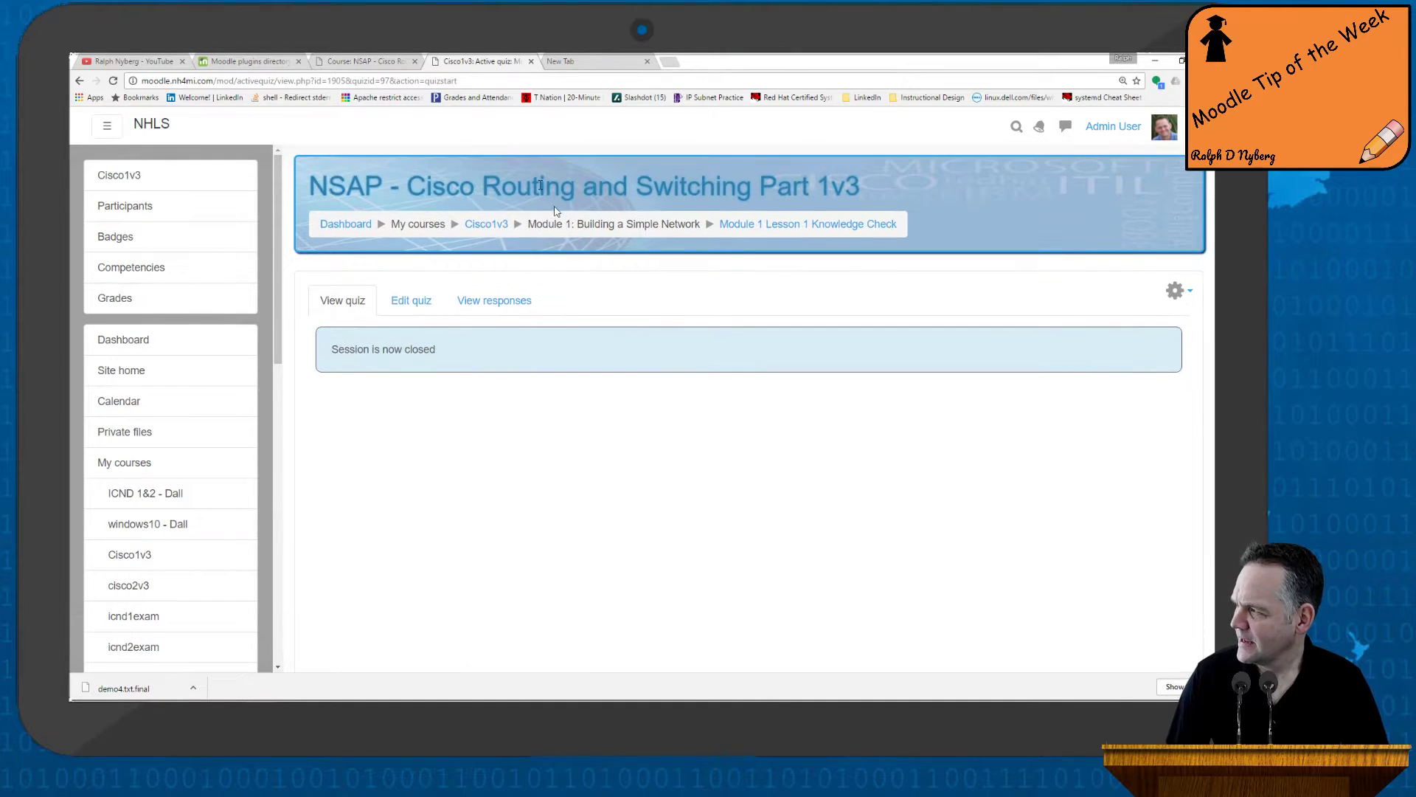
pyautogui.click(363, 63)
pyautogui.scroll(-1, 760, 512)
pyautogui.scroll(1, 760, 512)
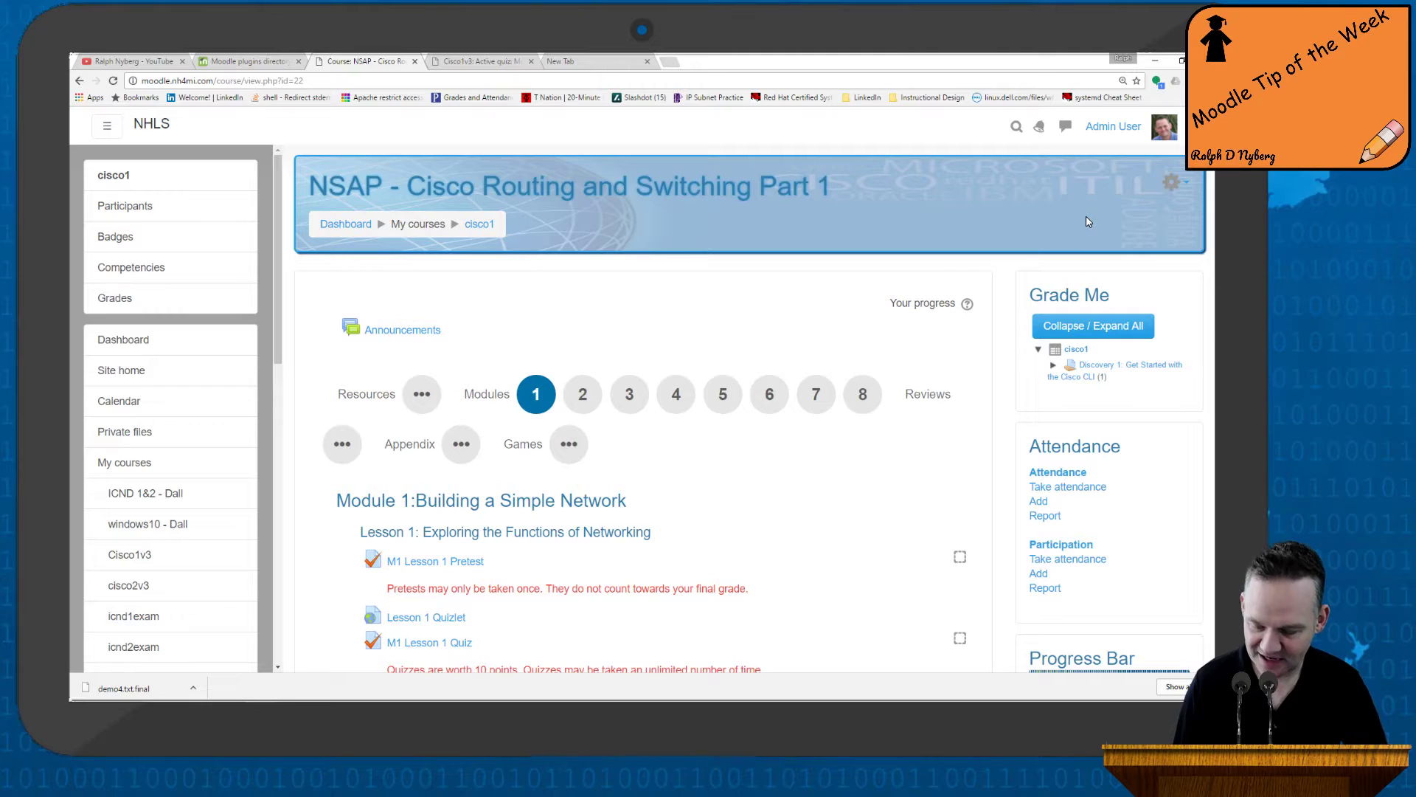
# Turn editing on from the course gear menu and open Add an activity under Module 1.
pyautogui.click(1183, 188)
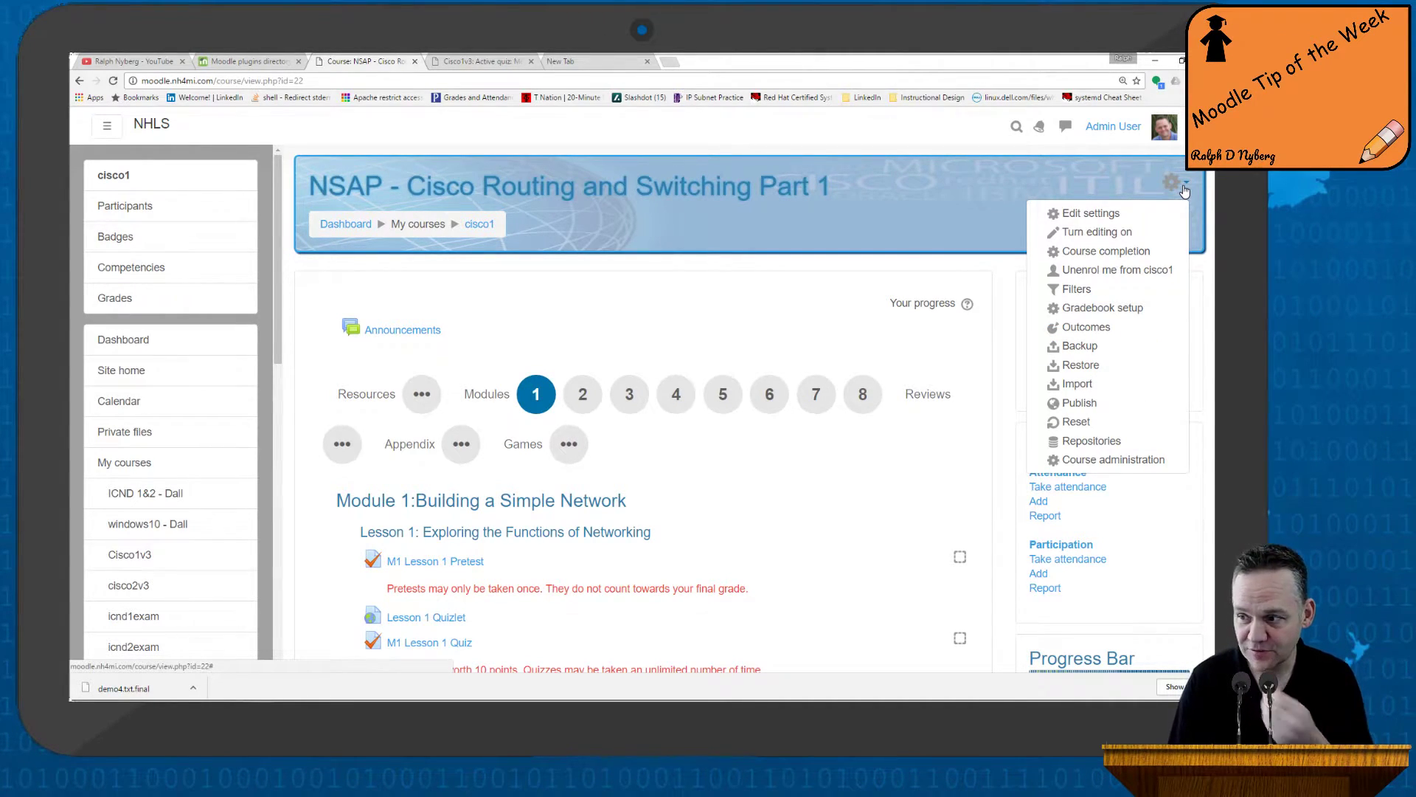
pyautogui.click(1106, 231)
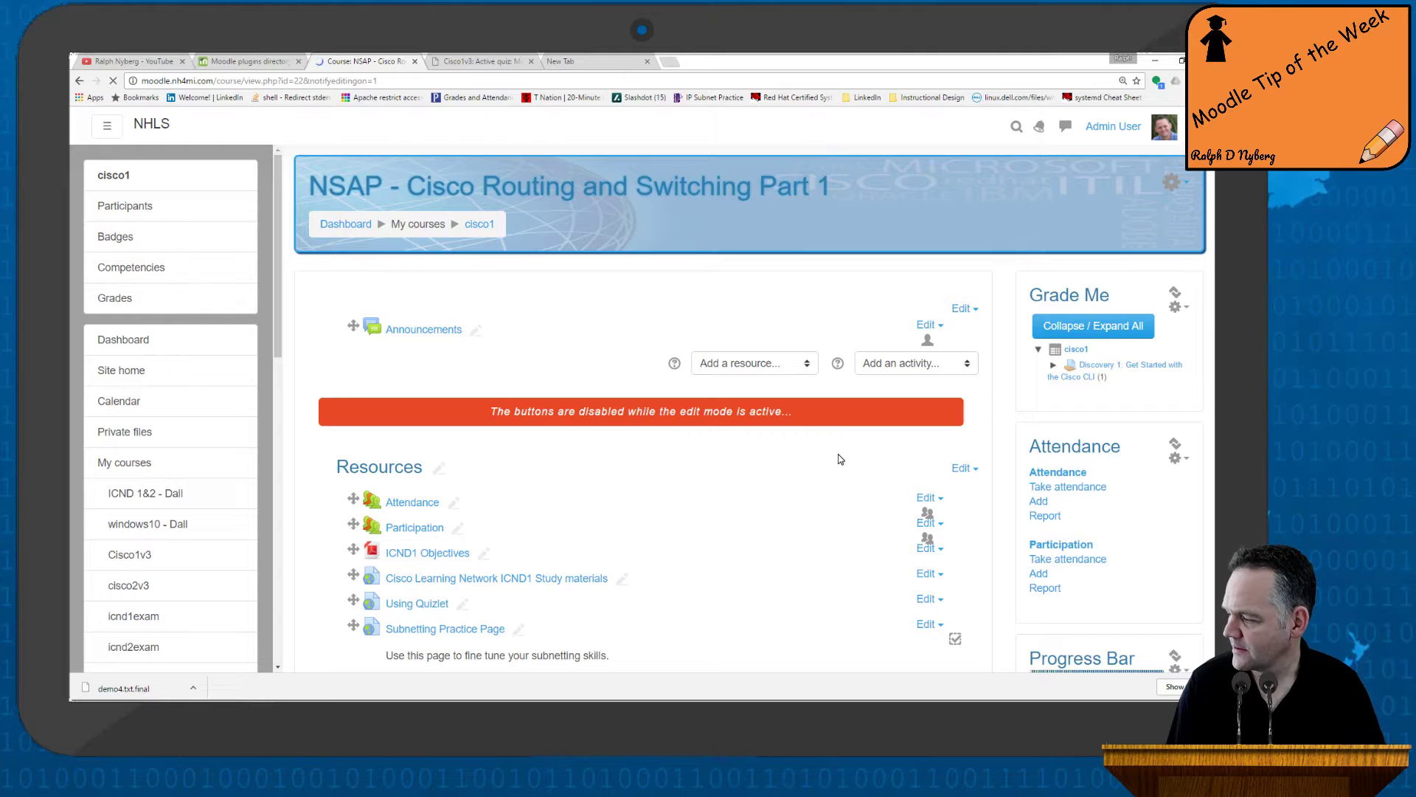
pyautogui.scroll(-6, 839, 459)
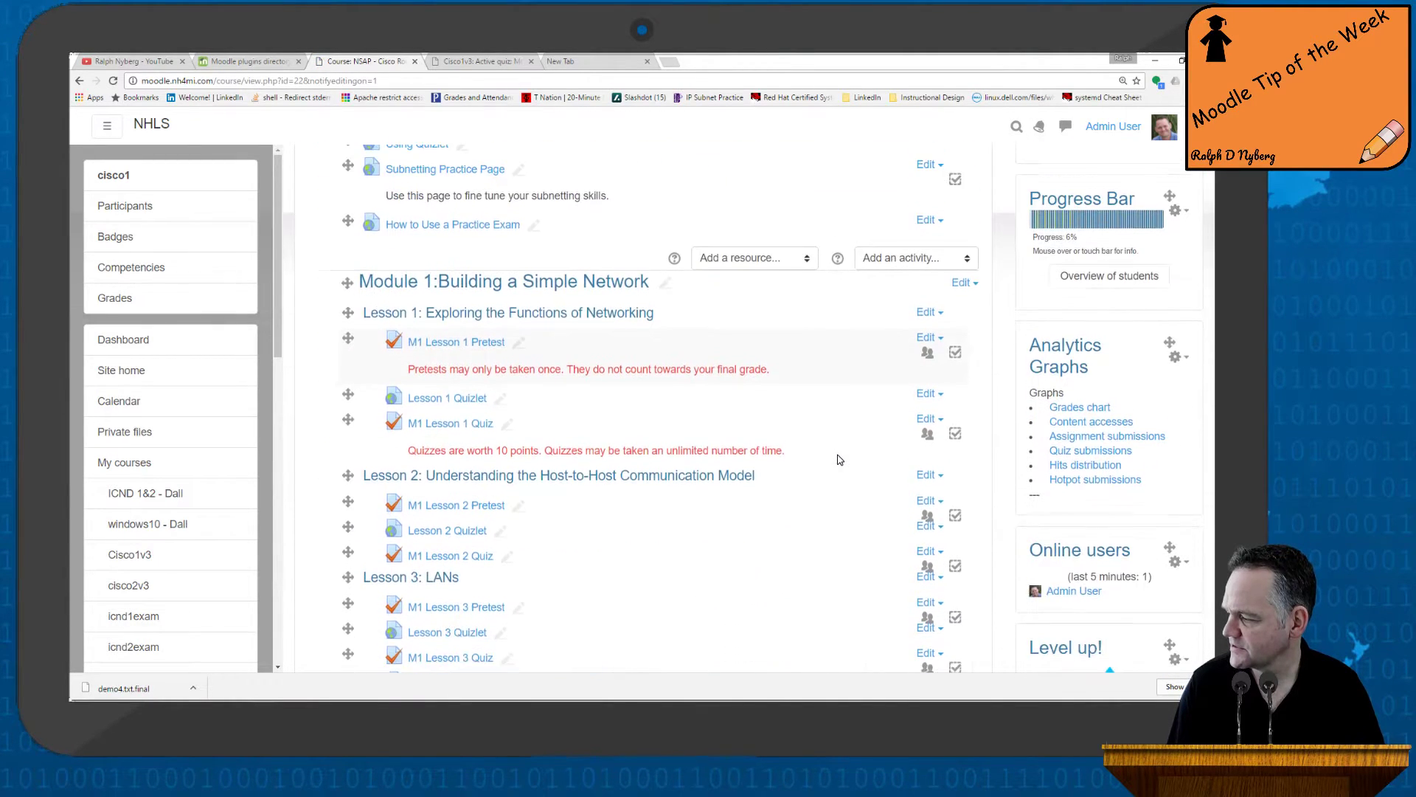
pyautogui.scroll(-7, 839, 460)
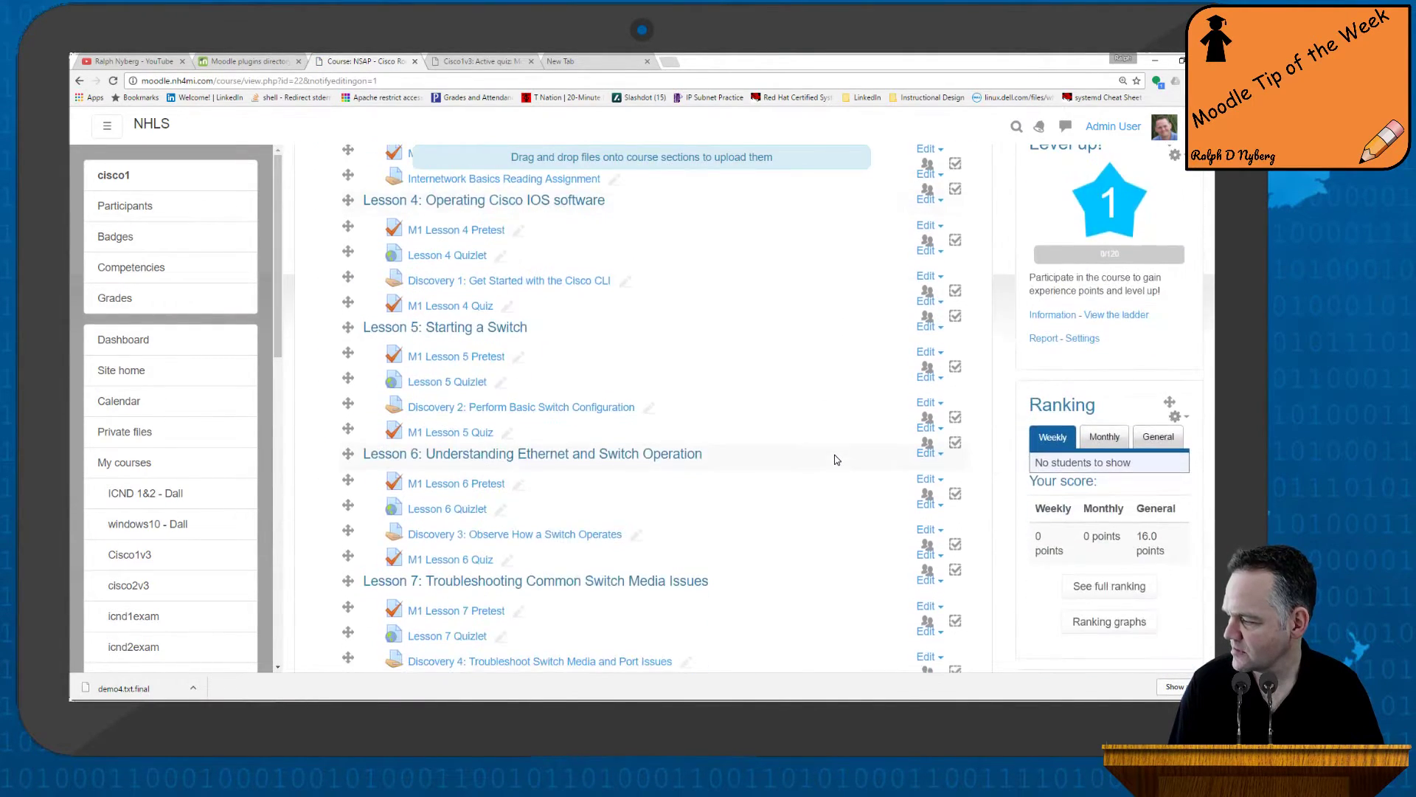
pyautogui.scroll(-5, 837, 460)
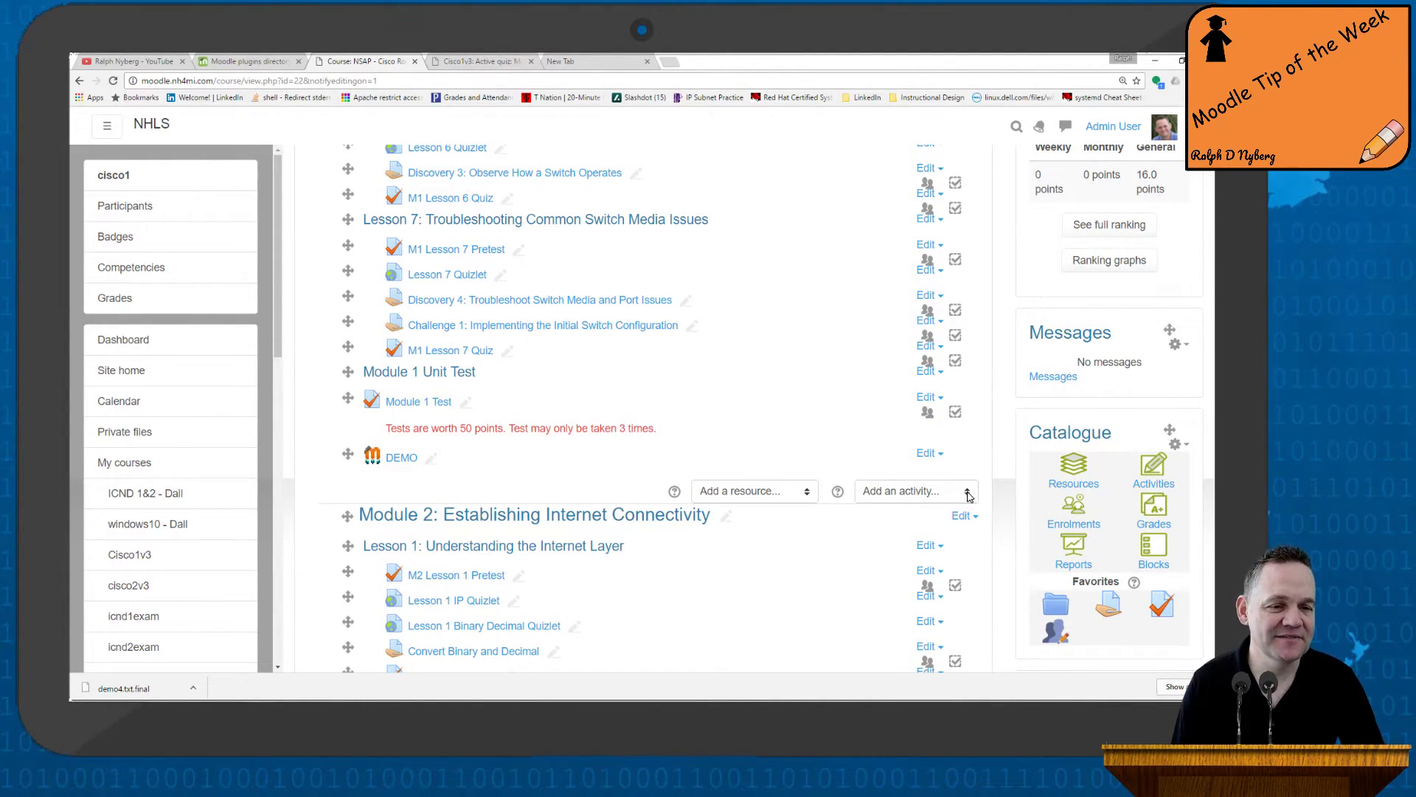
pyautogui.click(968, 496)
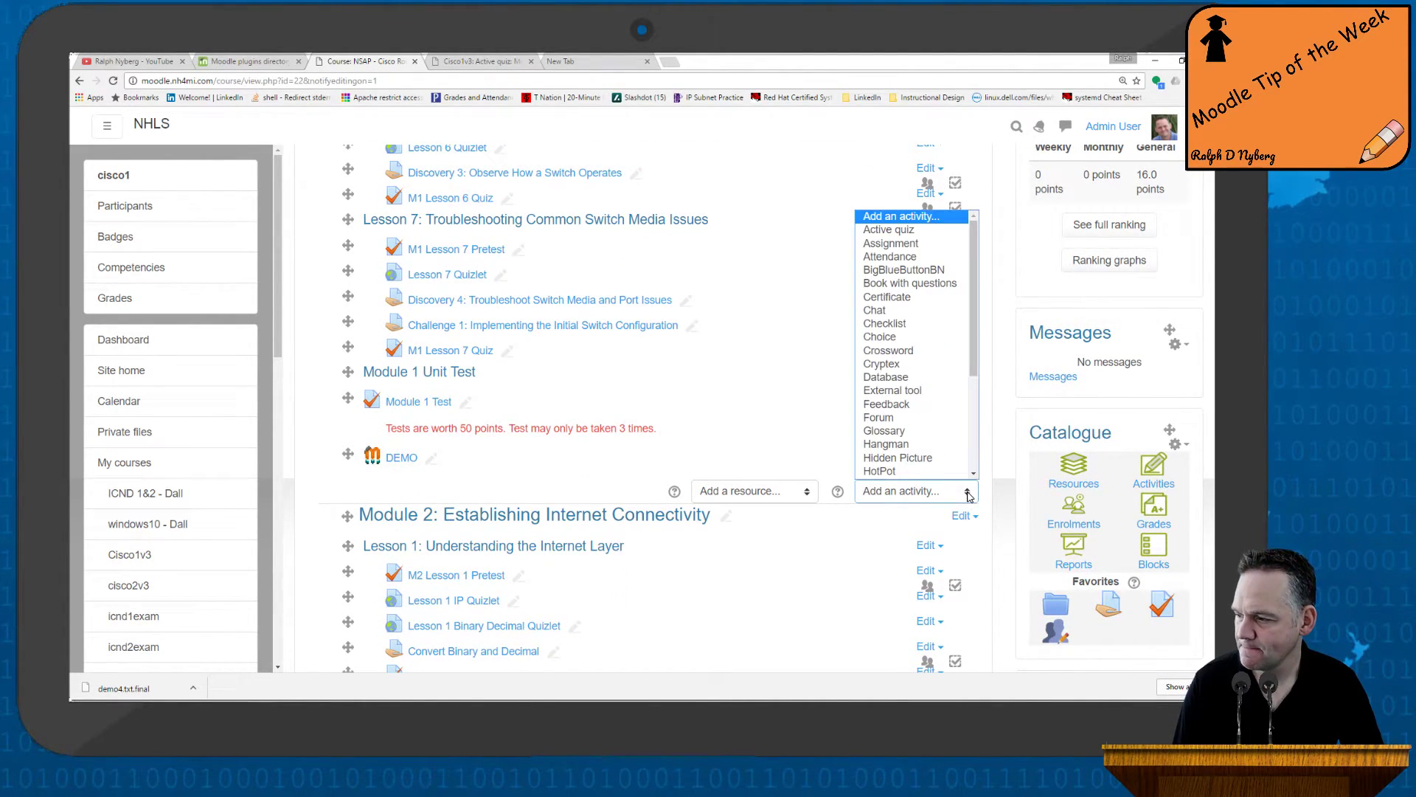
# Add an Active quiz to Module 1 and name it 'Demo Knowledge Checks'.
pyautogui.click(901, 233)
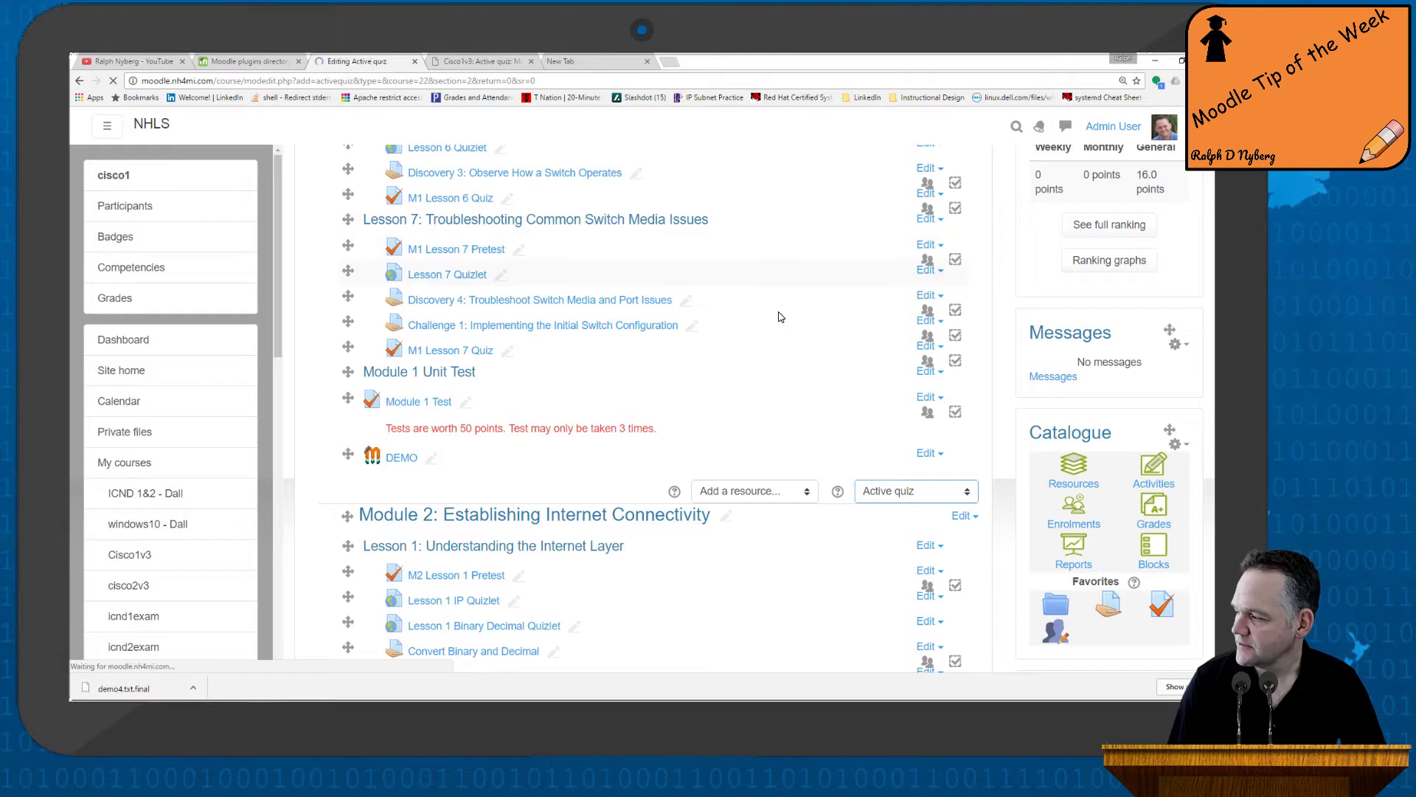
pyautogui.click(520, 399)
pyautogui.write('Demo')
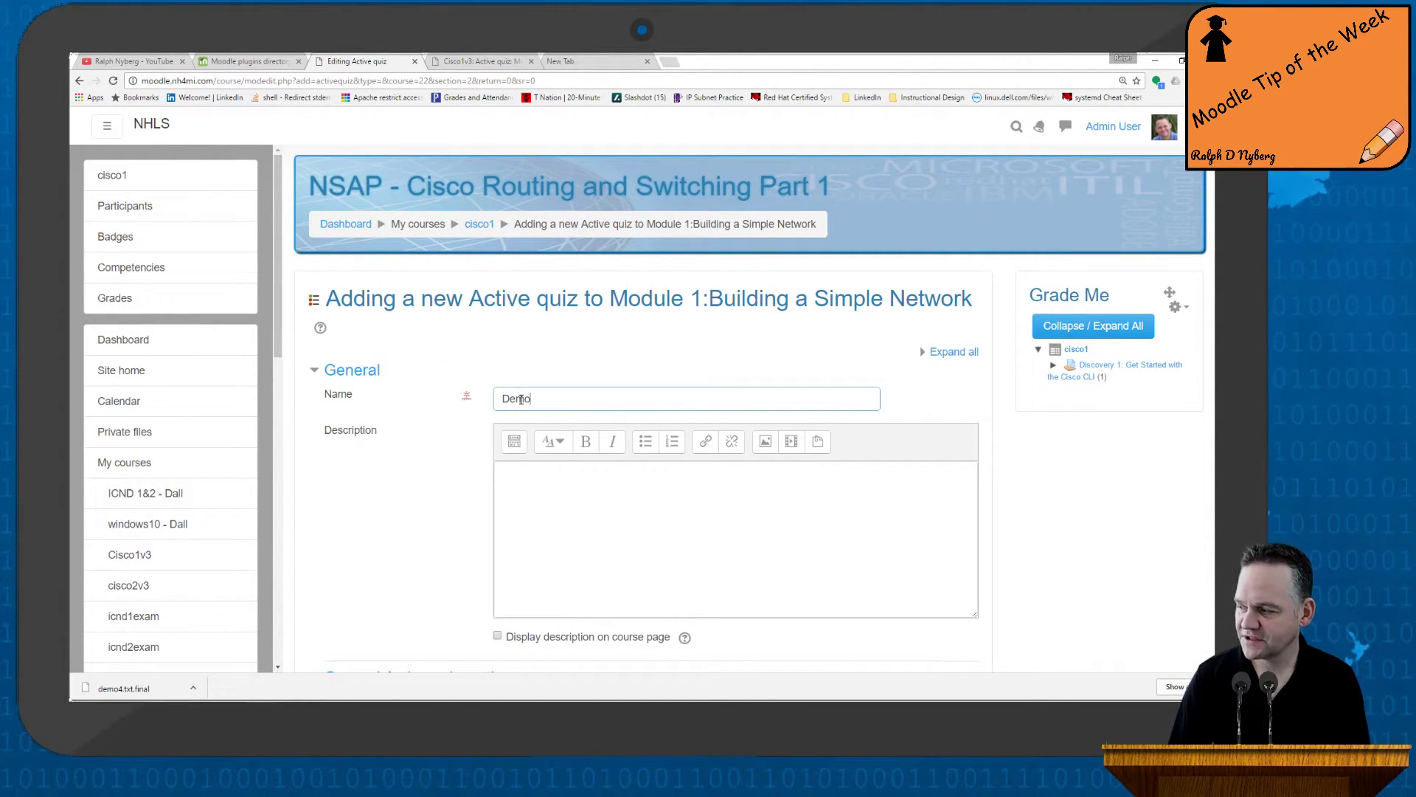
pyautogui.write(' Knowledge')
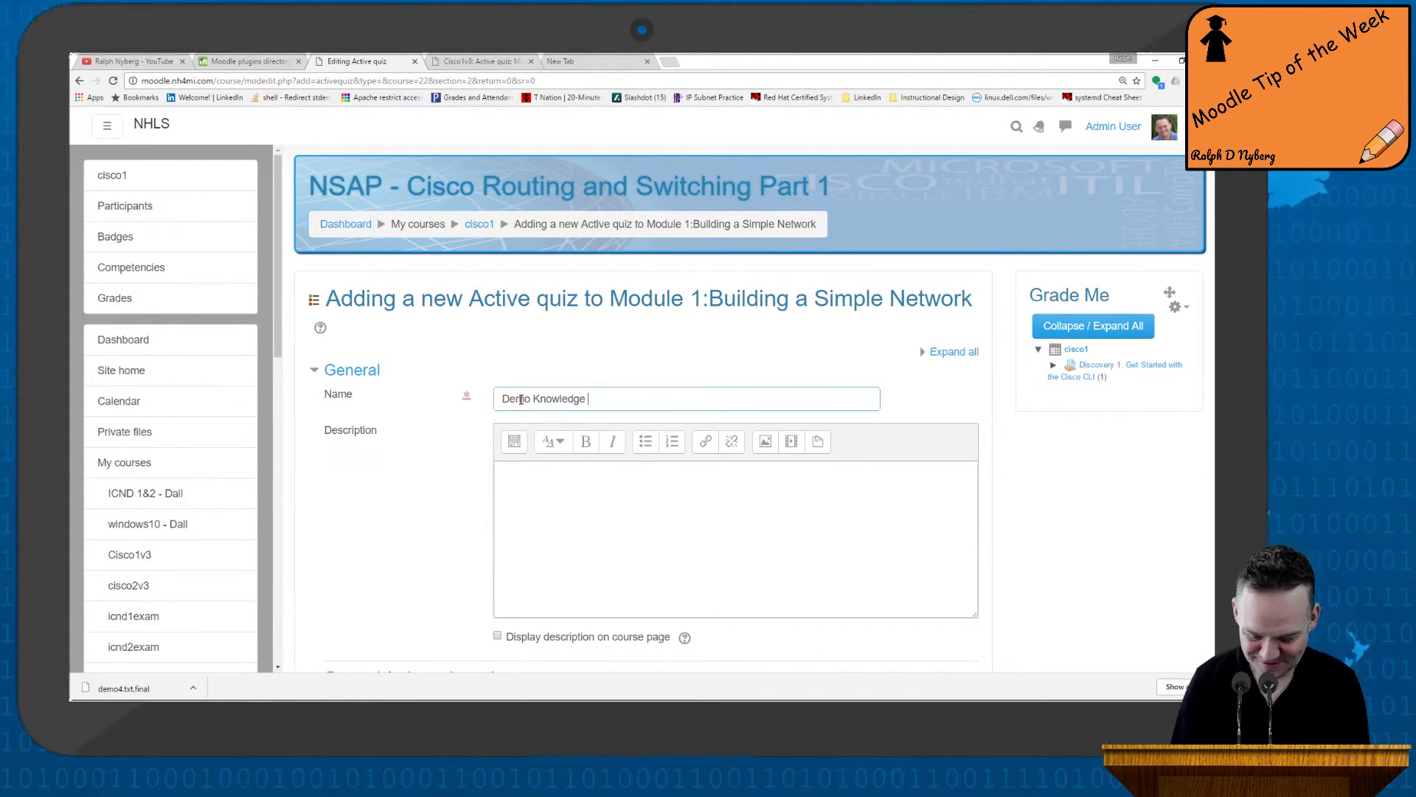
pyautogui.write(' Checks')
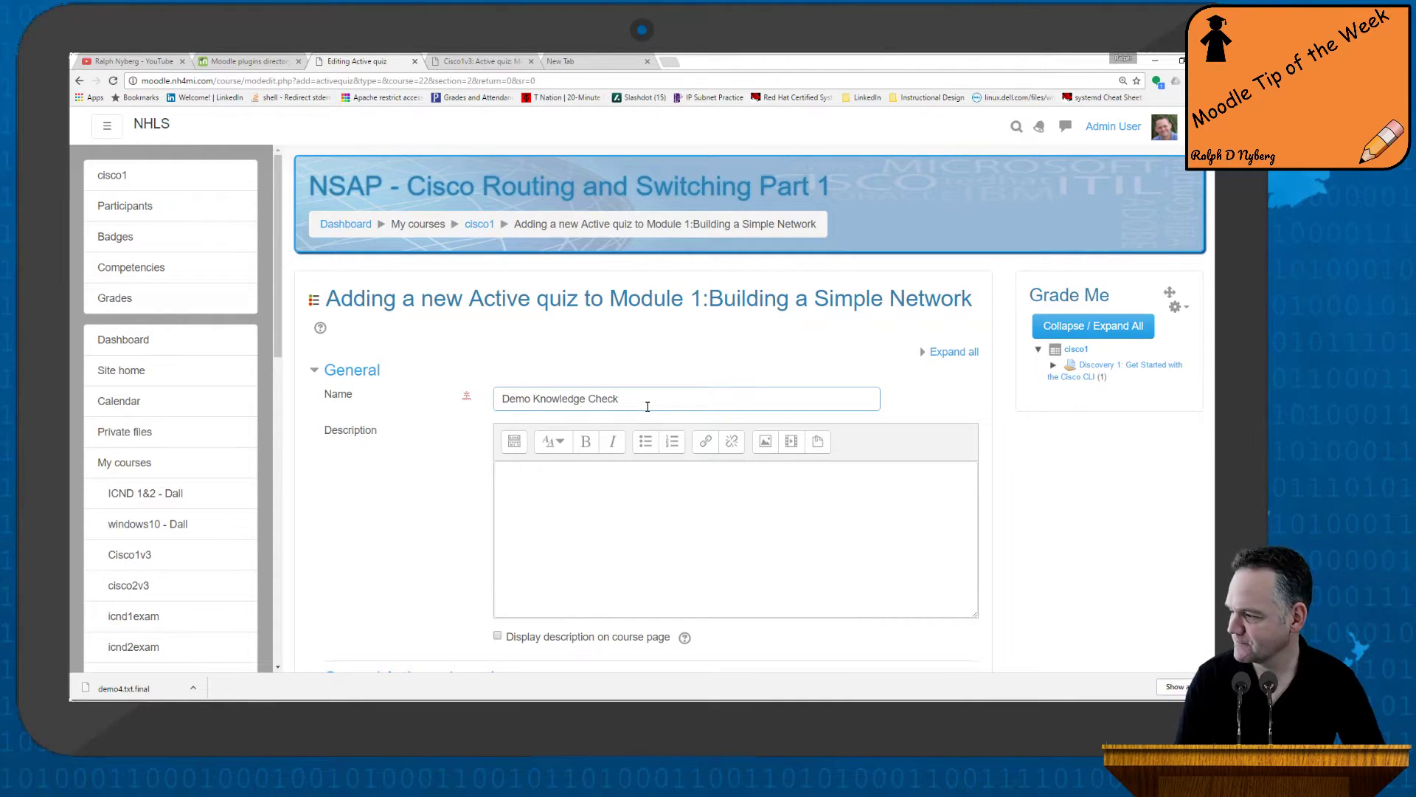
pyautogui.scroll(-1, 546, 472)
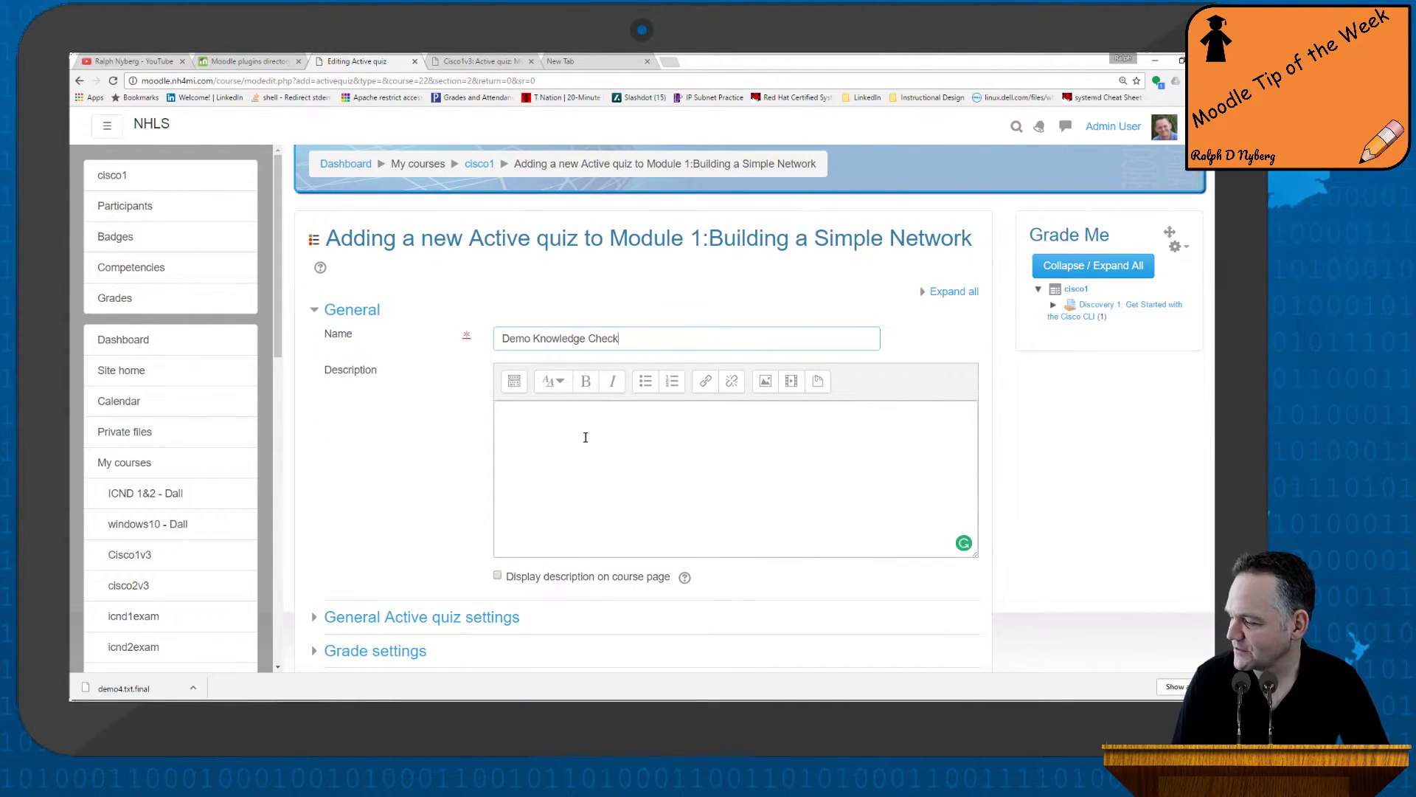
pyautogui.scroll(-3, 586, 437)
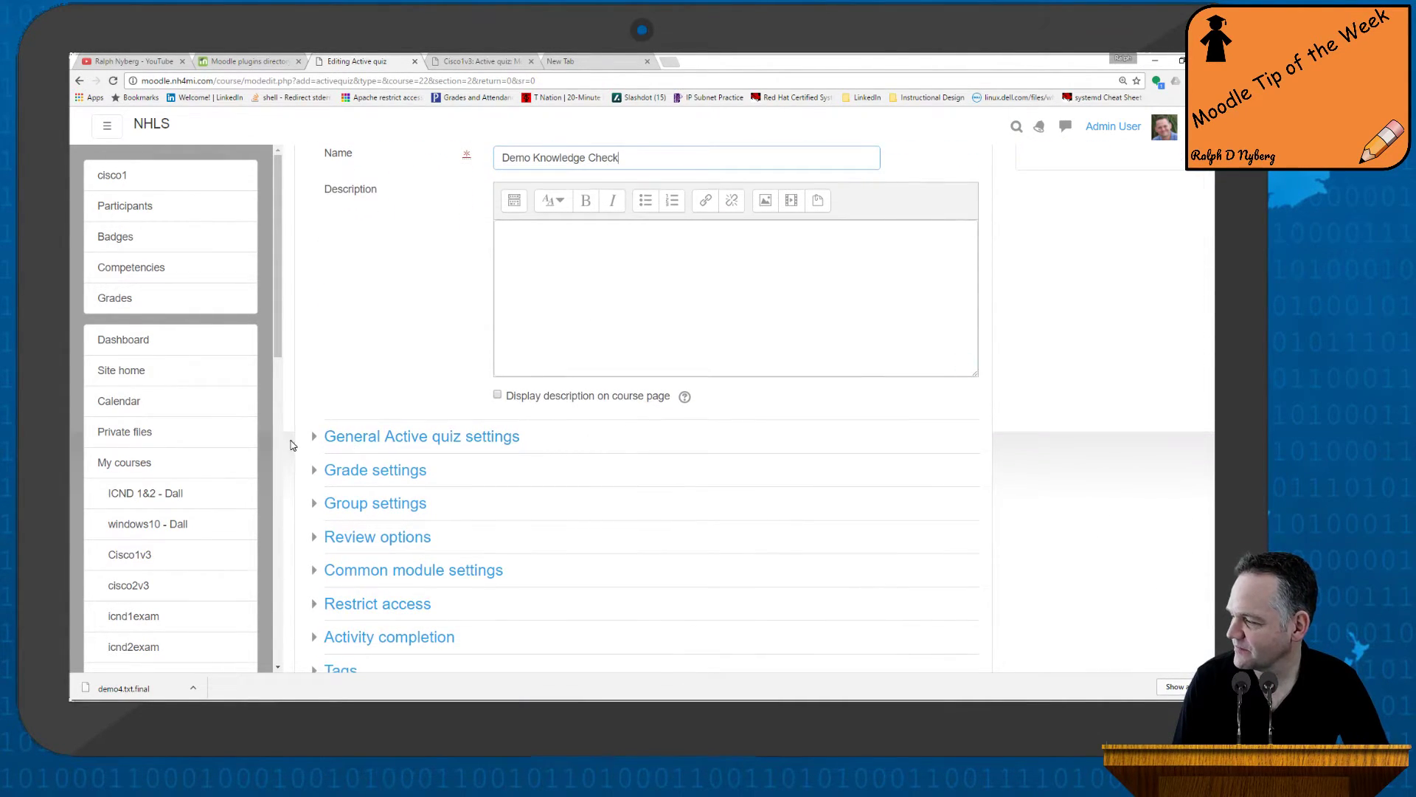
# Expand the General Active quiz settings, showing the 30-second question time and 5-second wait.
pyautogui.click(399, 437)
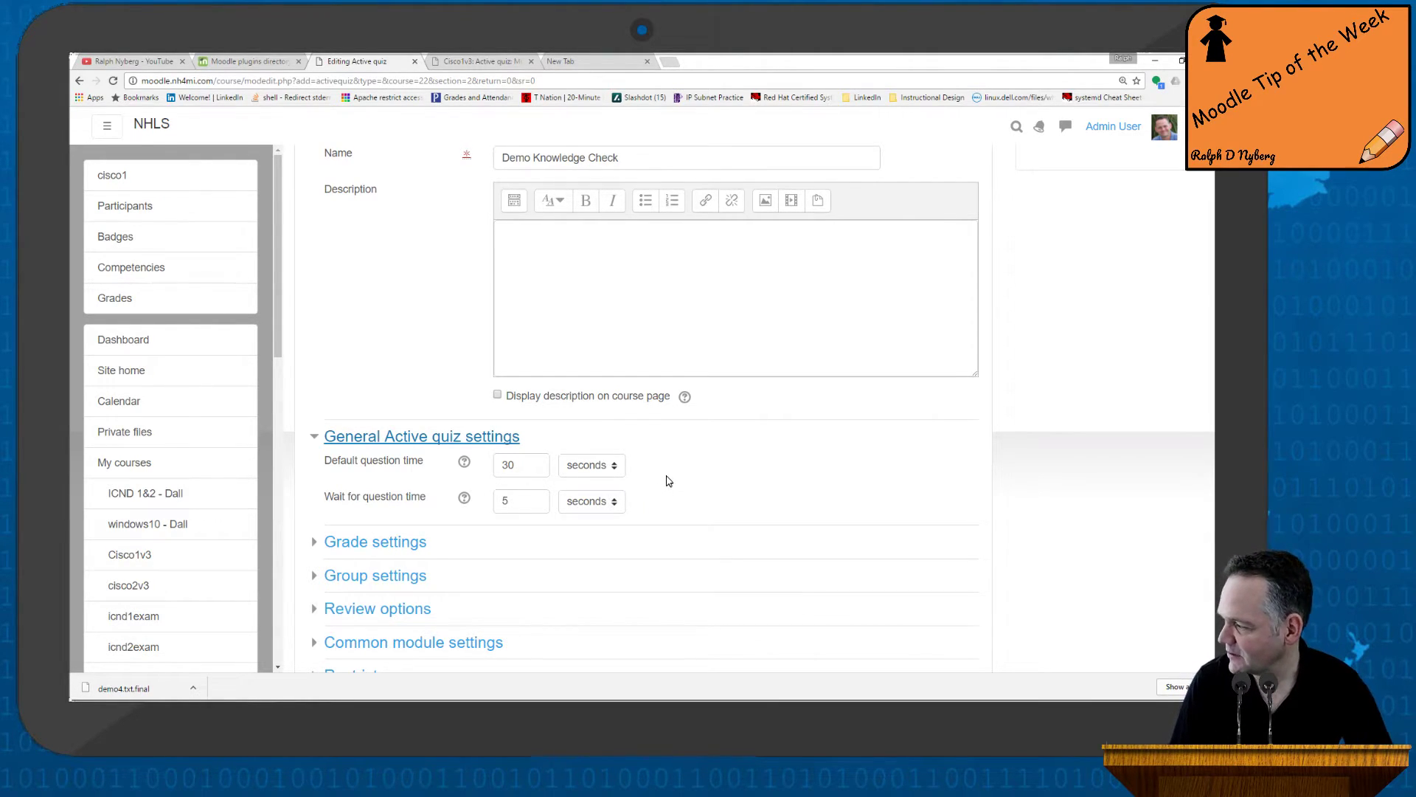
pyautogui.scroll(-2, 673, 478)
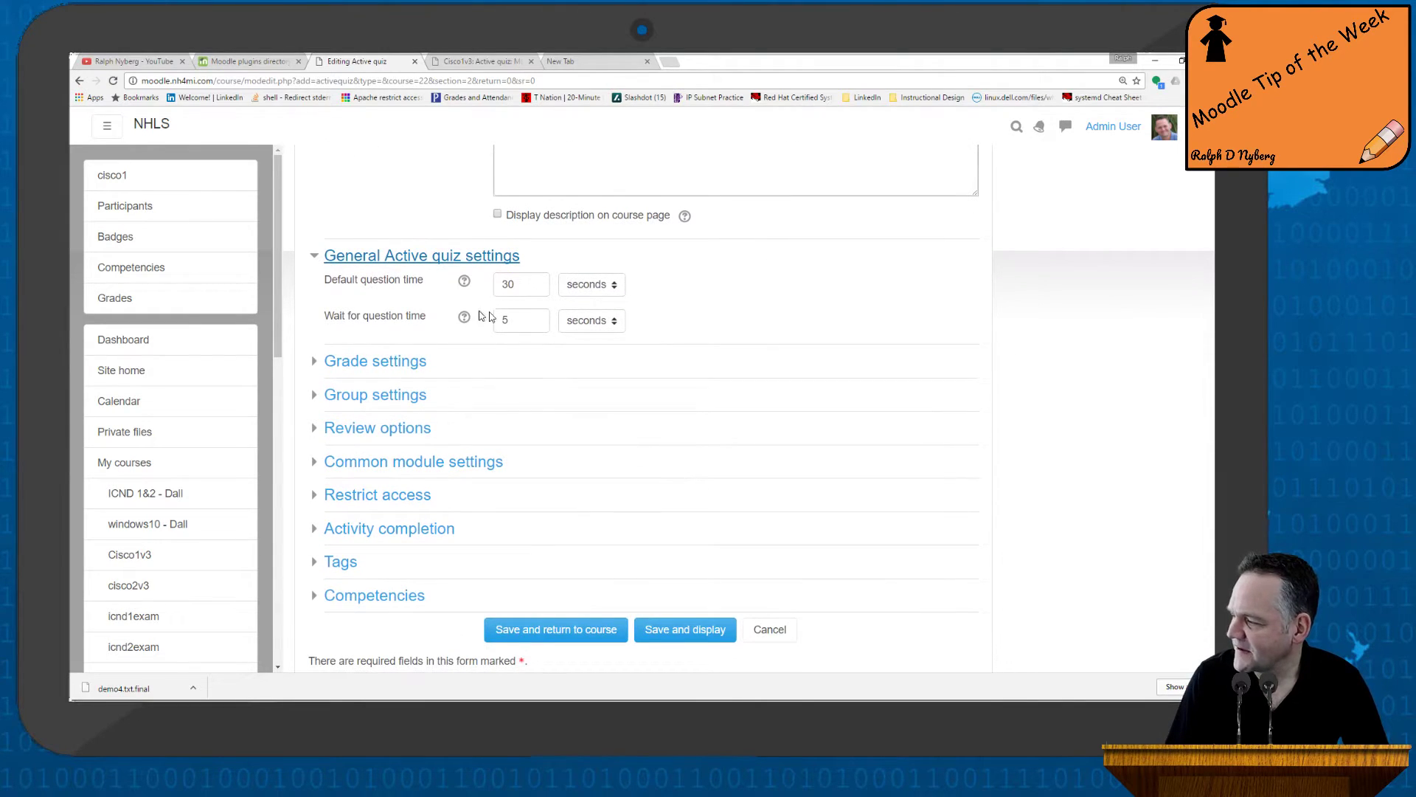
# Expand Grade settings and keep the session grading method on First session, out of 10.
pyautogui.click(361, 362)
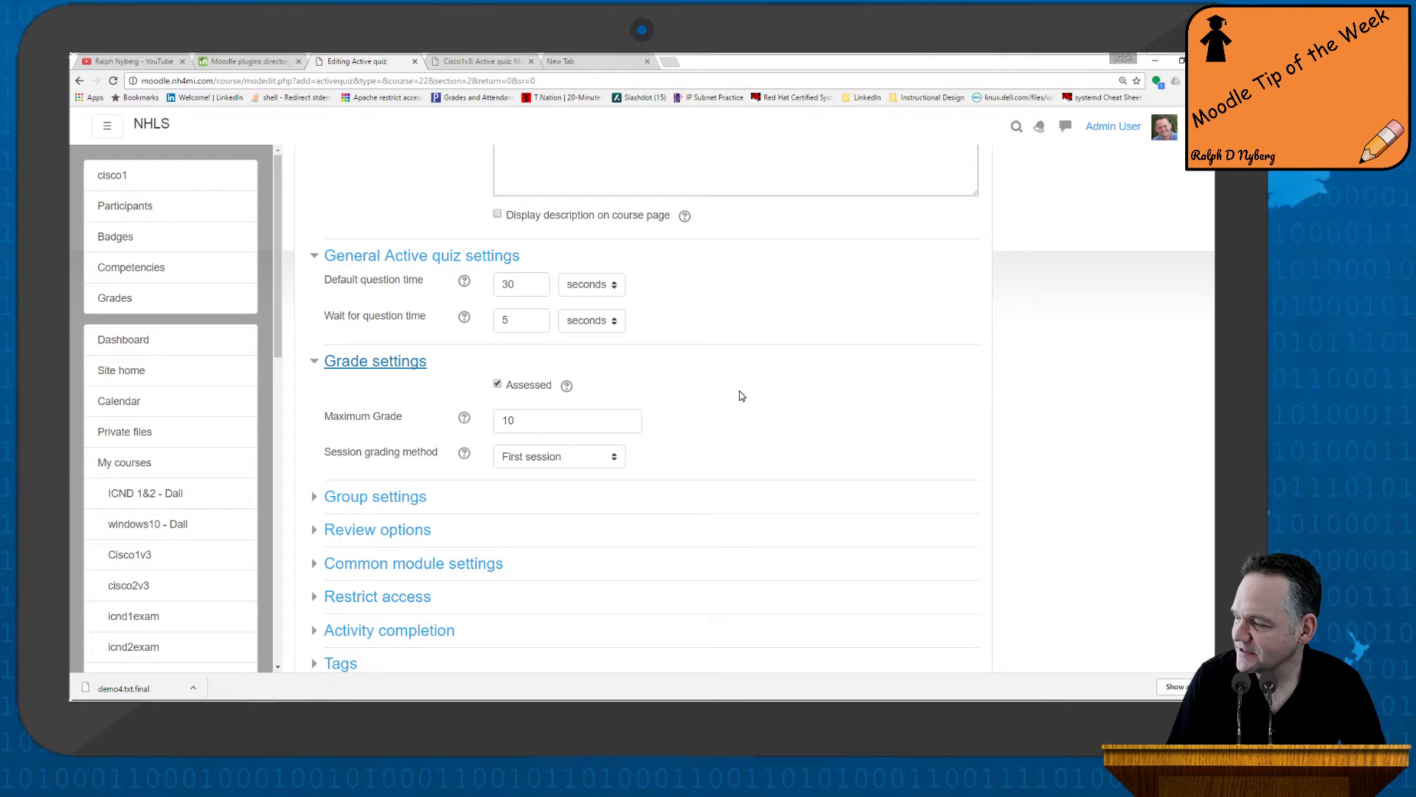
pyautogui.click(619, 461)
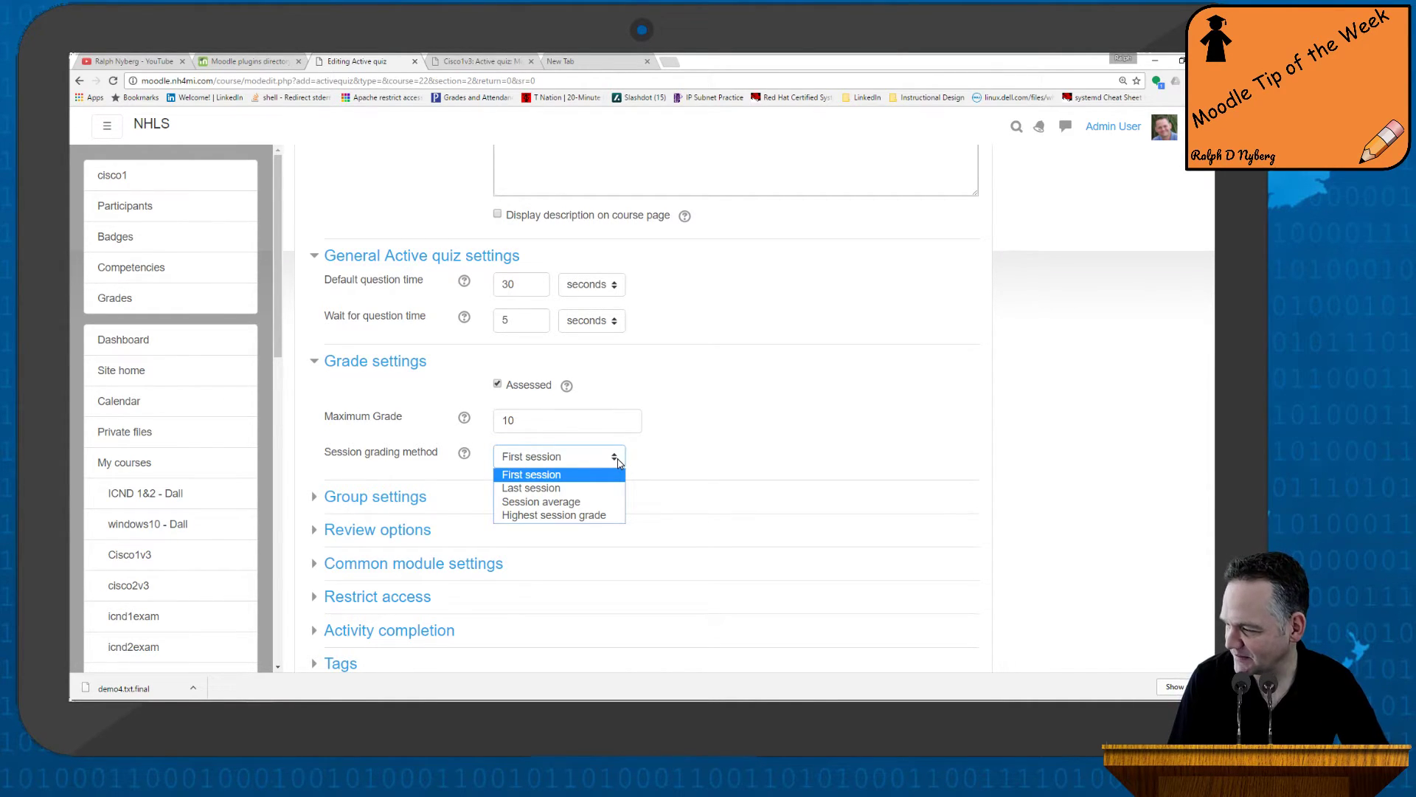
pyautogui.click(656, 463)
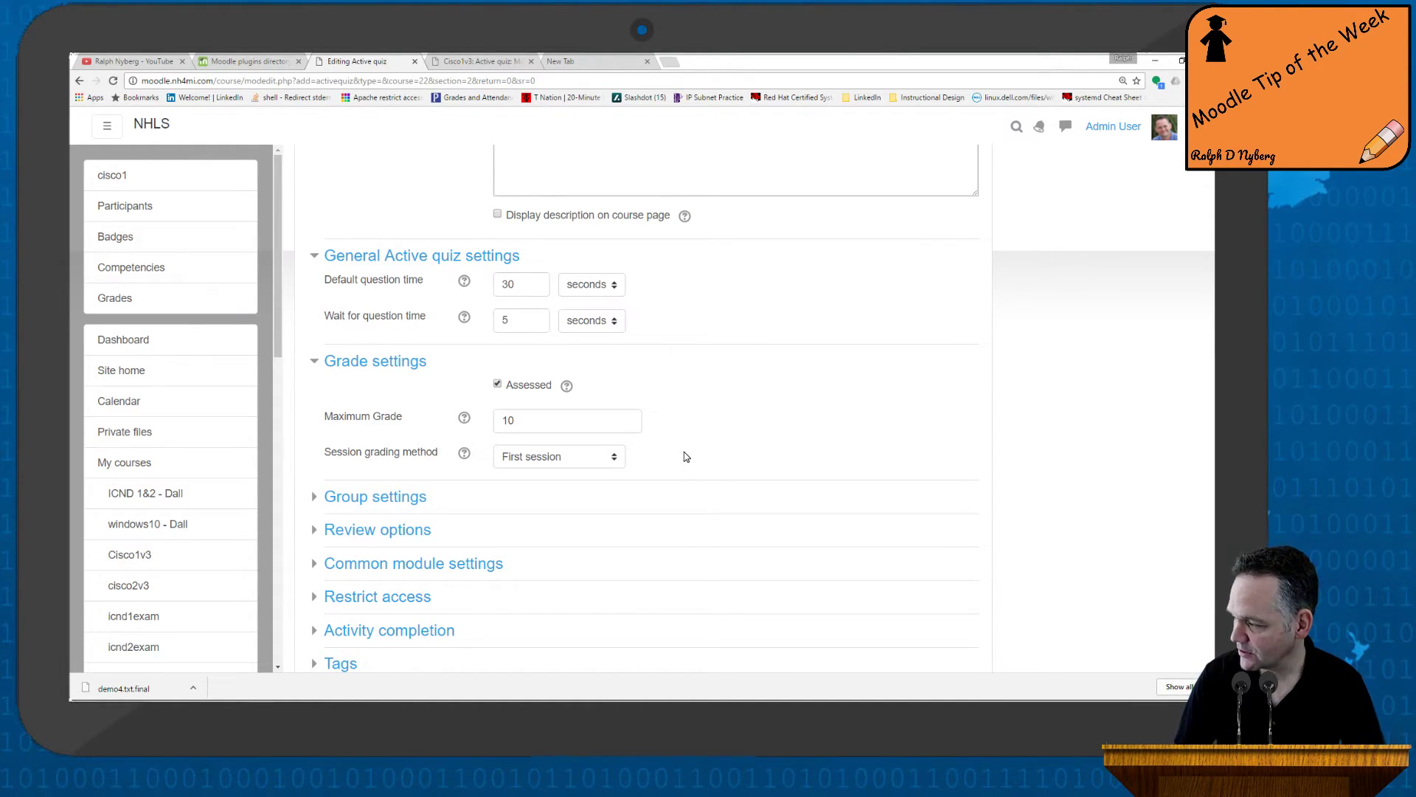
# Look over the Group settings and Review options sections, leaving both unchanged.
pyautogui.scroll(-3, 627, 446)
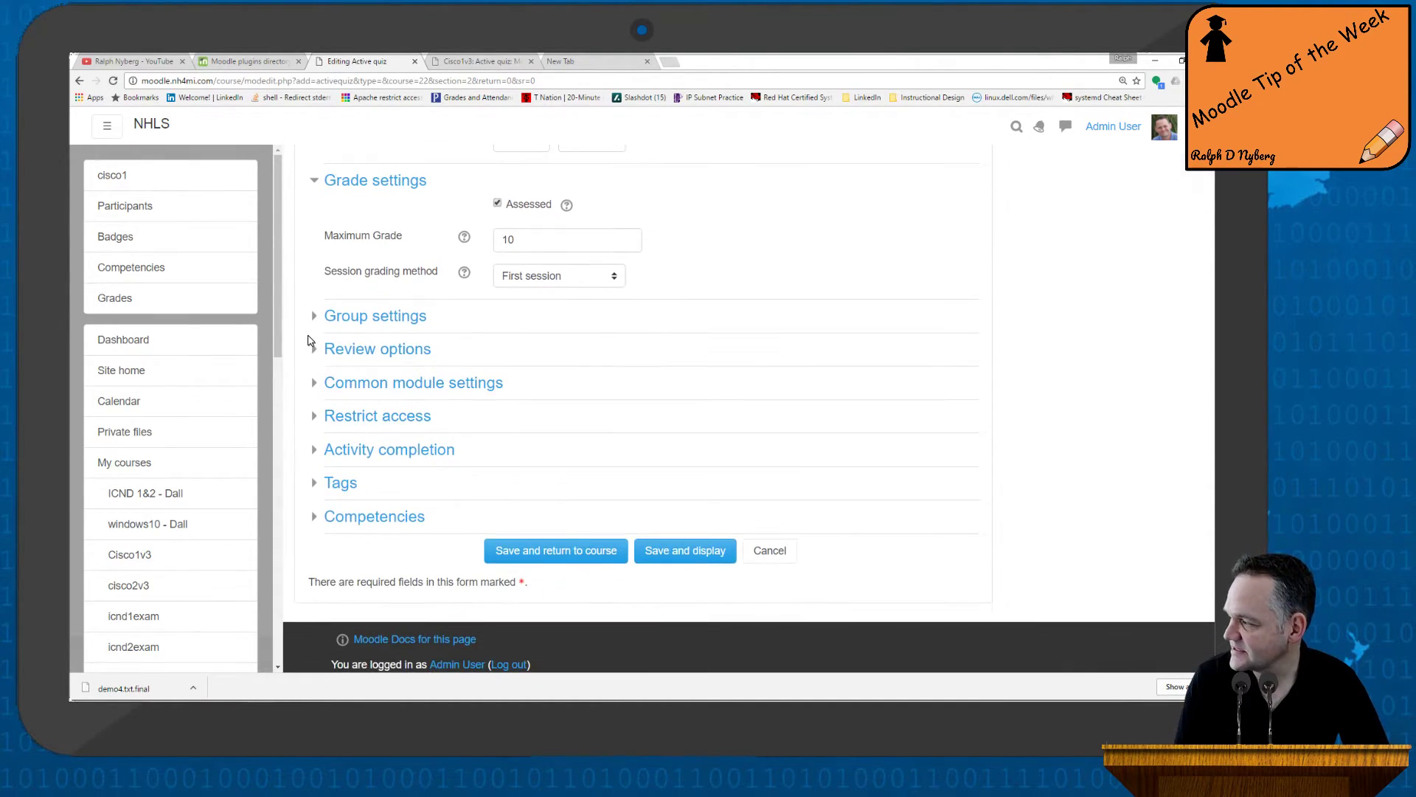
pyautogui.click(315, 317)
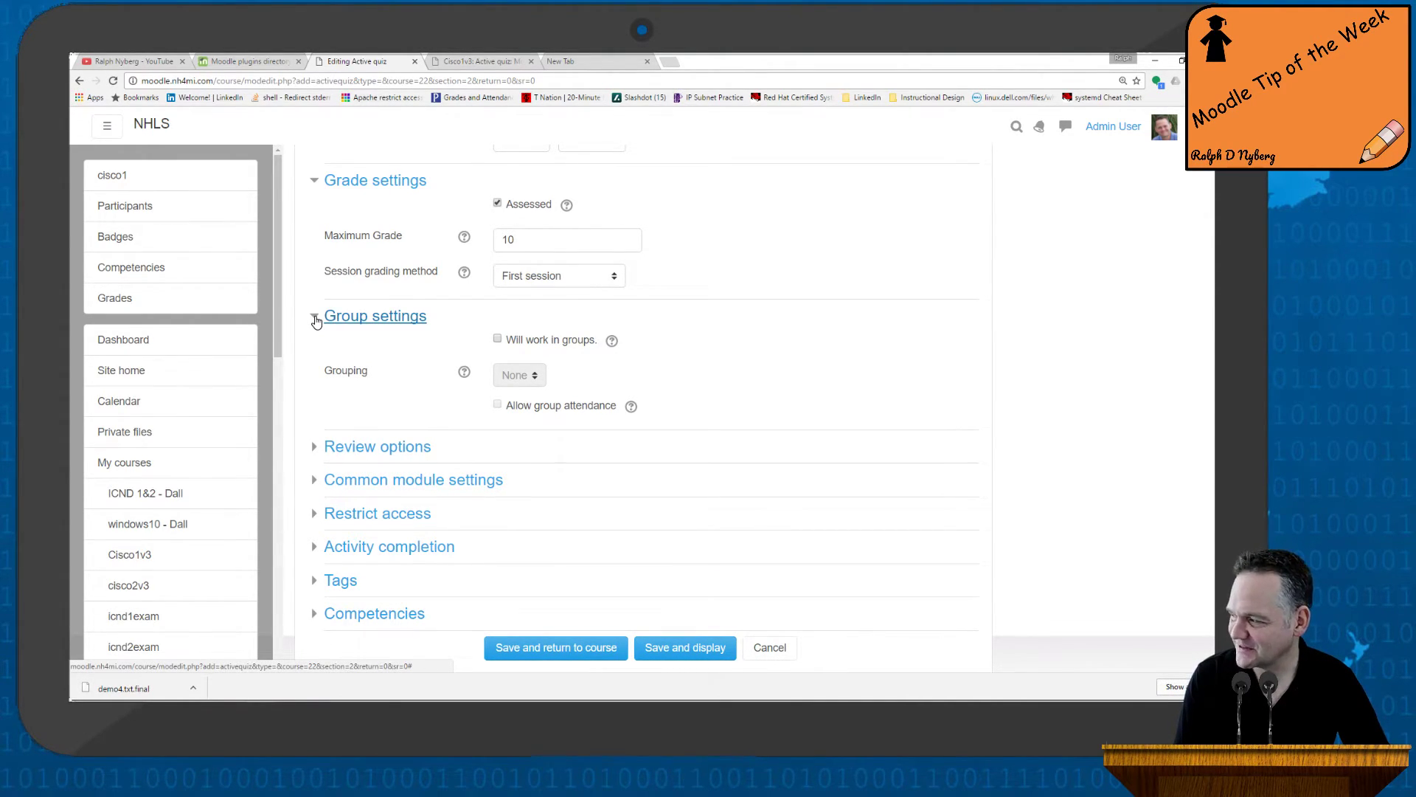
pyautogui.click(316, 319)
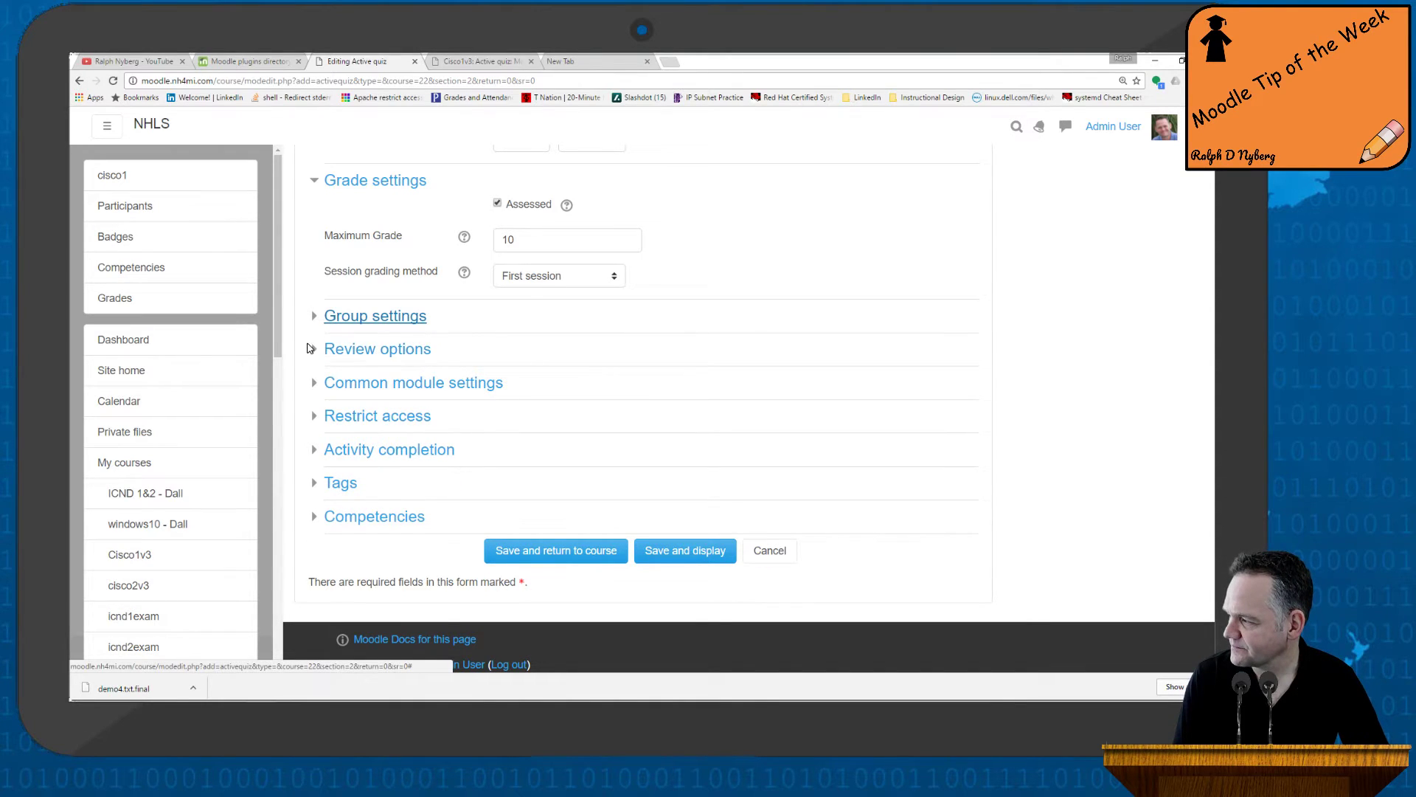
pyautogui.click(325, 349)
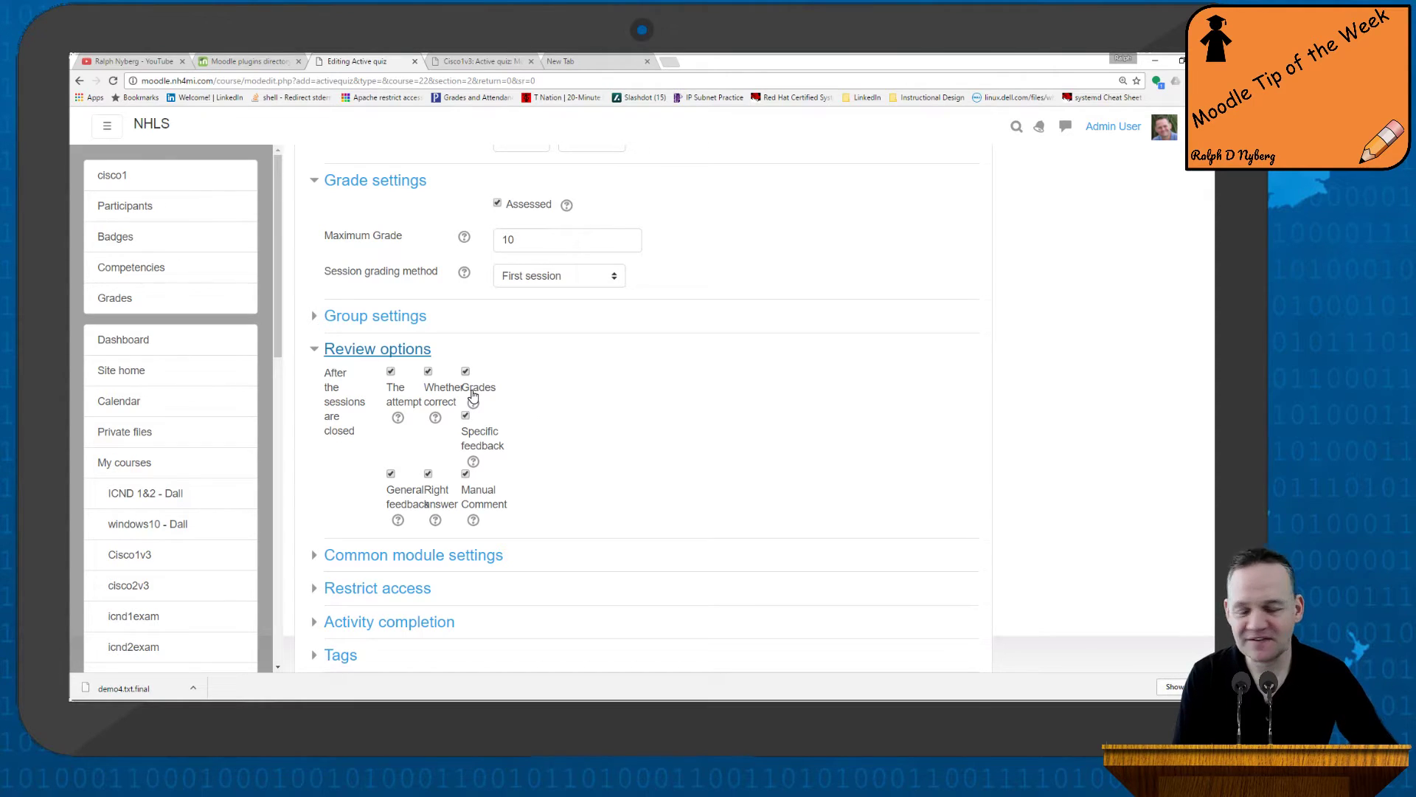
pyautogui.click(316, 350)
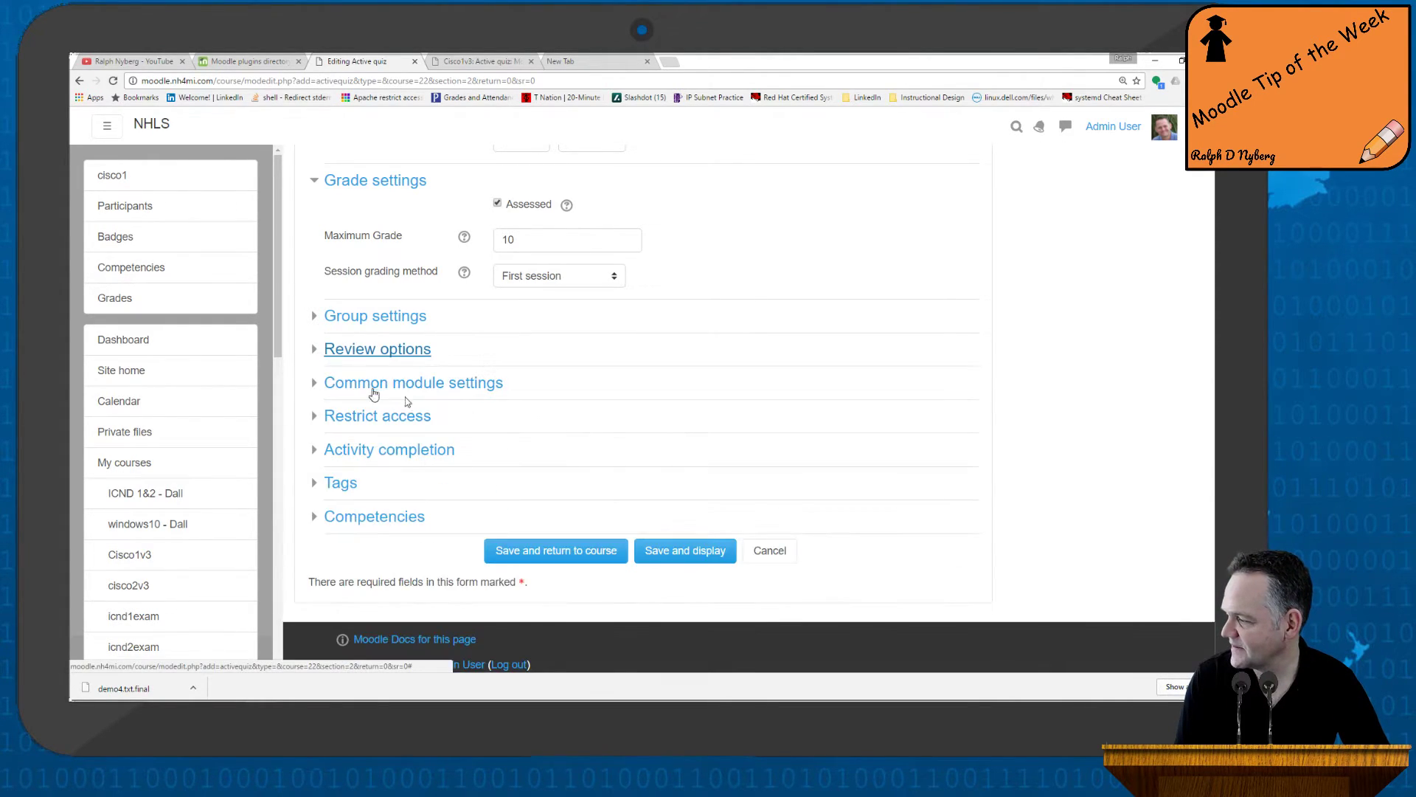
# Set completion to 'Show activity as complete when conditions are met' with Require grade, then save and display.
pyautogui.click(315, 452)
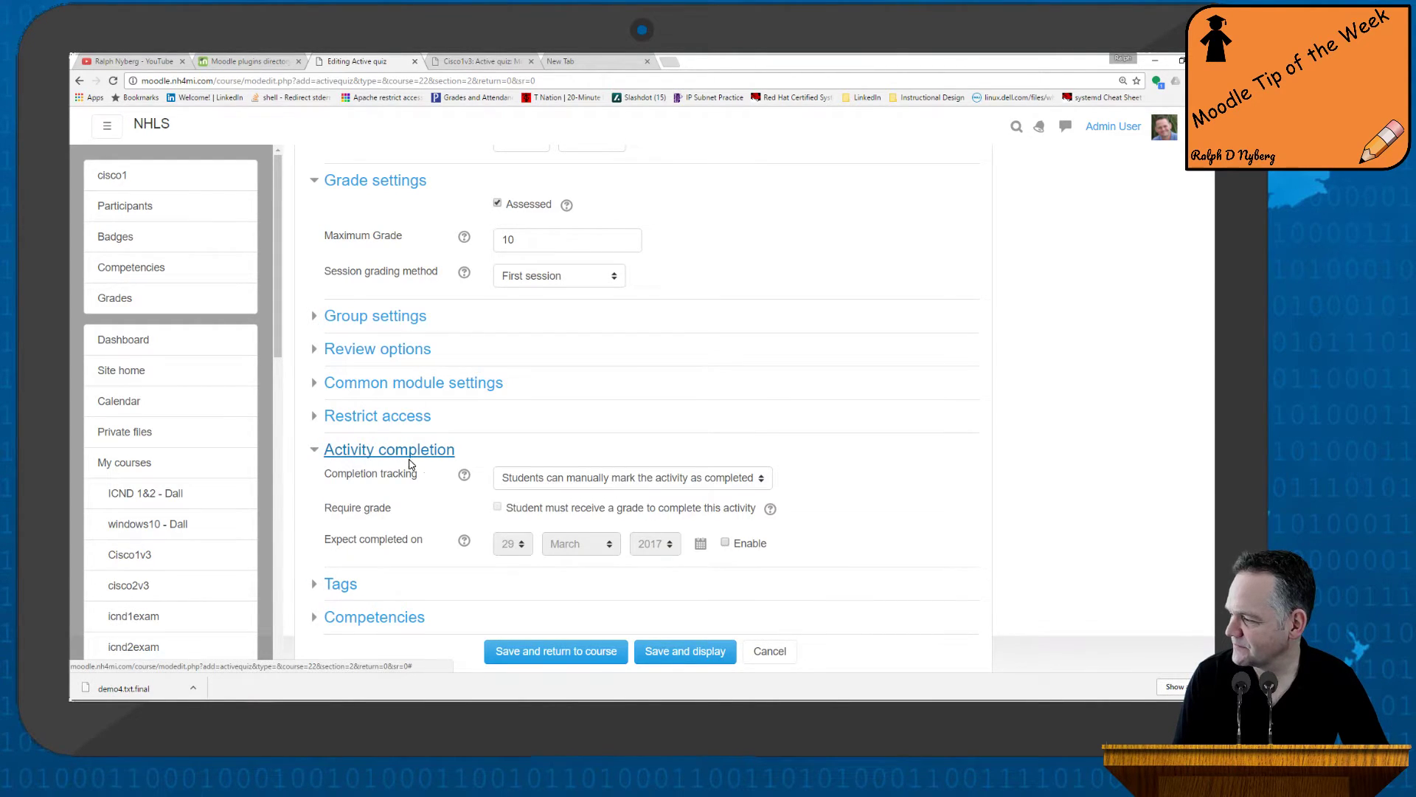
pyautogui.click(761, 479)
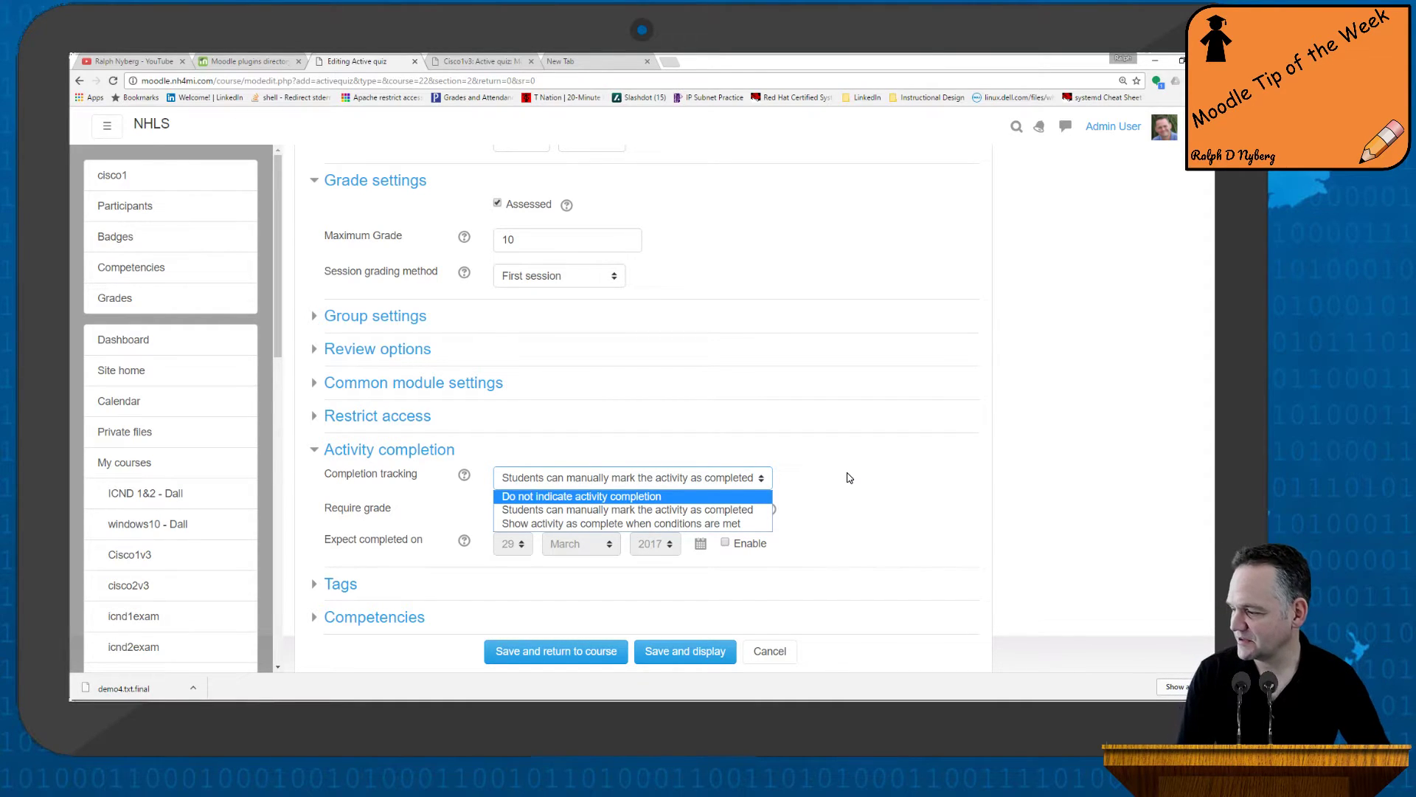
pyautogui.click(713, 523)
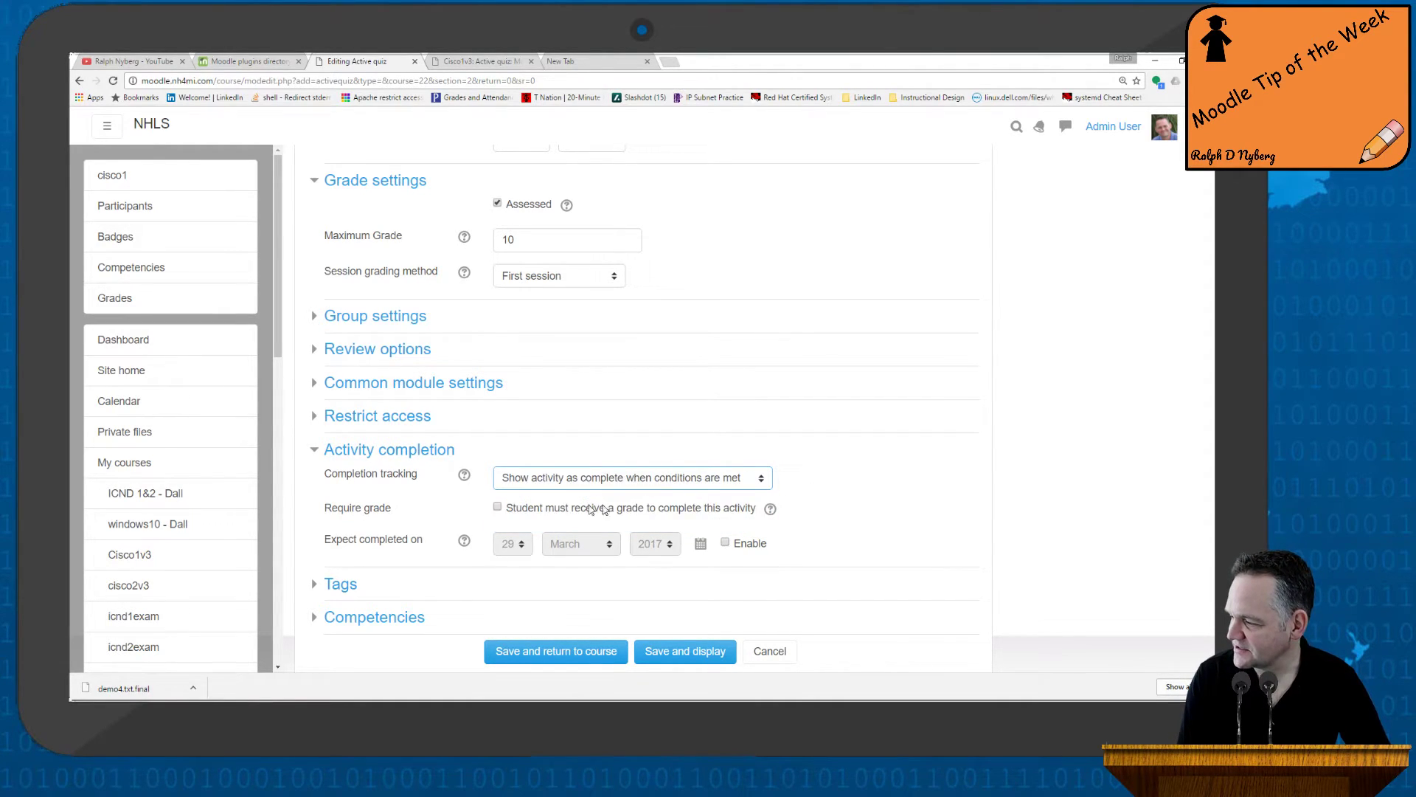
pyautogui.click(498, 507)
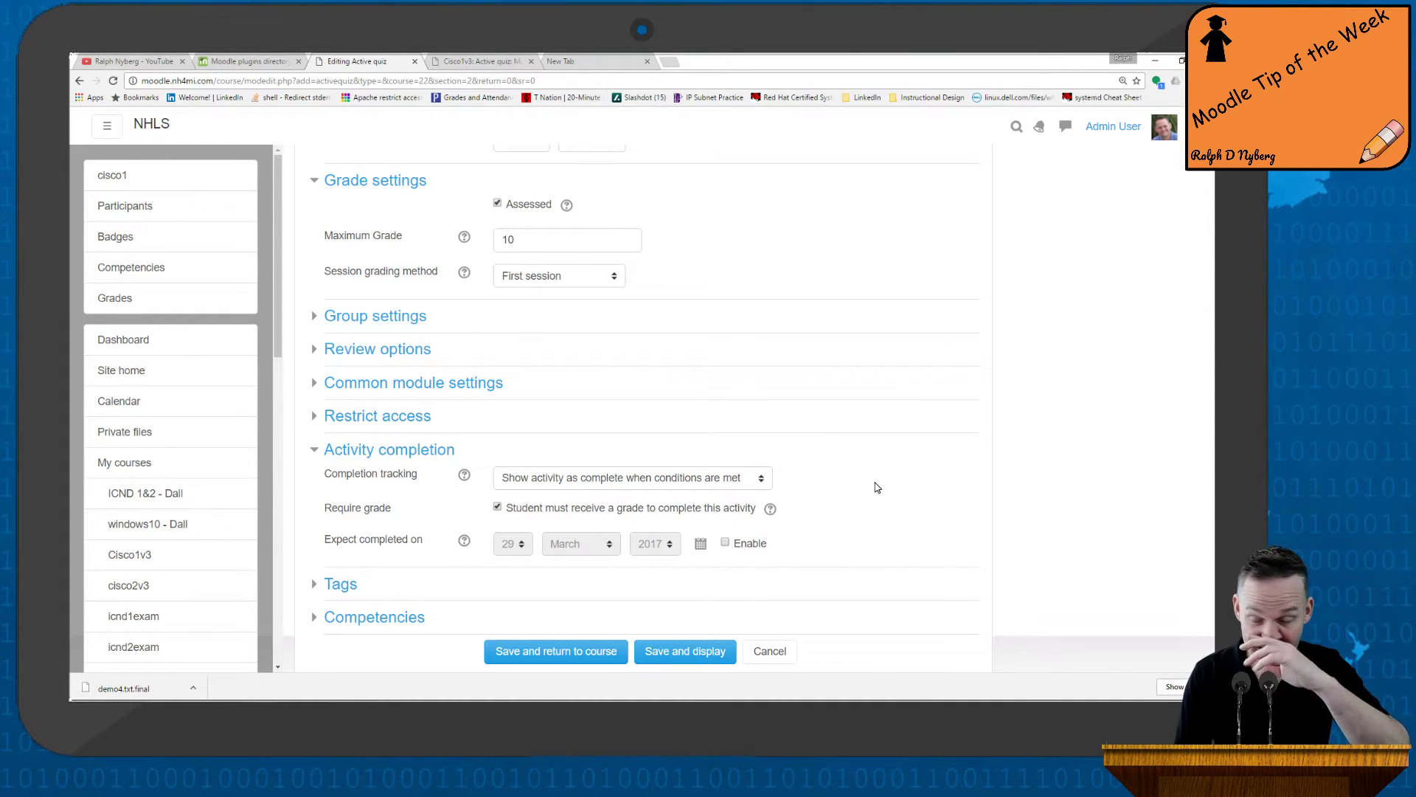
pyautogui.scroll(-1, 874, 472)
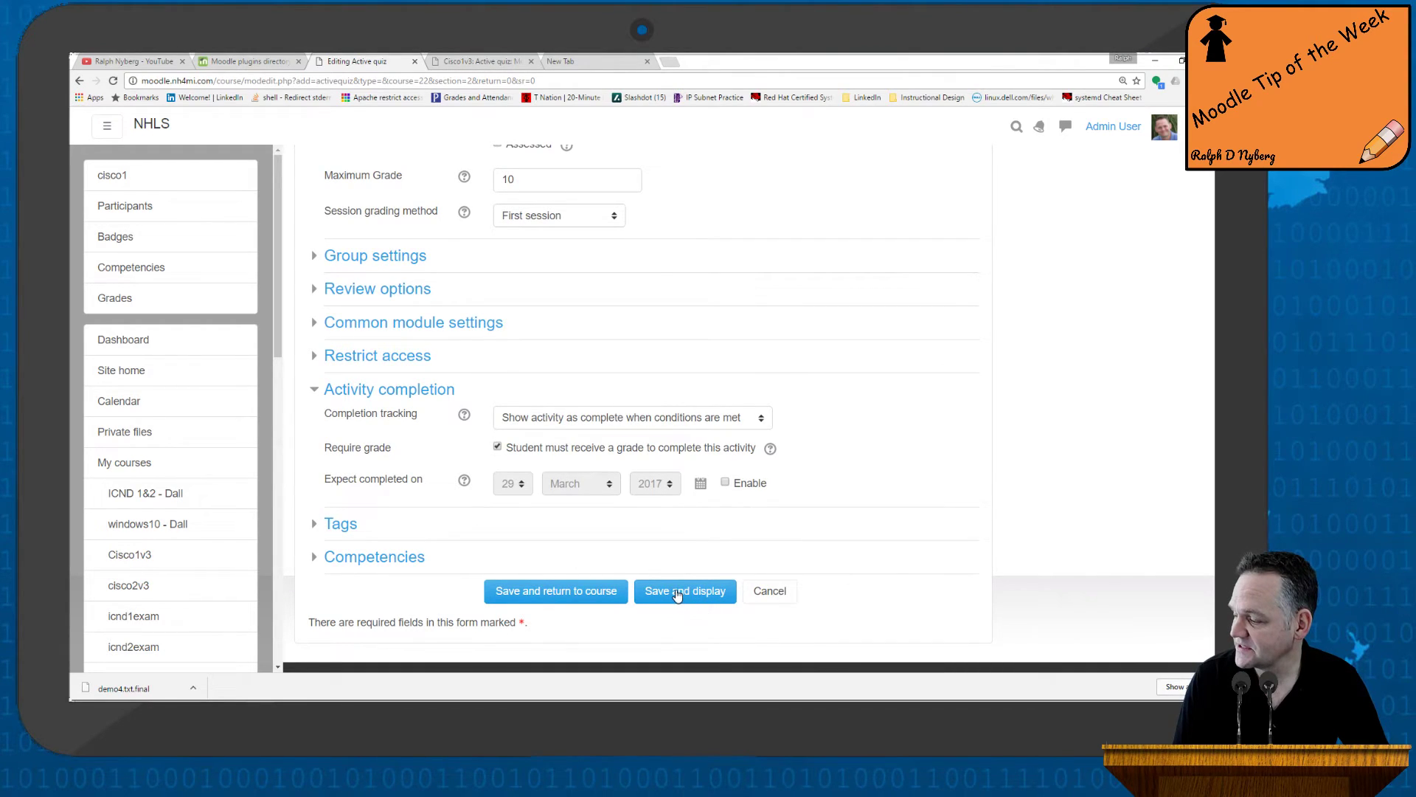
pyautogui.click(677, 594)
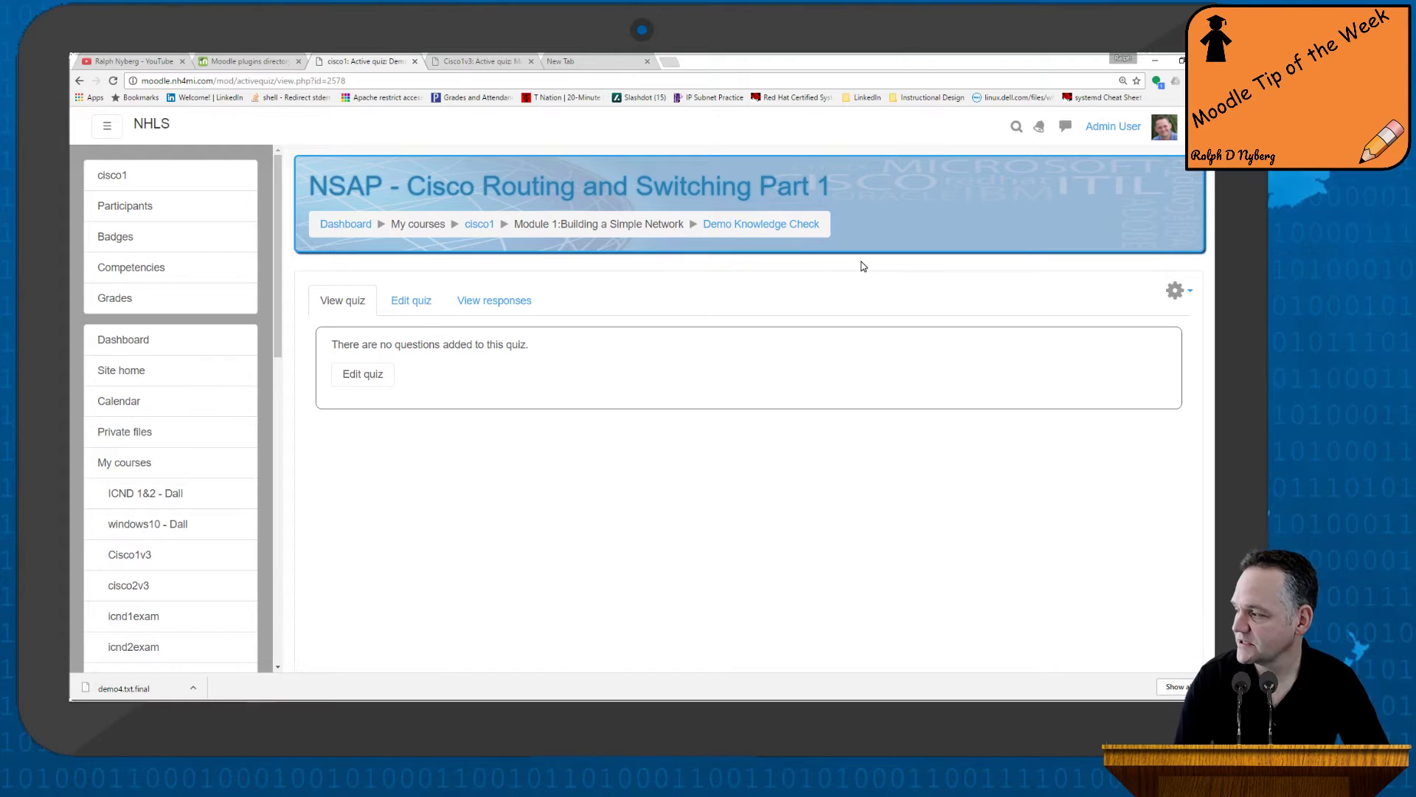
# In Edit quiz, choose the Lesson 1.Nyberg (155) category and show all 155 questions.
pyautogui.click(425, 301)
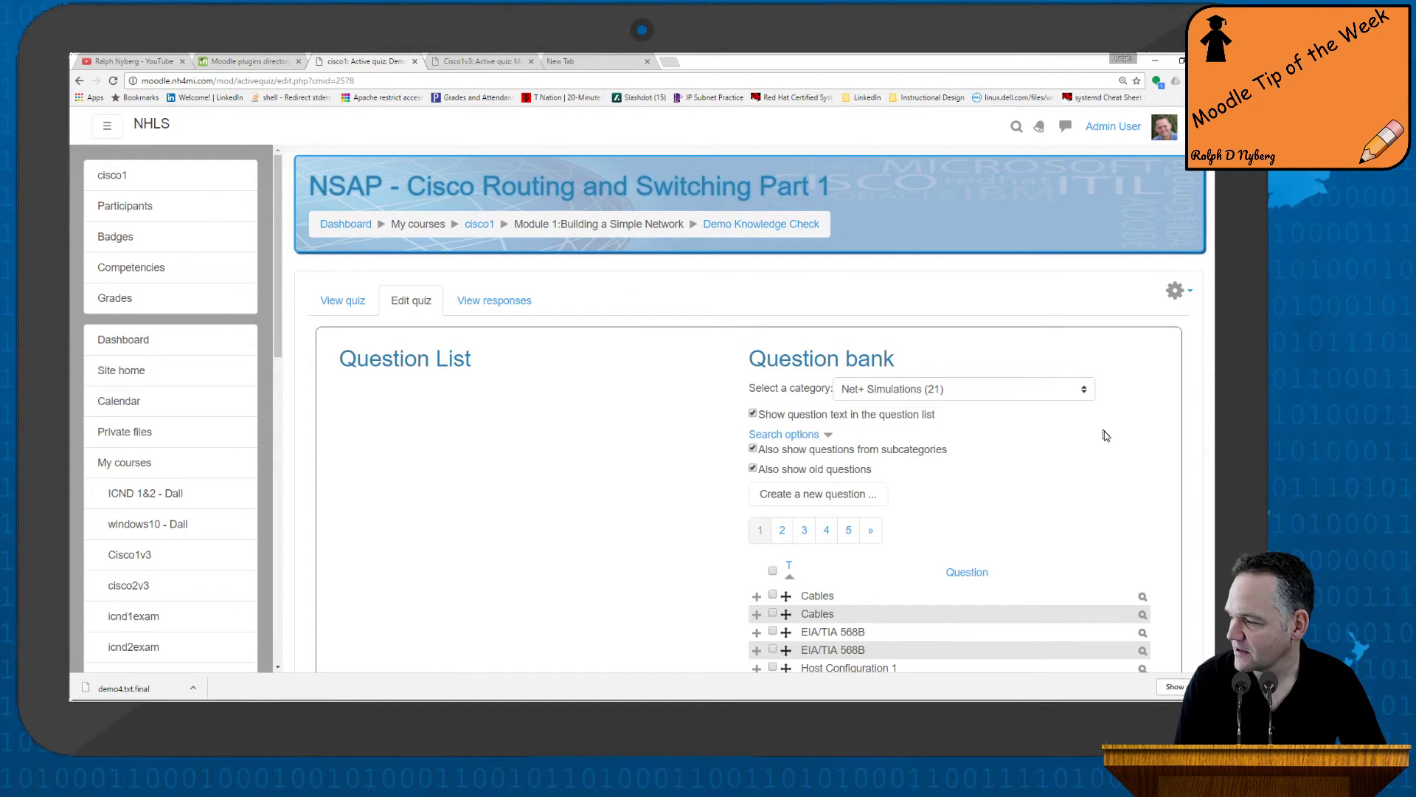
pyautogui.scroll(-1, 1119, 447)
pyautogui.scroll(-1, 1119, 448)
pyautogui.click(1082, 211)
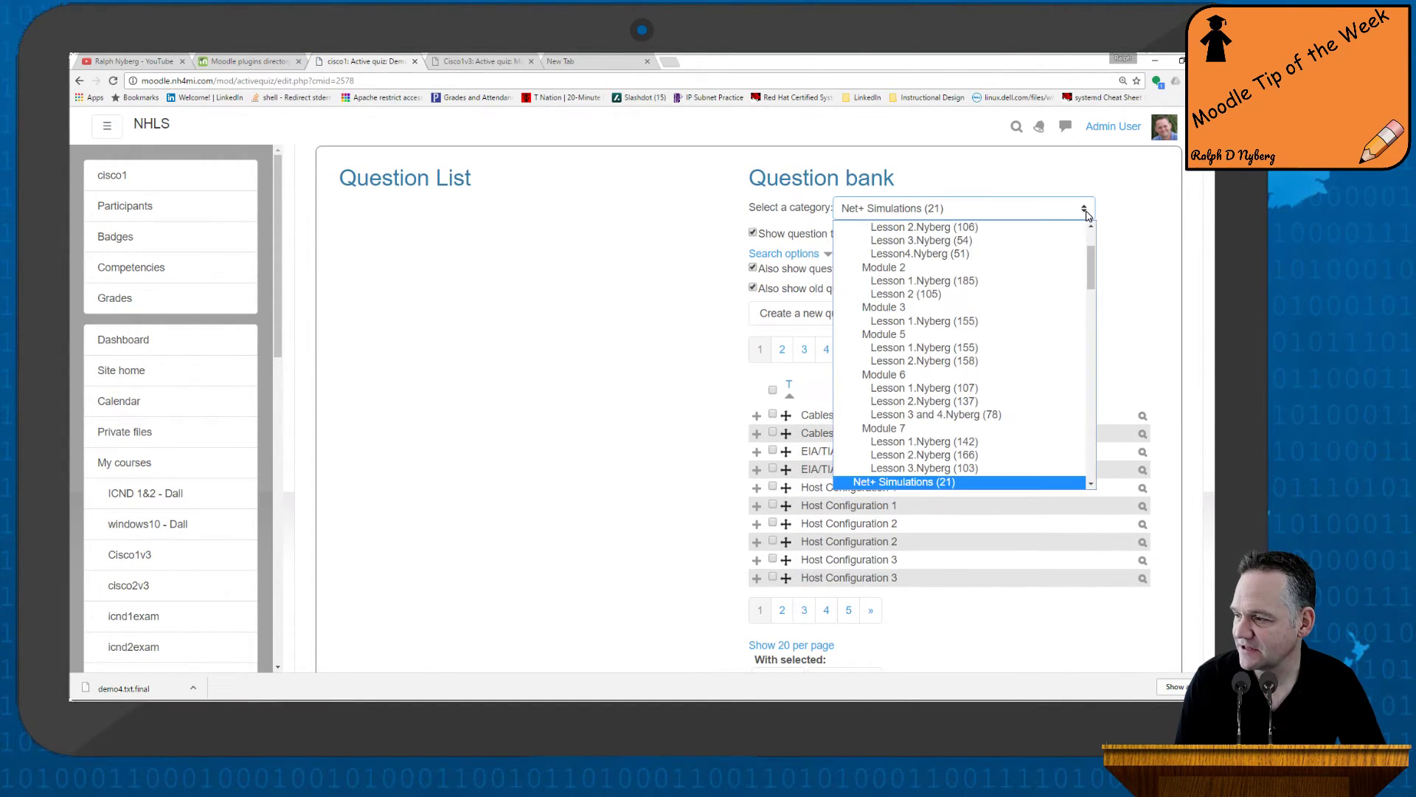
pyautogui.click(938, 323)
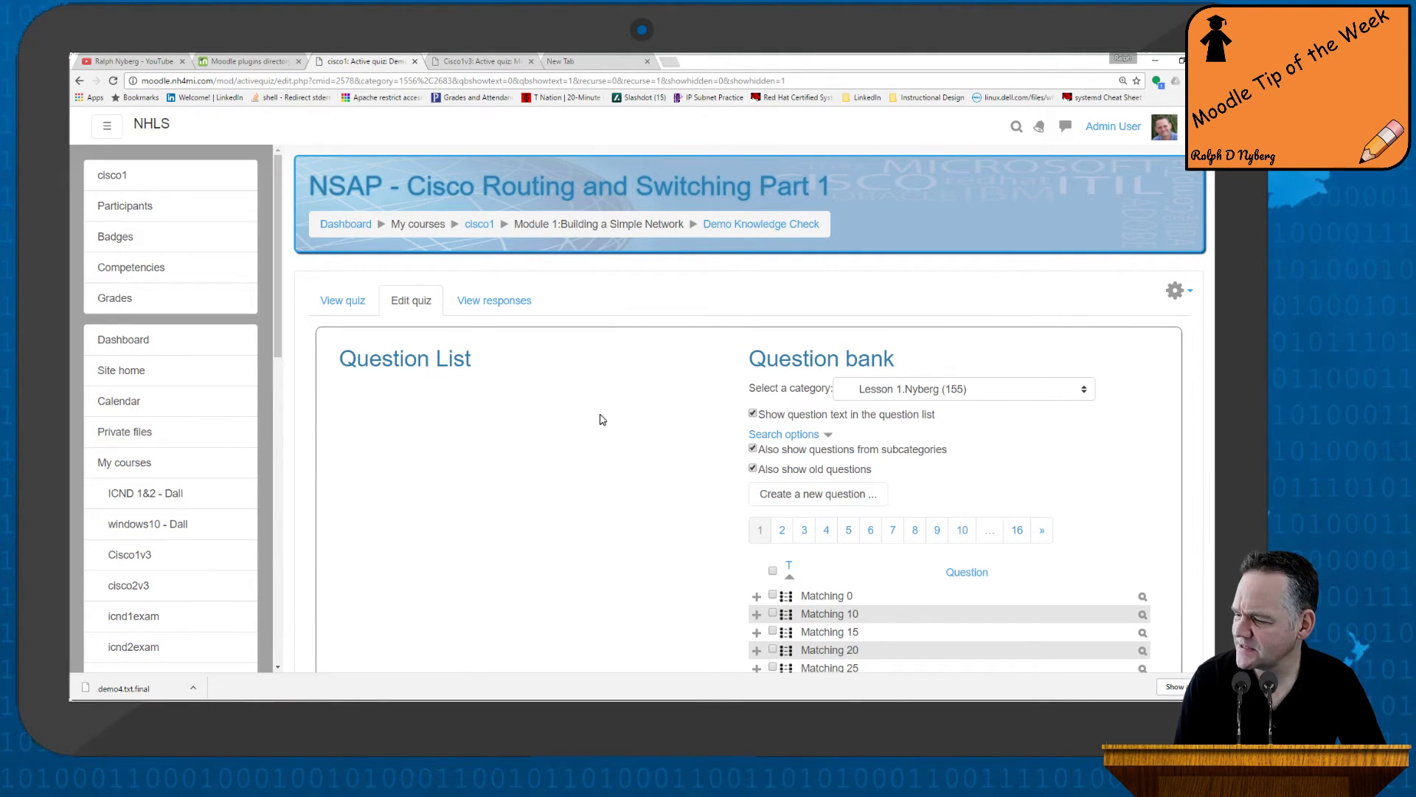
pyautogui.scroll(-5, 645, 410)
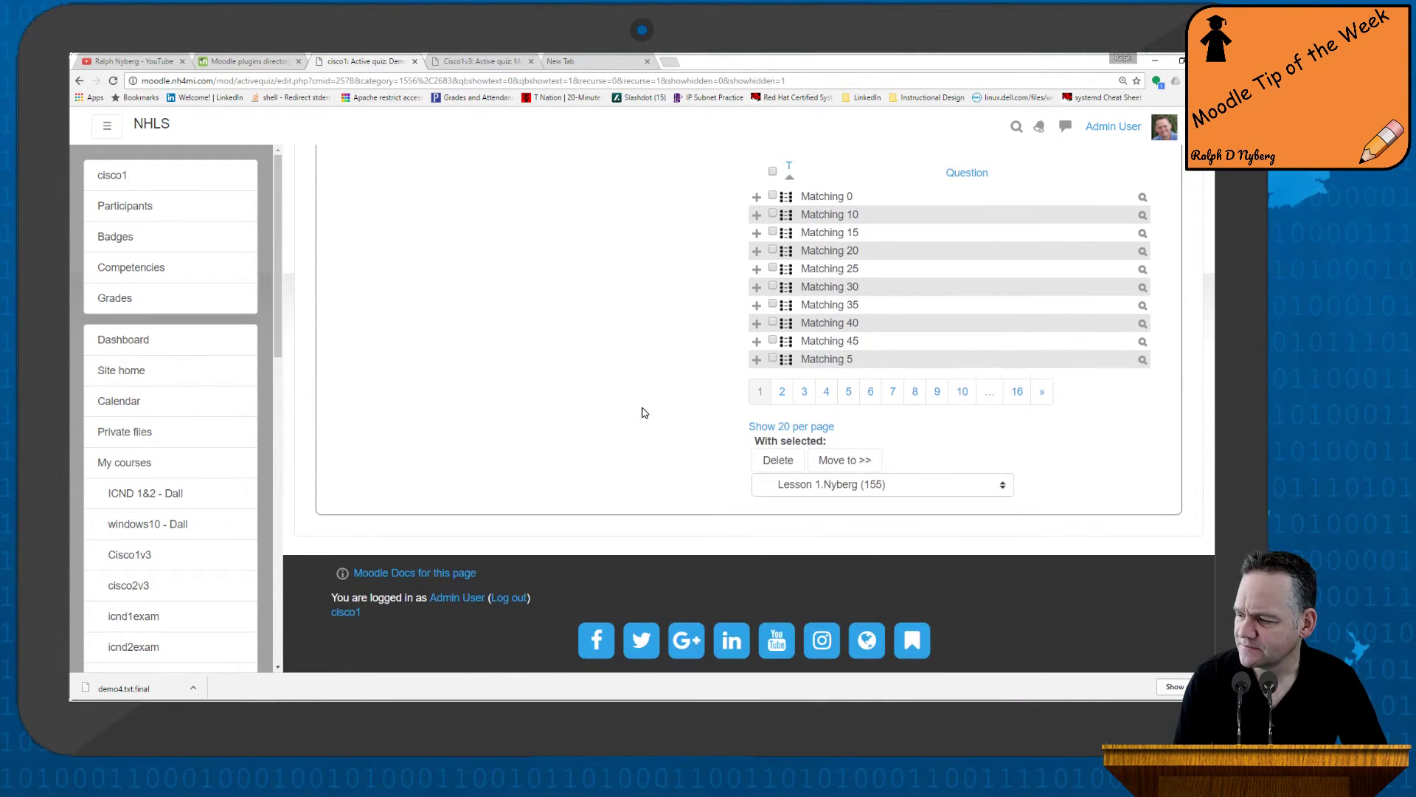
pyautogui.click(792, 426)
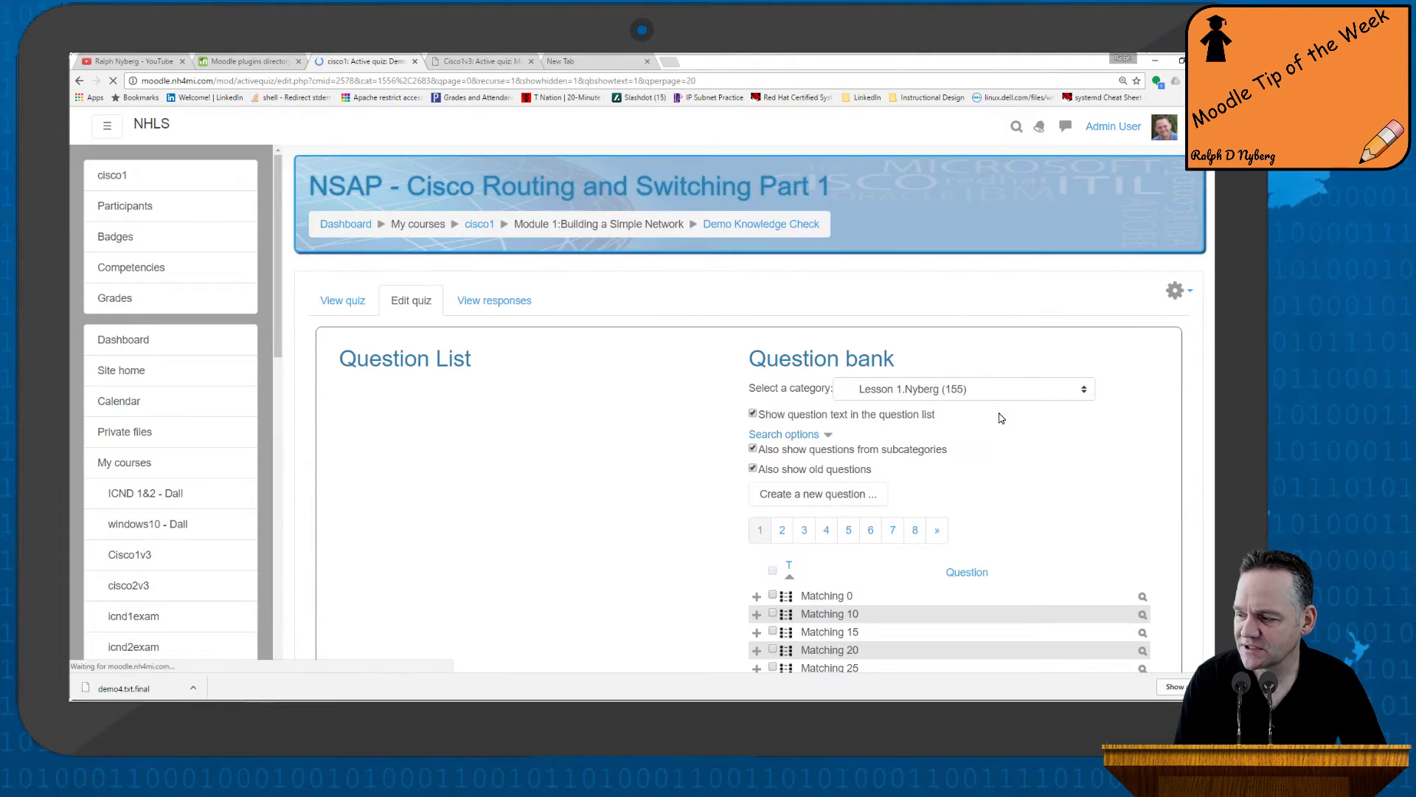
pyautogui.scroll(-7, 654, 472)
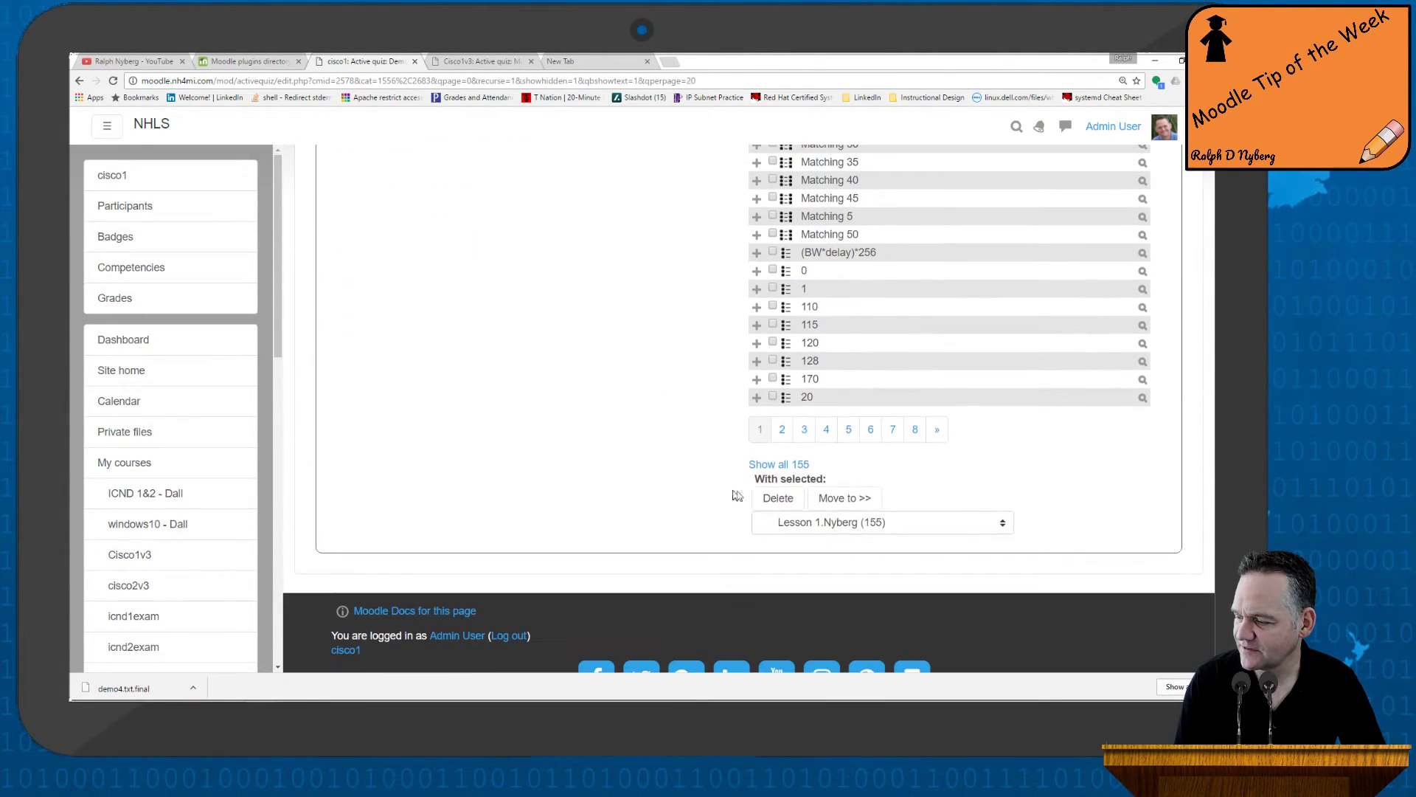
pyautogui.click(780, 465)
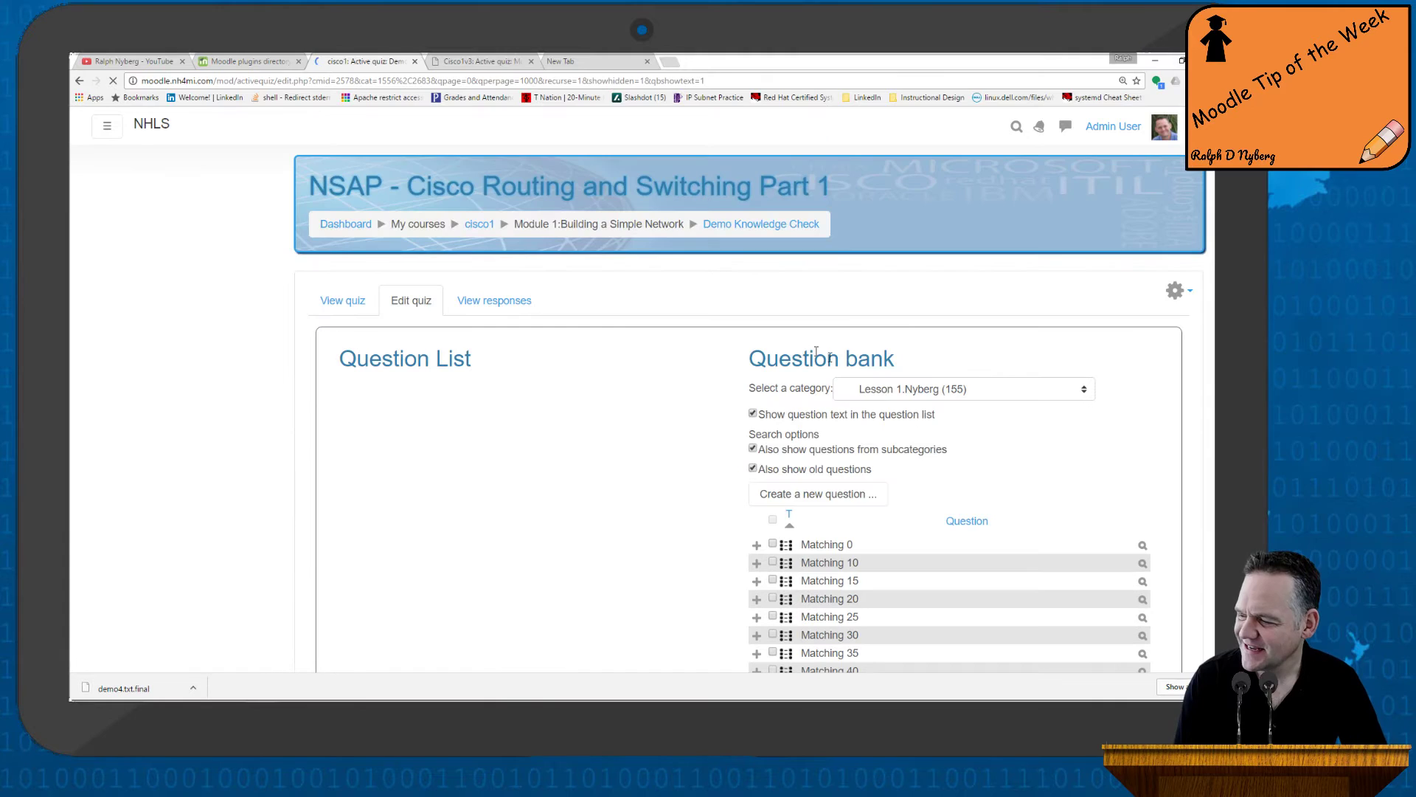
pyautogui.scroll(-6, 927, 471)
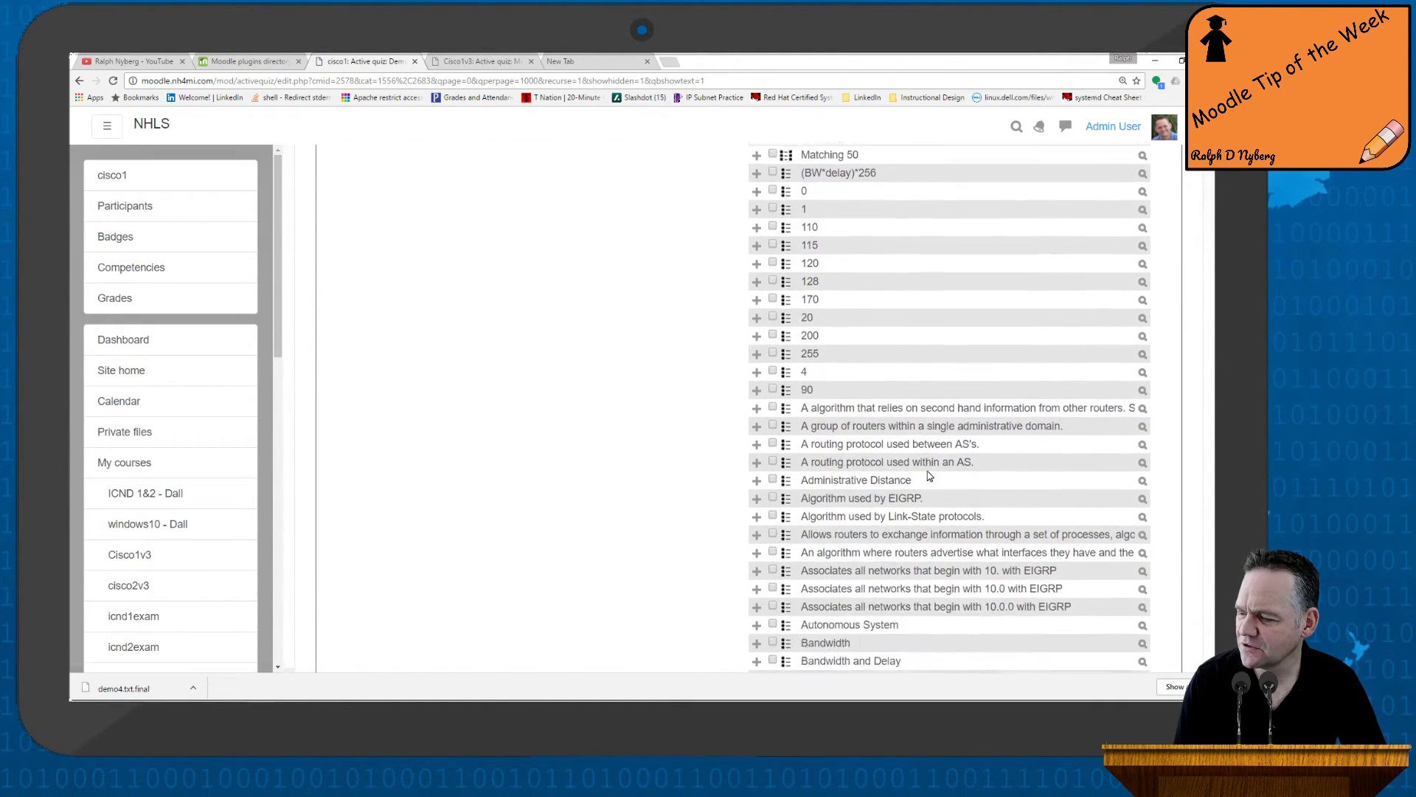
# Add 'Algorithm used by EIGRP.' to the quiz with 30 seconds, 1 try and 1.00 point.
pyautogui.scroll(-2, 929, 476)
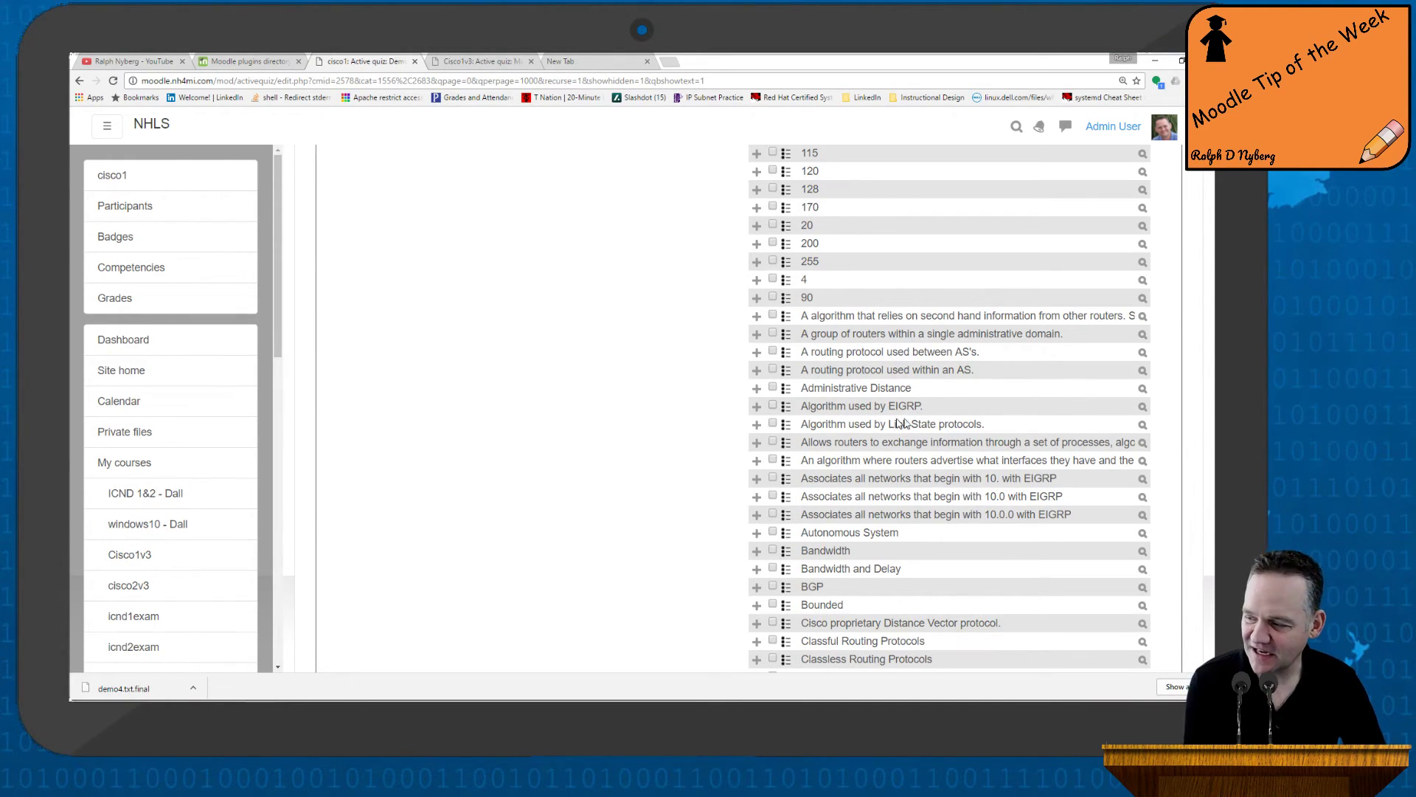
pyautogui.click(757, 413)
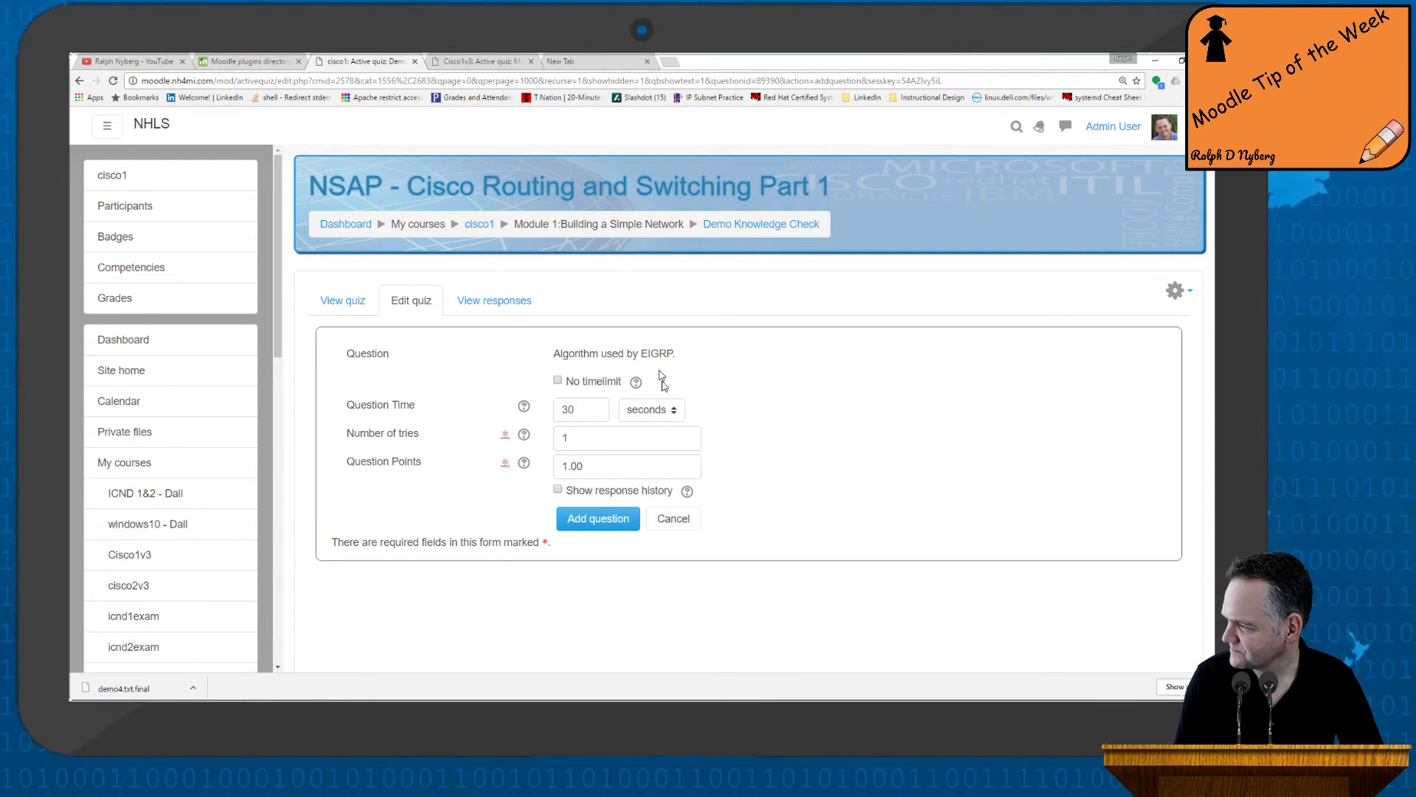
pyautogui.click(597, 524)
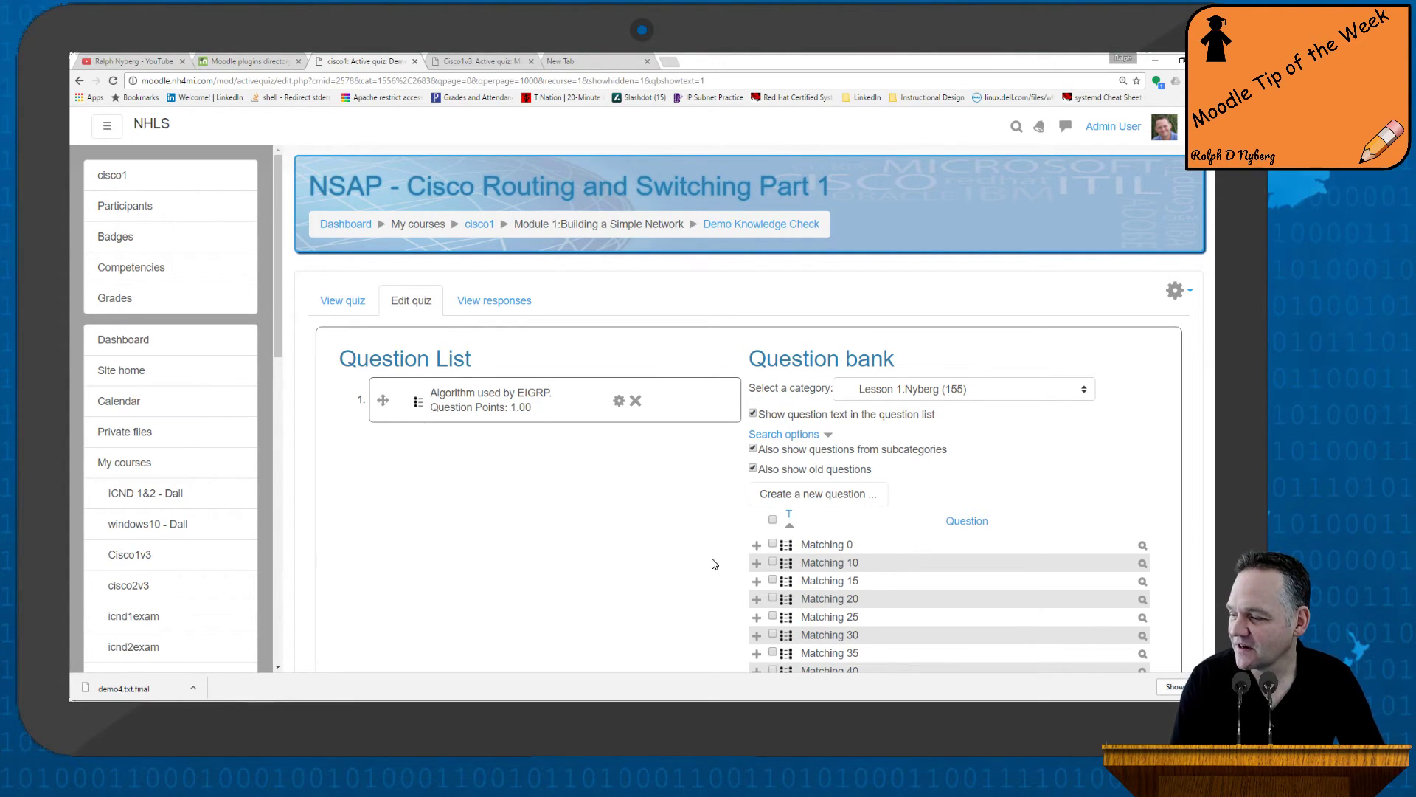
# Add 'Denotes an EIGRP route in routing table.' as the second quiz question.
pyautogui.click(1083, 391)
pyautogui.click(1083, 391)
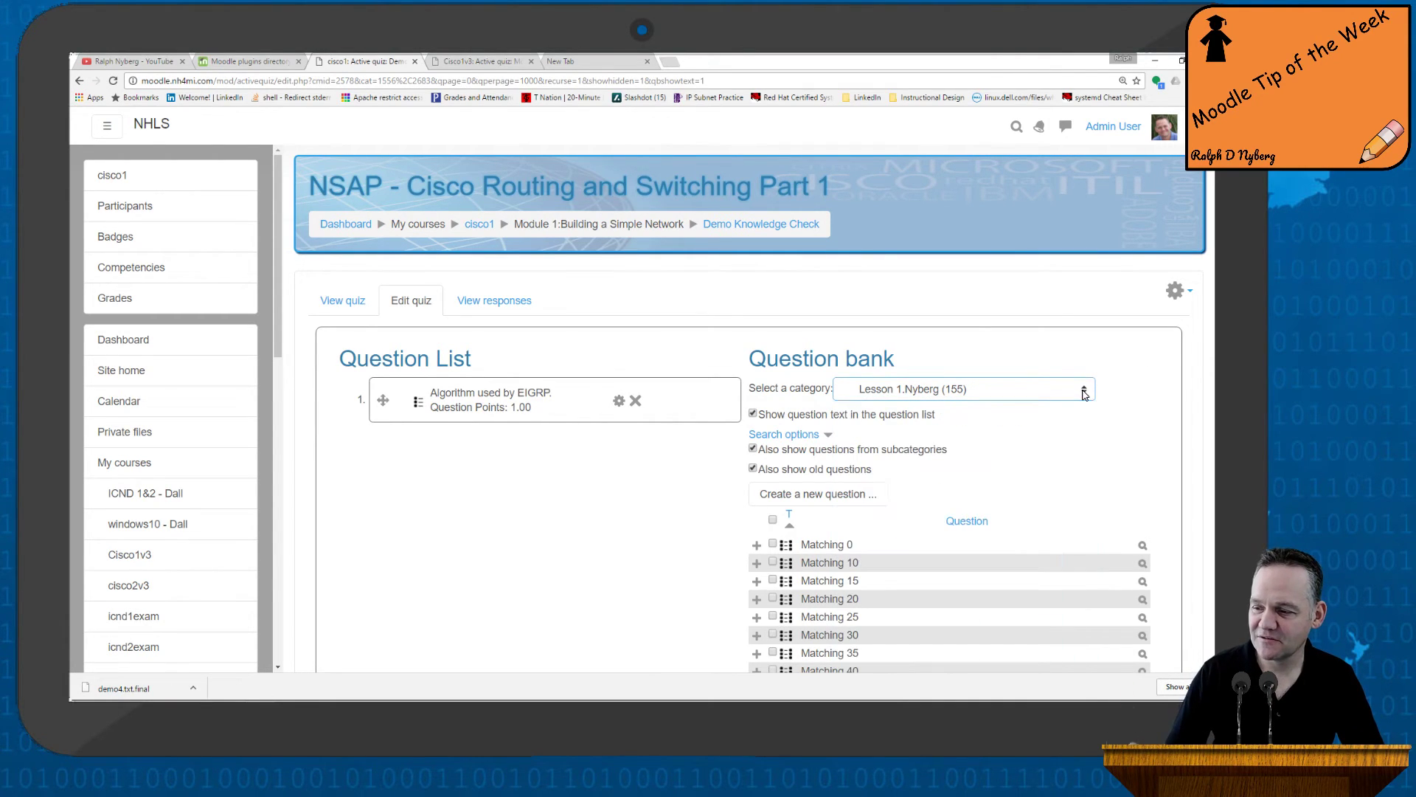
pyautogui.scroll(-6, 1081, 484)
pyautogui.scroll(-6, 1072, 492)
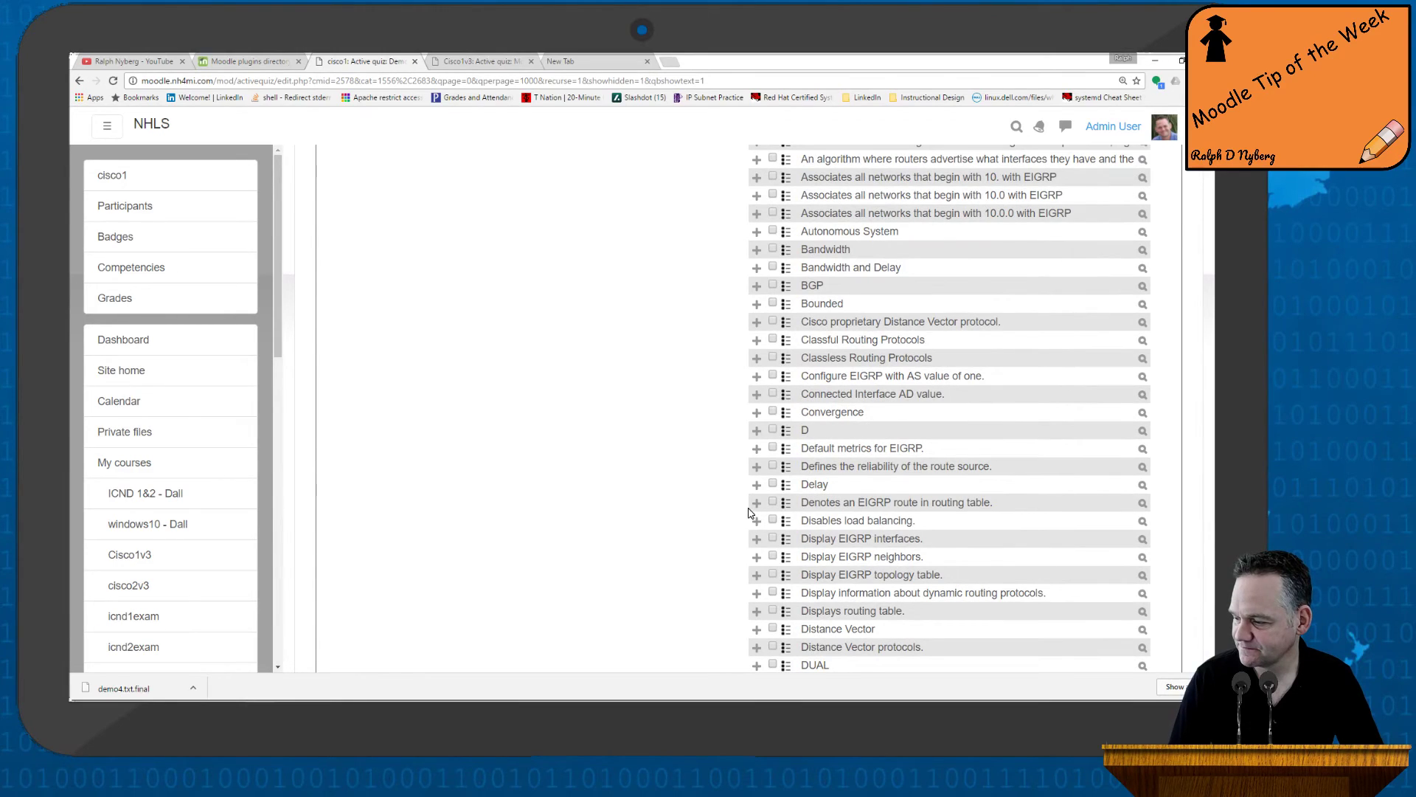
pyautogui.click(756, 505)
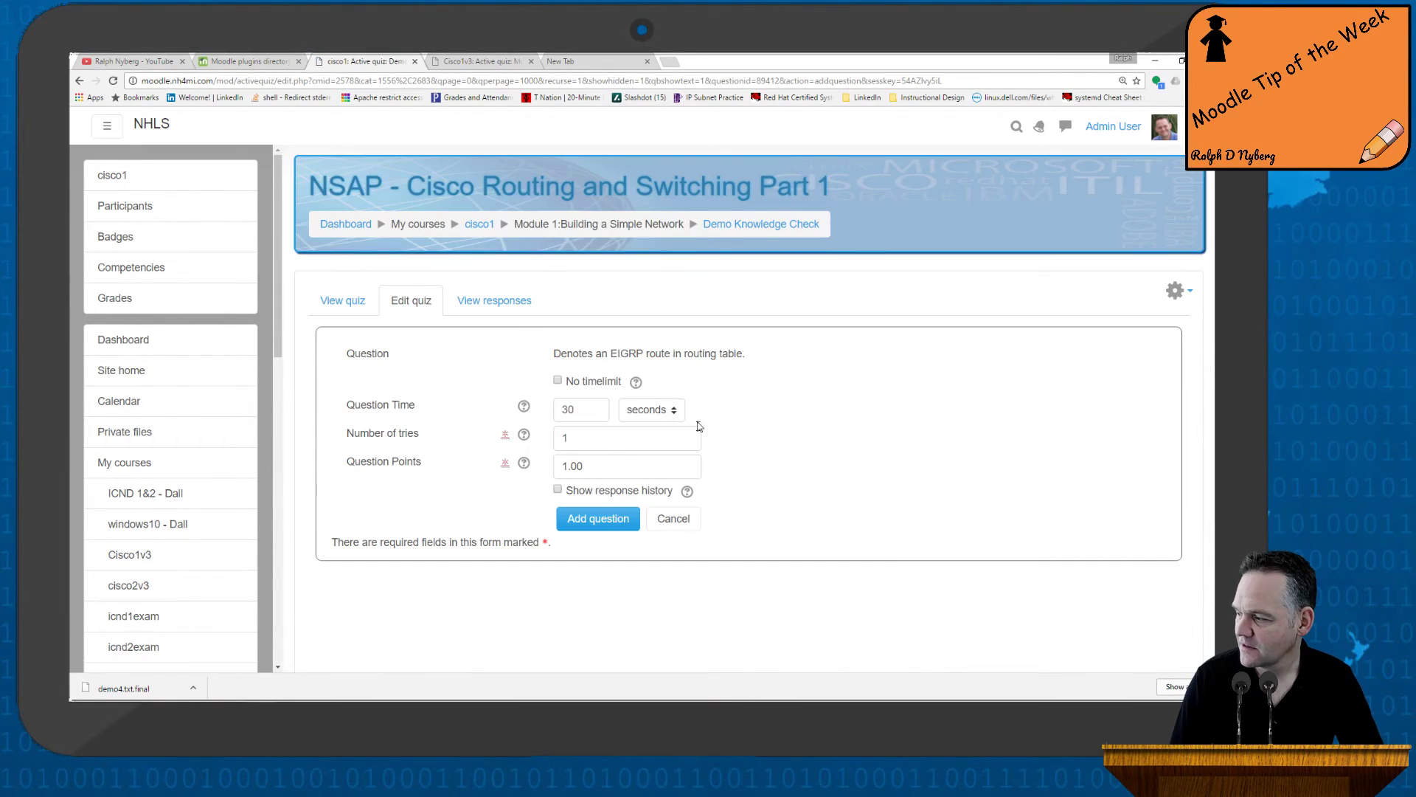
pyautogui.click(599, 518)
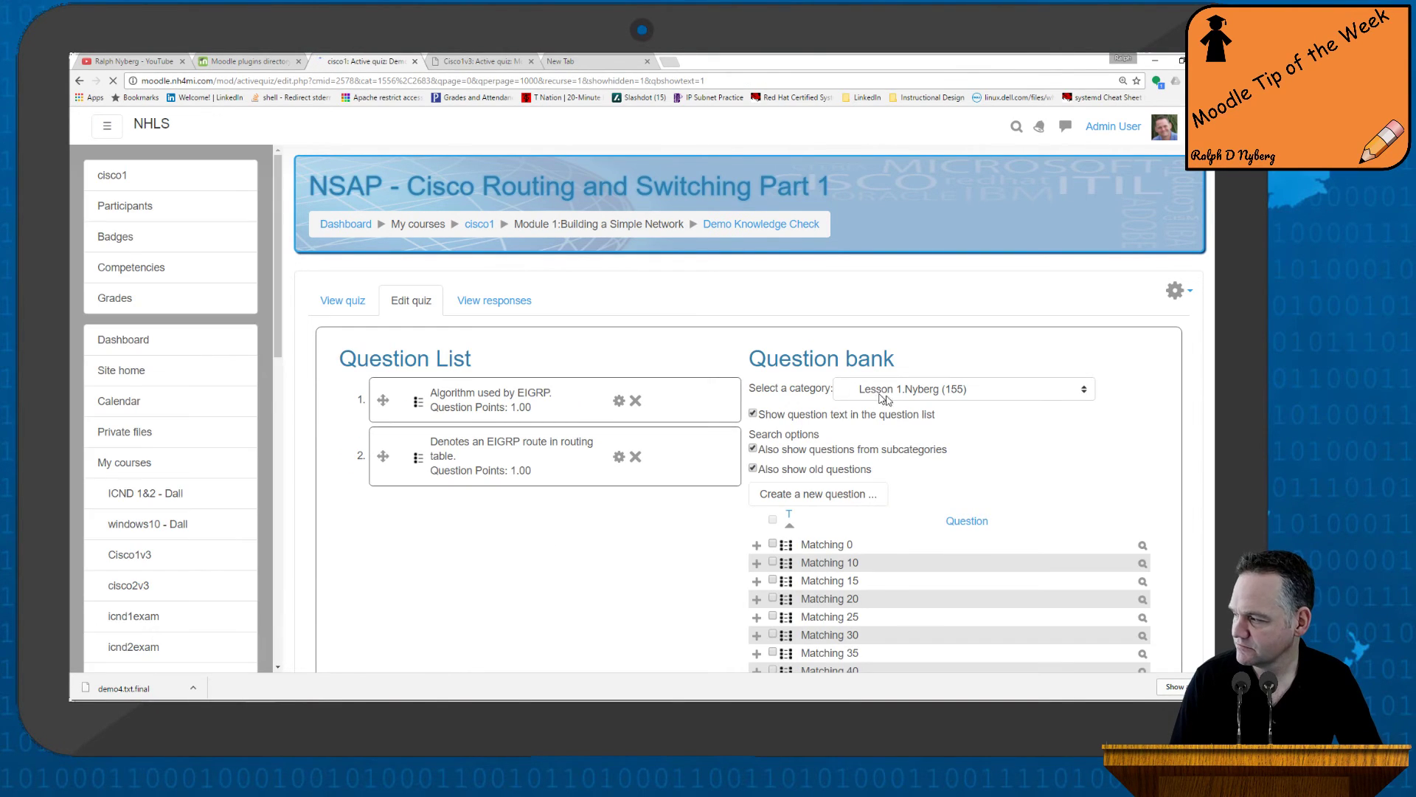
# Return to the View quiz tab showing the quiz's session start page.
pyautogui.scroll(-9, 917, 405)
pyautogui.scroll(-5, 919, 408)
pyautogui.scroll(15, 918, 410)
pyautogui.scroll(2, 917, 412)
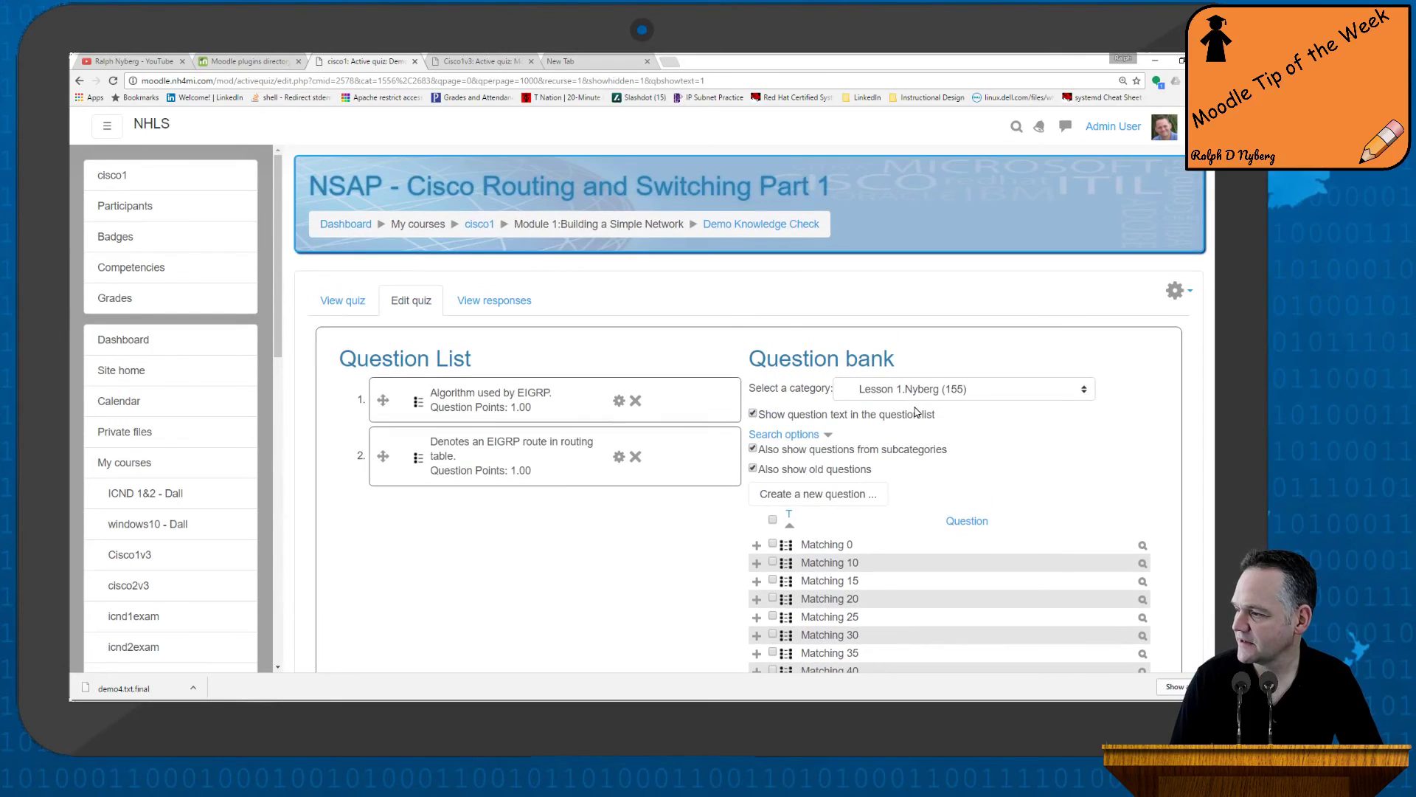
pyautogui.click(340, 303)
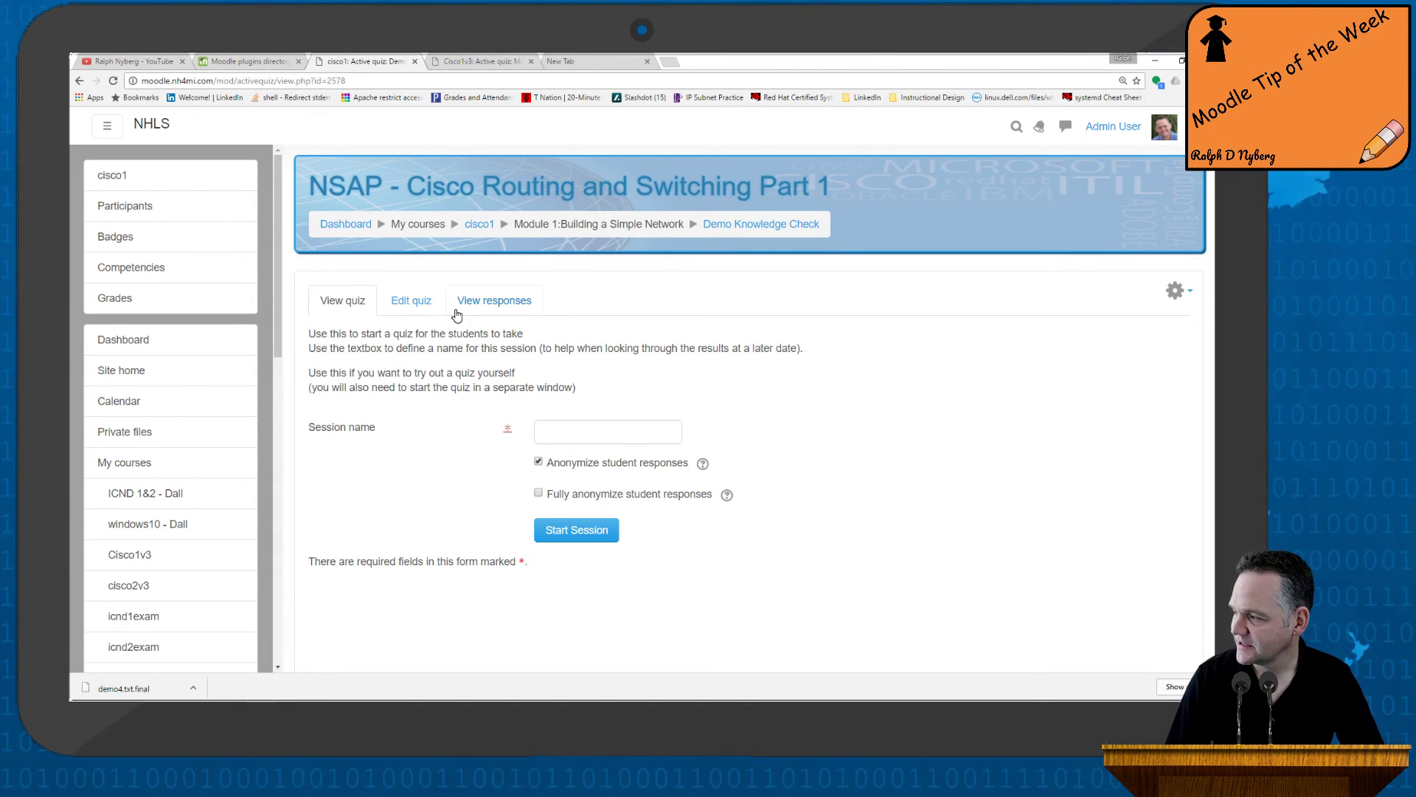
pyautogui.click(481, 226)
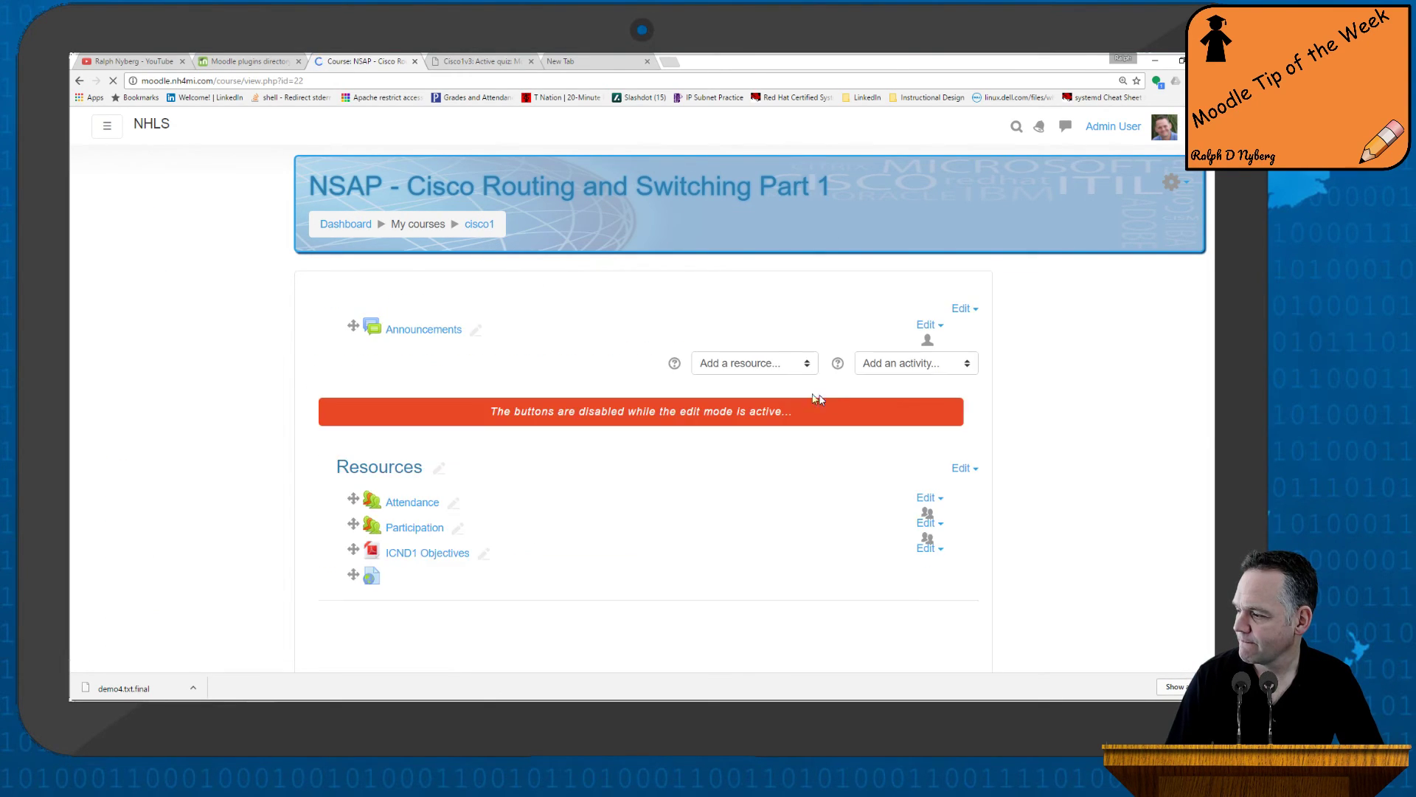
pyautogui.scroll(-1, 677, 502)
pyautogui.scroll(-12, 677, 502)
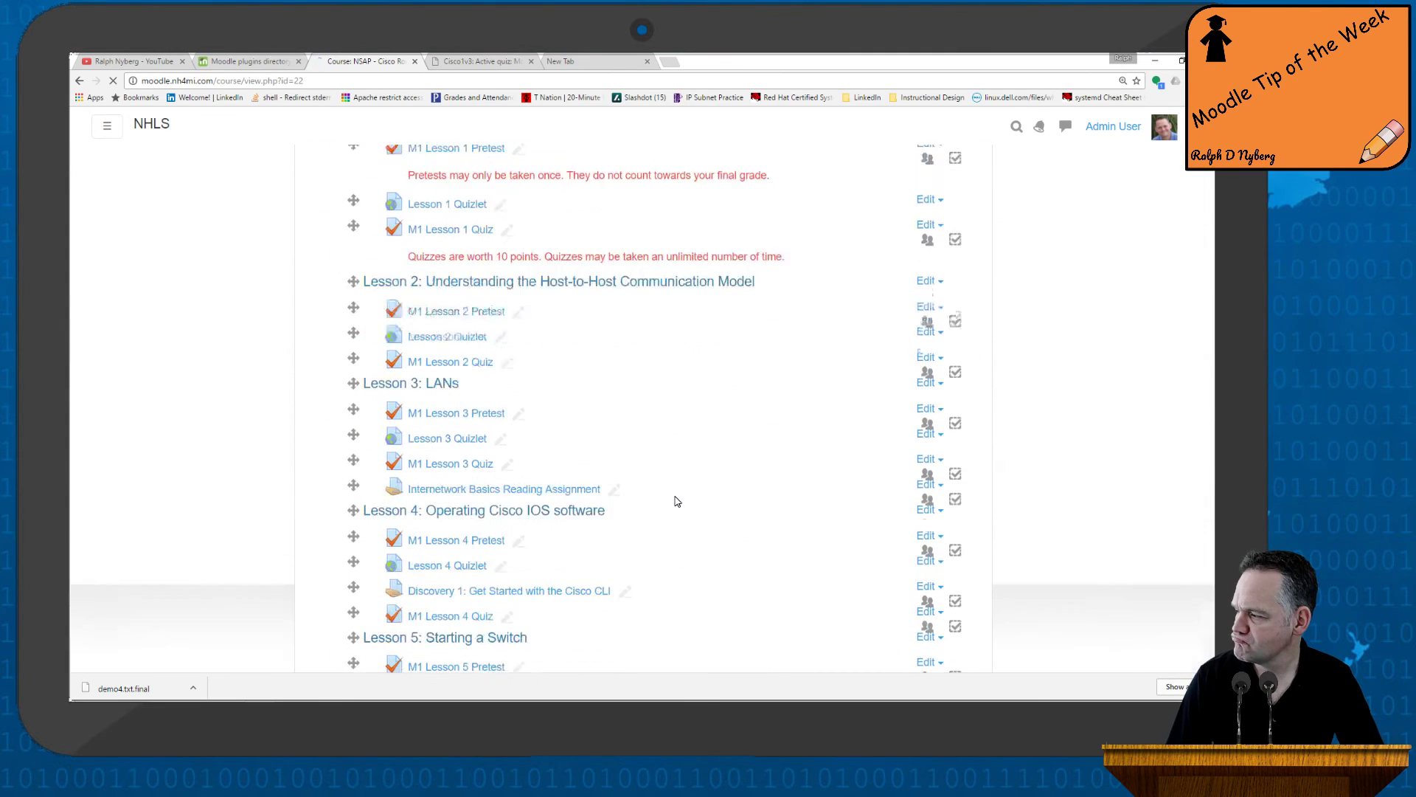
pyautogui.scroll(-4, 677, 501)
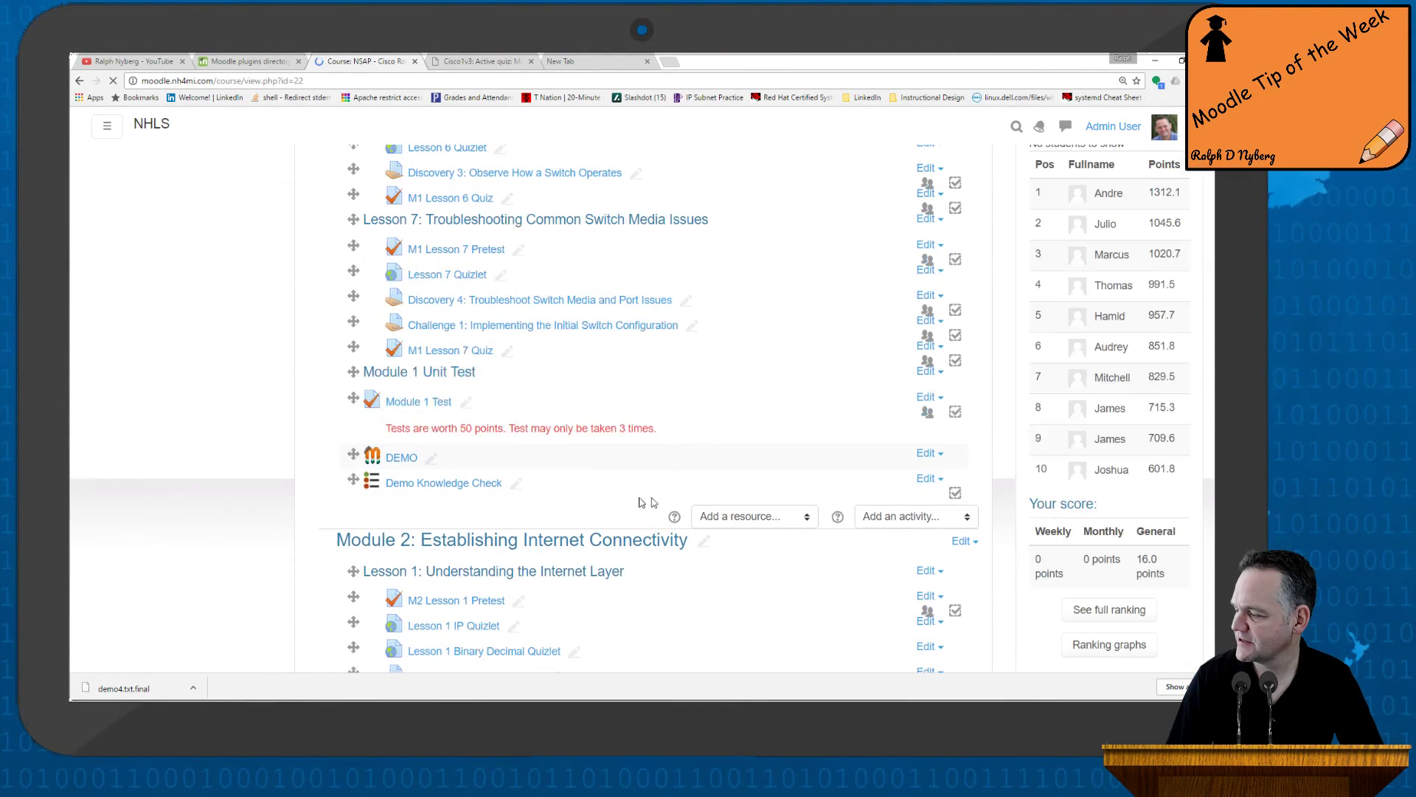
pyautogui.click(433, 483)
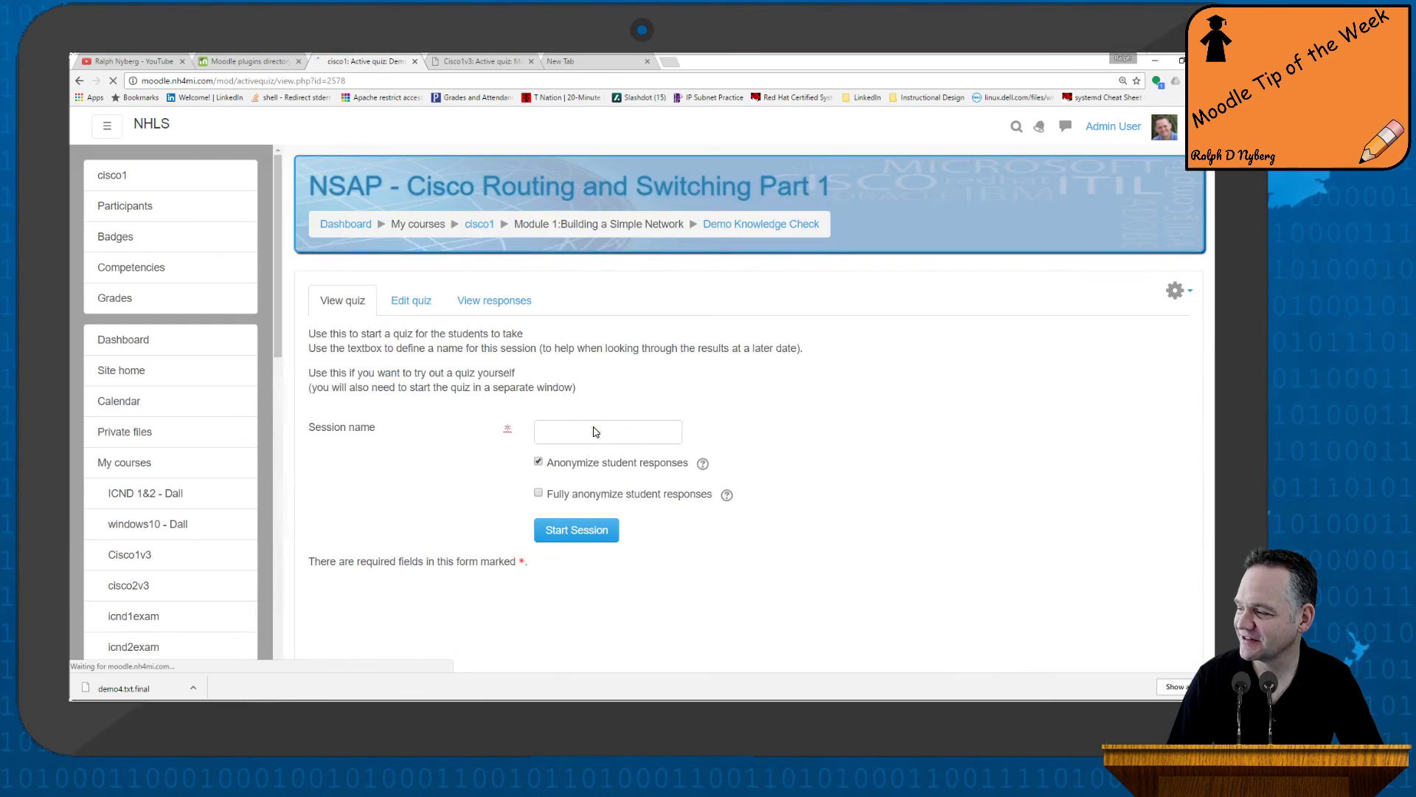